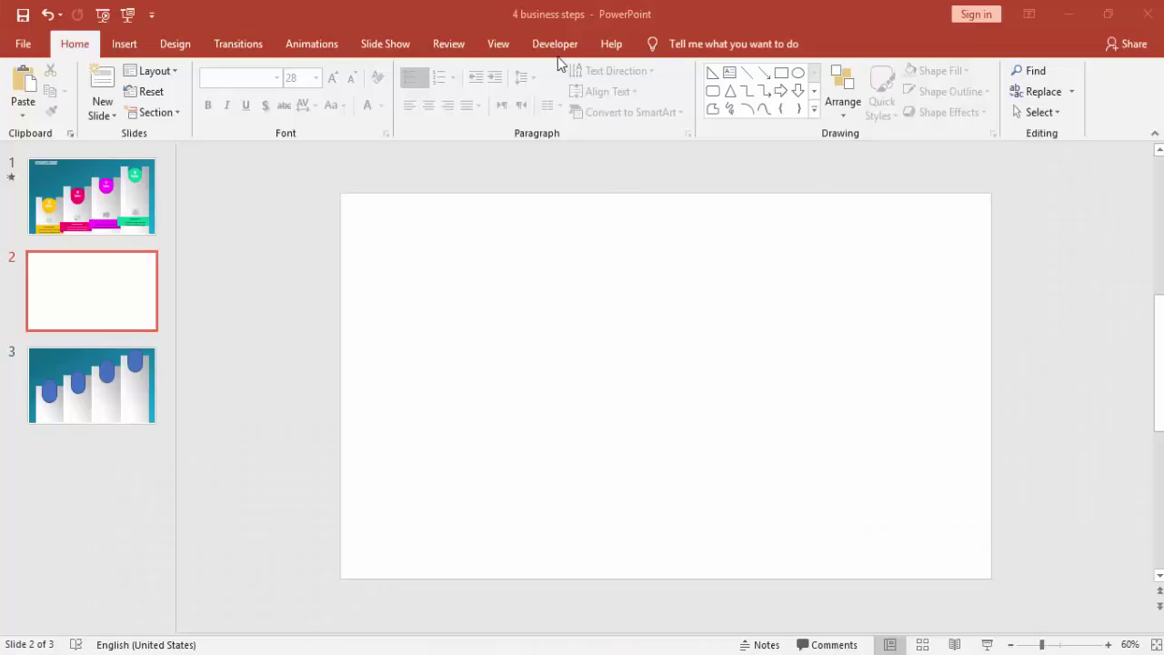
- Show gridlines and draw a tall blue rectangle with no outline at the slide's lower left
left_click(499, 45)
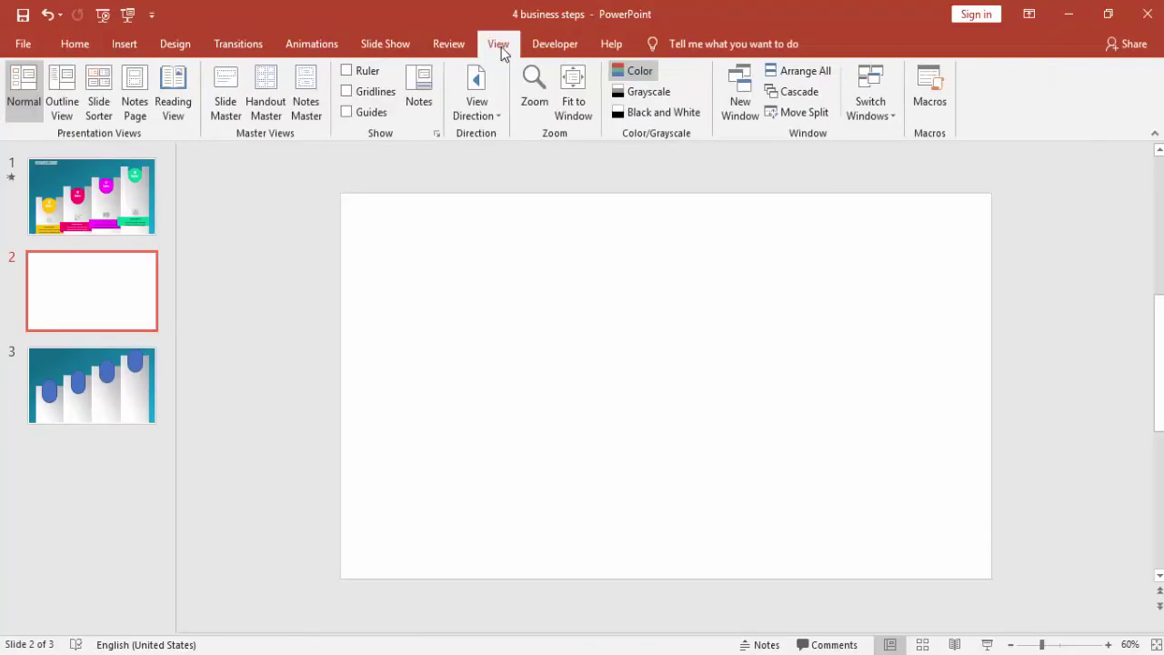
left_click(376, 95)
left_click(119, 45)
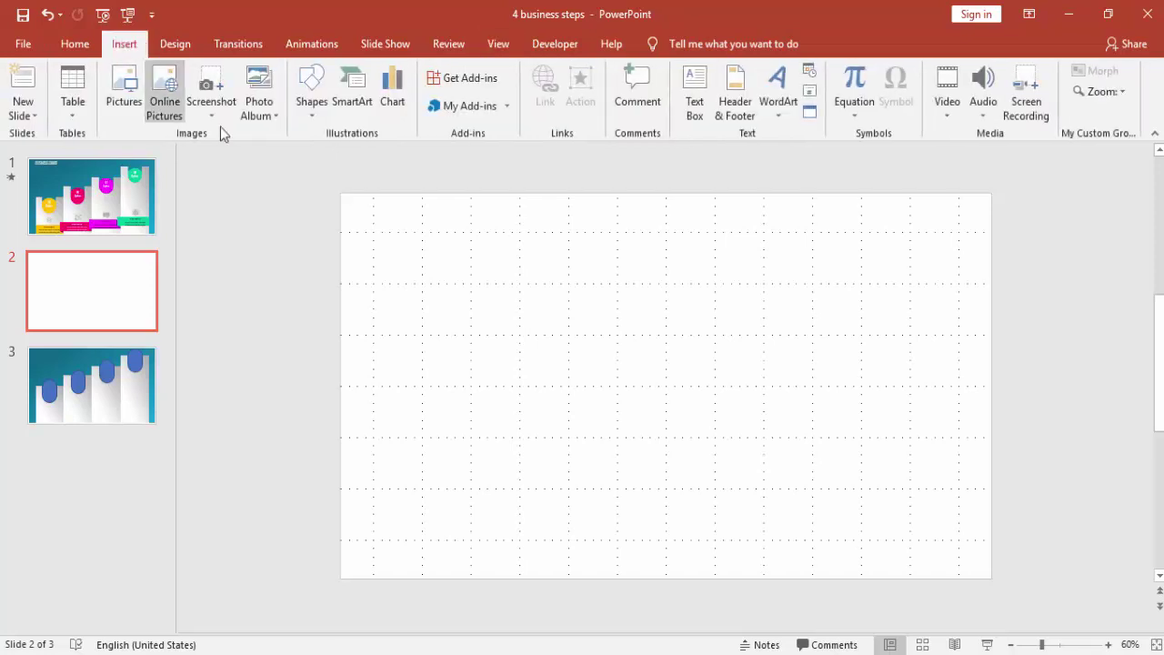
left_click(302, 118)
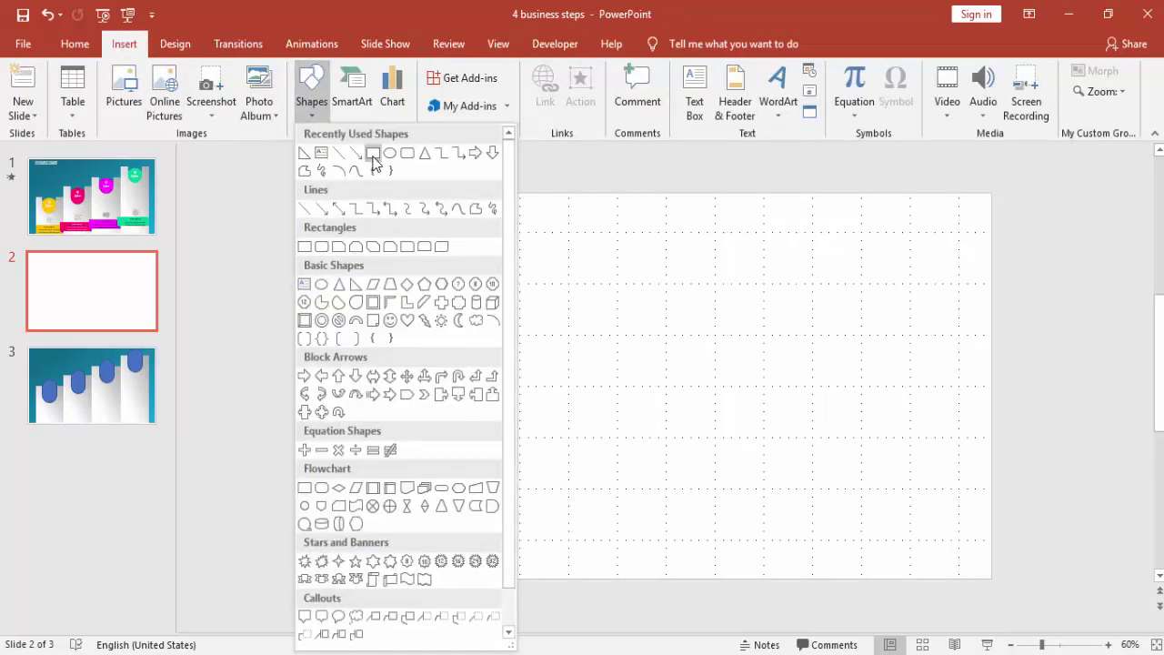
left_click(373, 154)
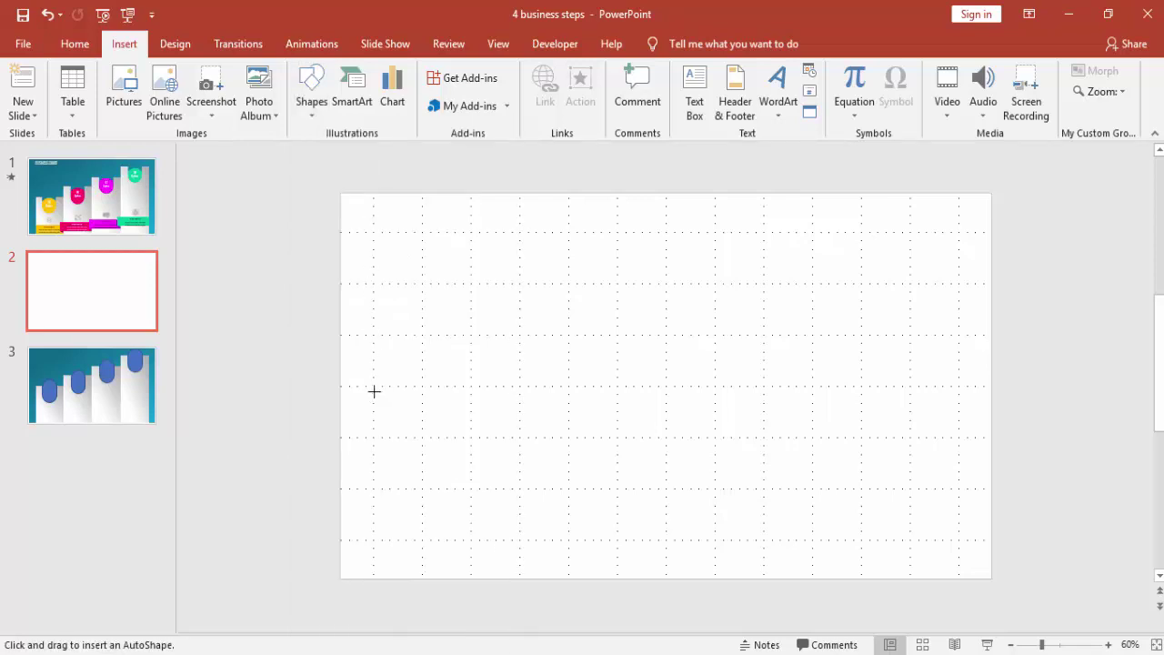
mouse_move(406, 388)
left_mouse_down()
mouse_move(514, 408)
mouse_move(521, 577)
left_mouse_up()
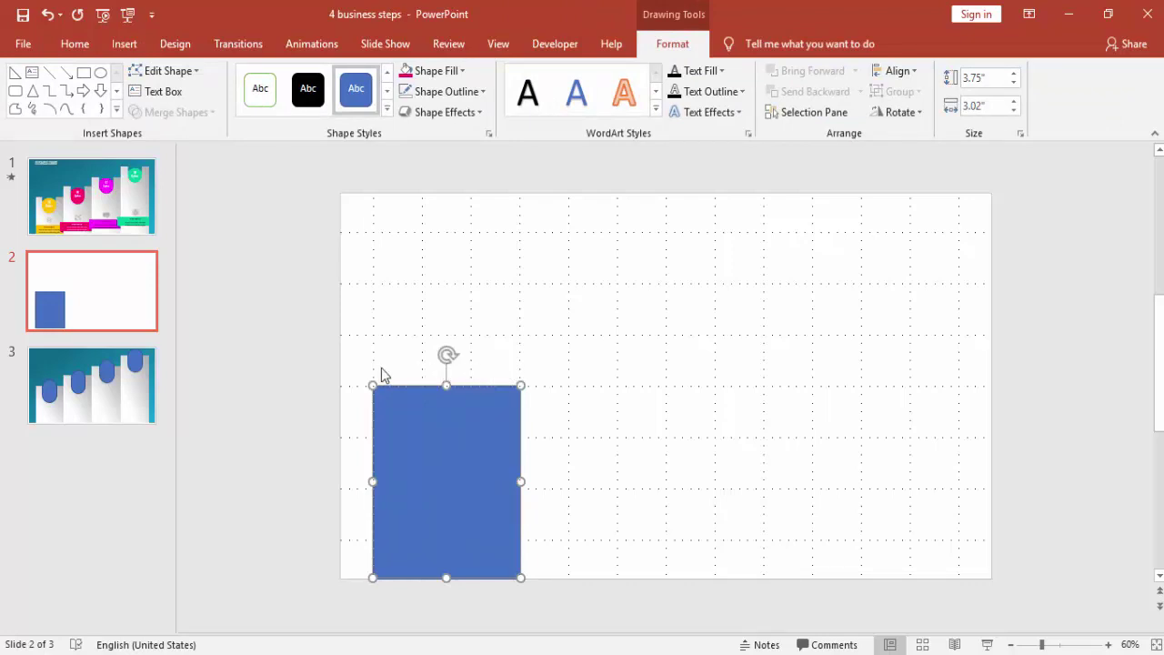
left_click(471, 92)
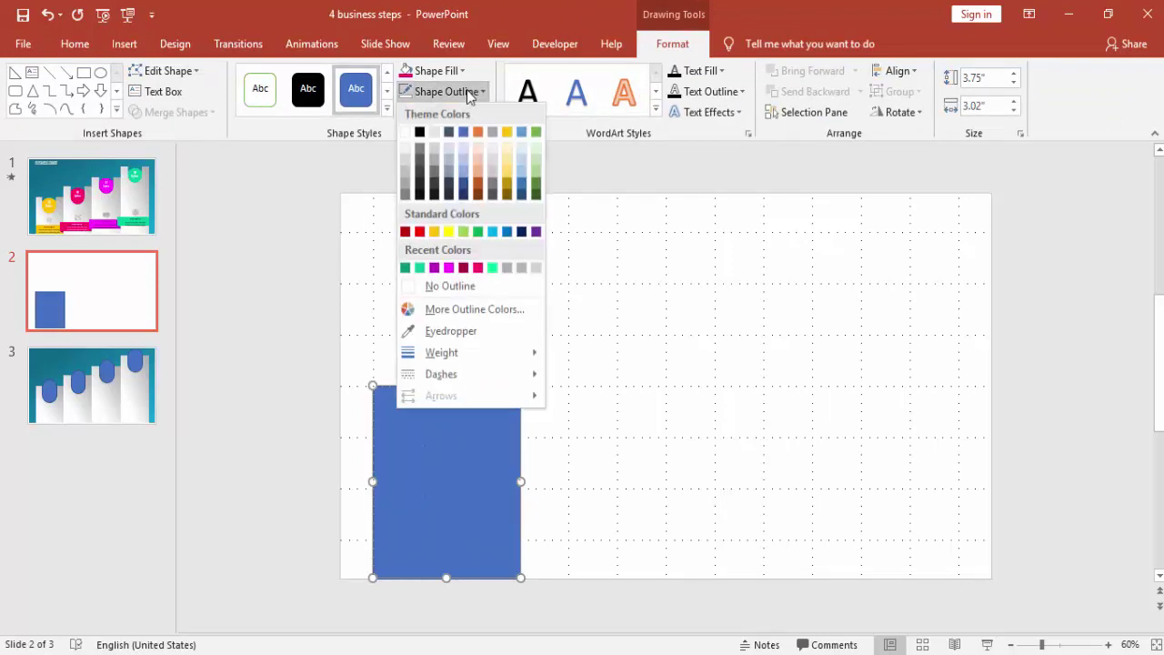
left_click(453, 287)
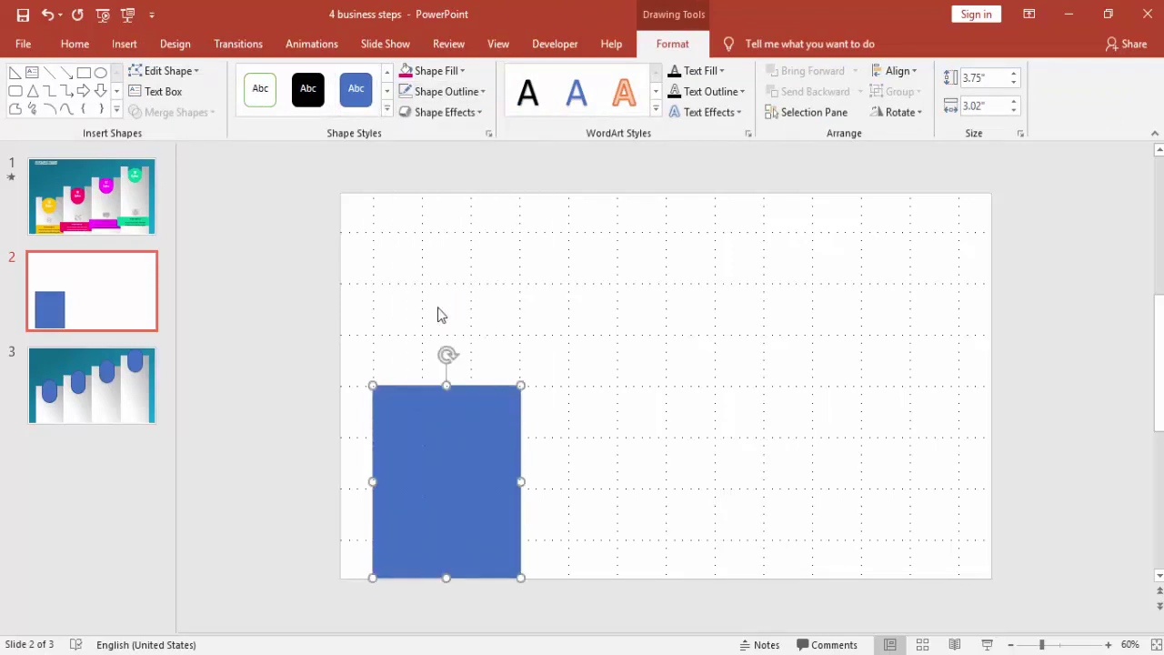
- Copy the rectangle beside the original and make the copy taller
left_click(270, 397)
left_click(428, 452)
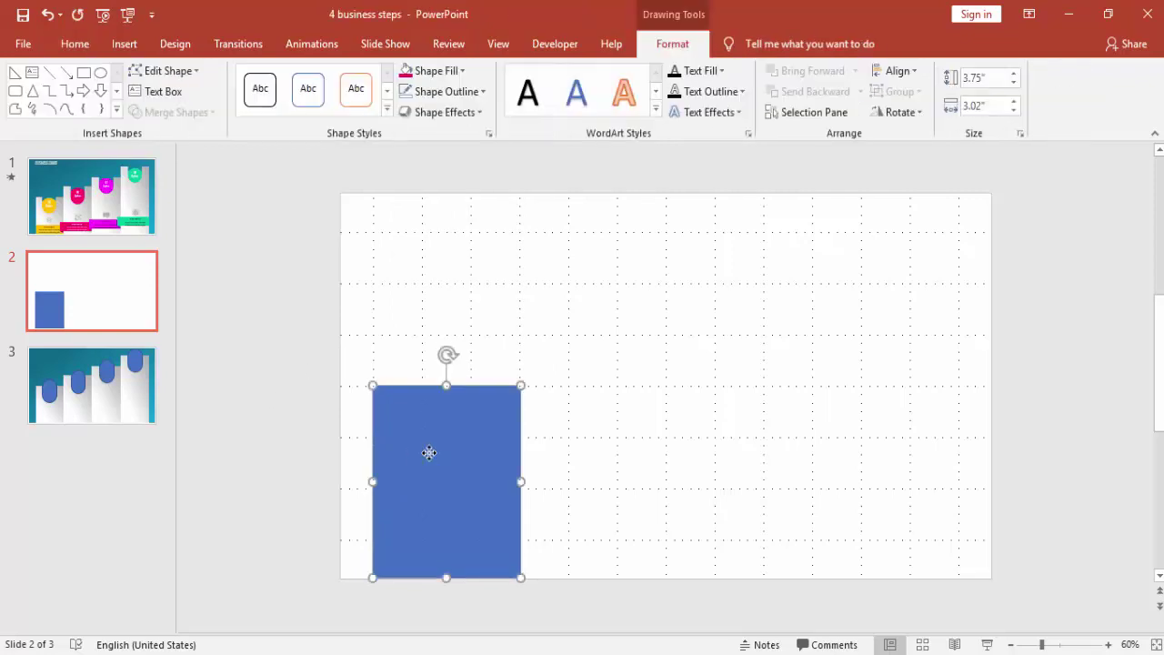
left_click_drag(434, 464, 594, 451)
left_click(592, 609)
left_click(580, 532)
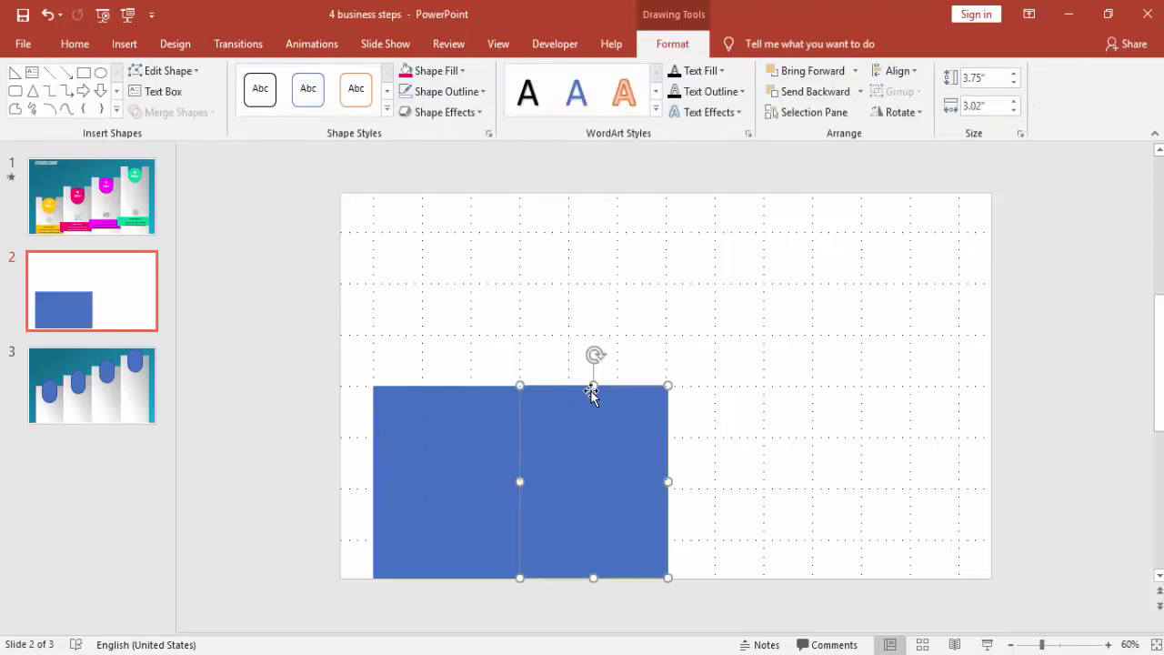
left_click_drag(593, 385, 595, 333)
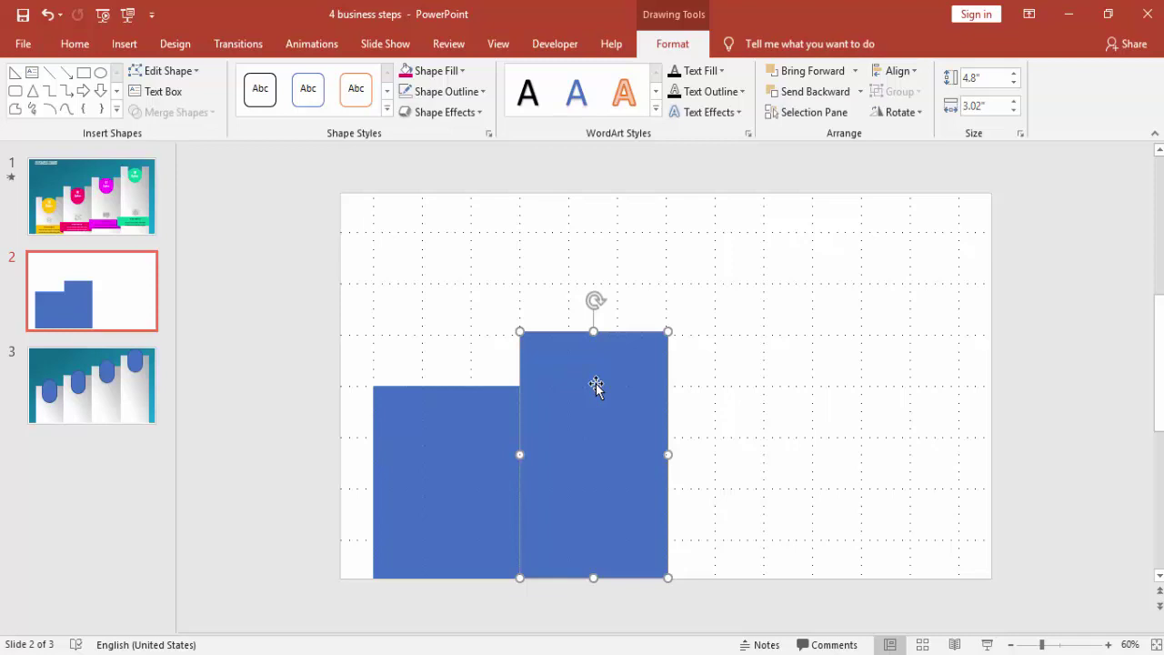
- Add third and fourth copies to the right, raising each above the previous step
left_click_drag(596, 384, 779, 406)
left_click(781, 621)
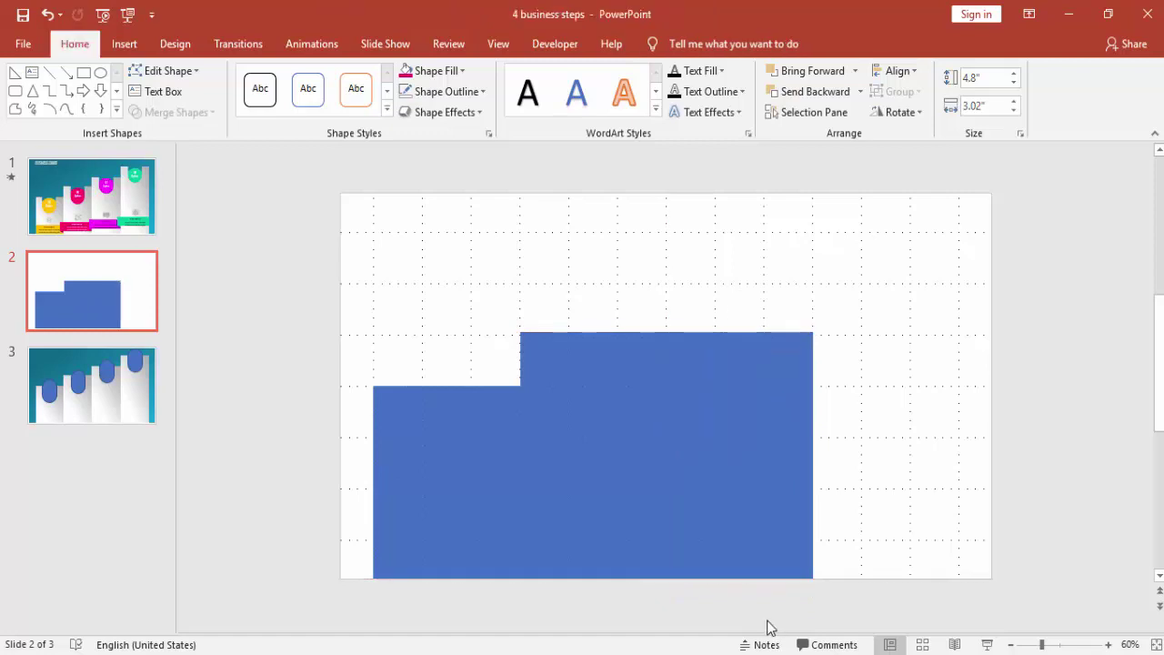
left_click(746, 485)
left_click_drag(741, 331, 735, 282)
left_click_drag(750, 353, 914, 369)
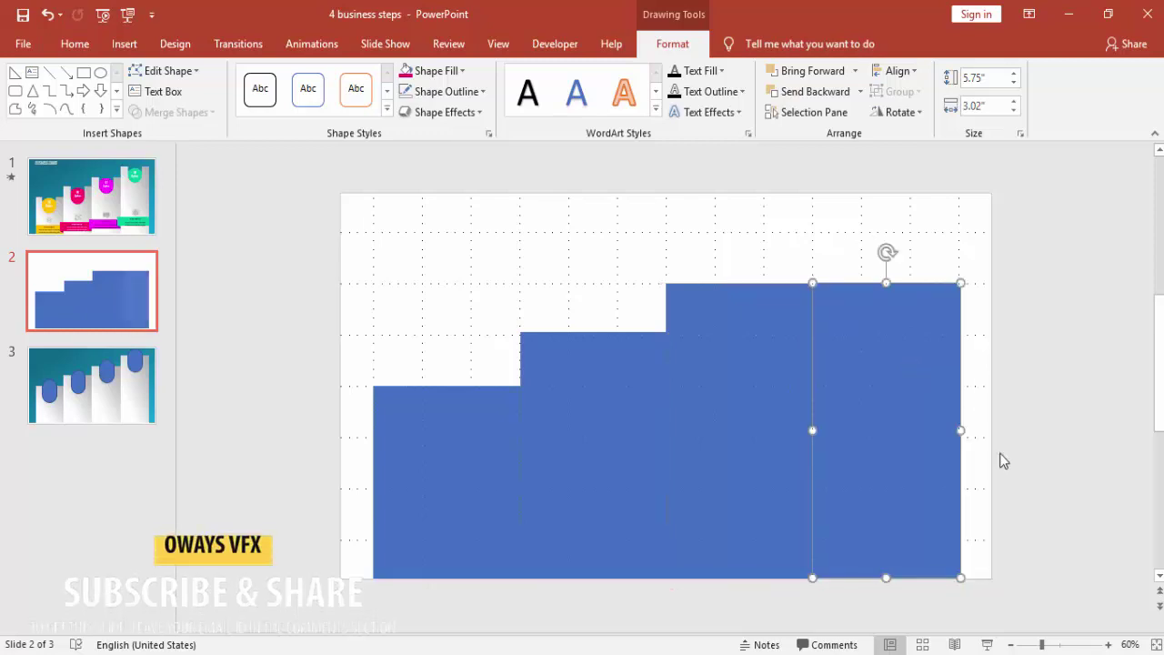
left_click(969, 441)
left_click(917, 422)
left_click_drag(890, 286, 879, 232)
- Switch the slide background to a 45° teal linear gradient, adjusting its first gradient stop
left_click(1025, 312)
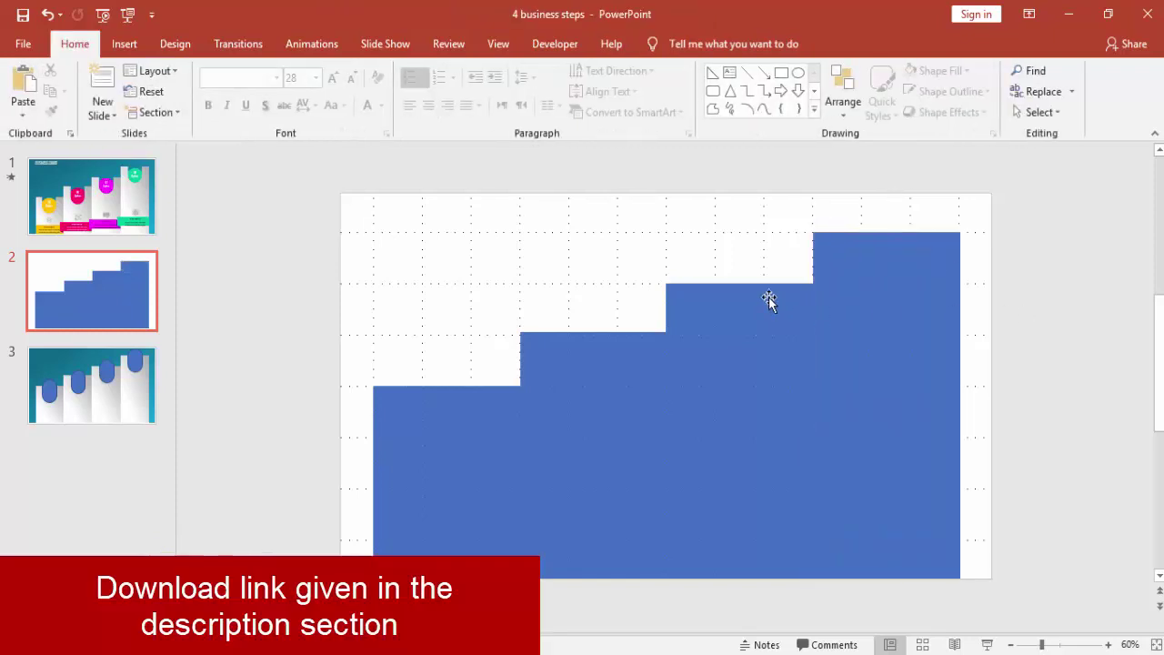
right_click(500, 229)
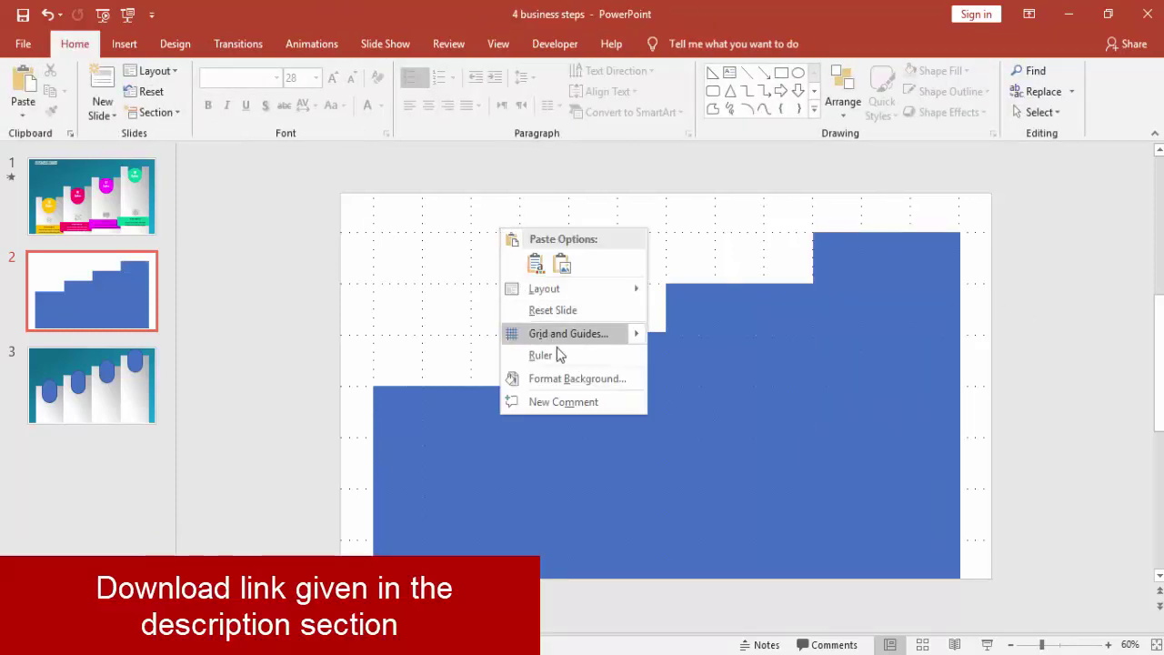
left_click(583, 379)
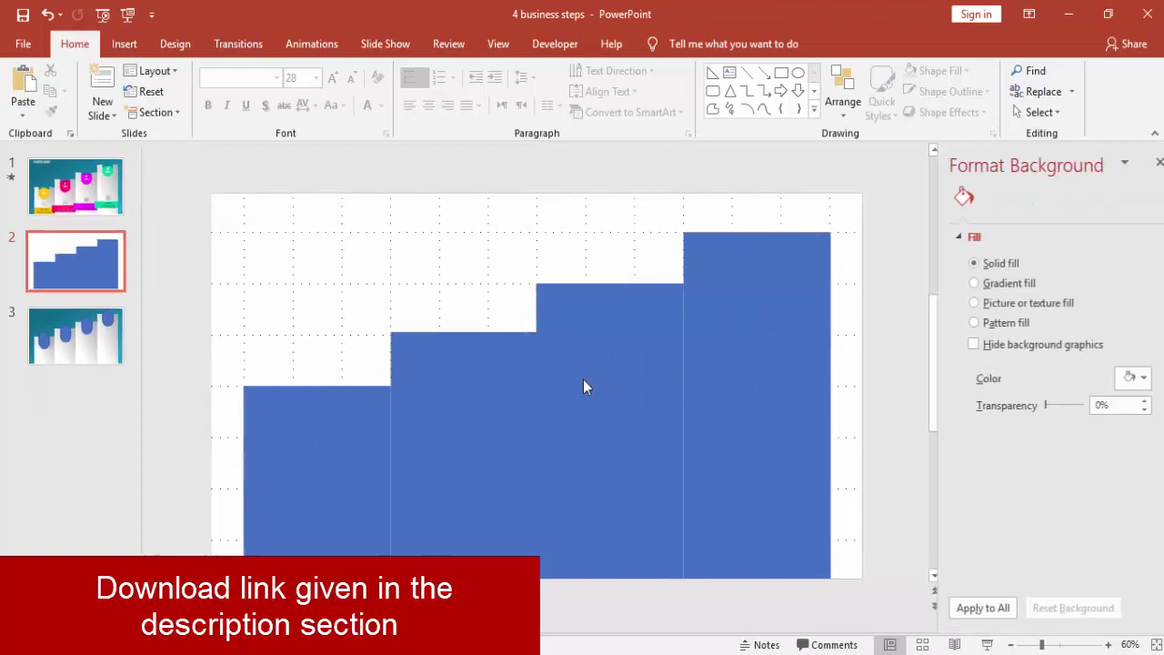
left_click(1007, 289)
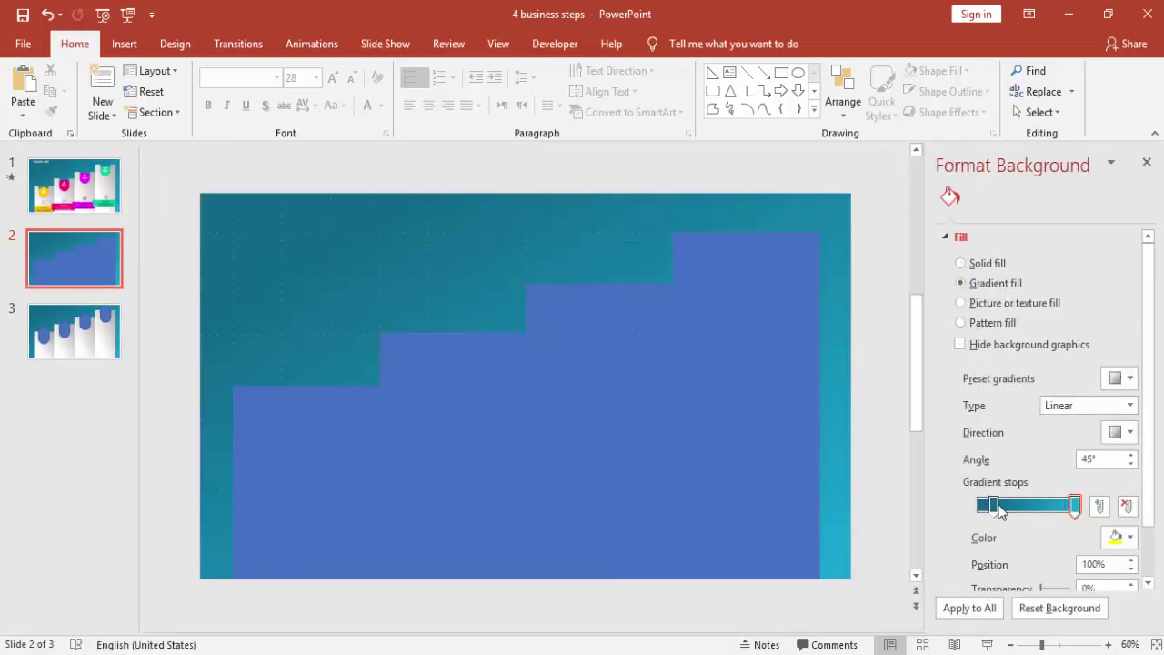
left_click_drag(998, 511, 986, 511)
left_click(1116, 538)
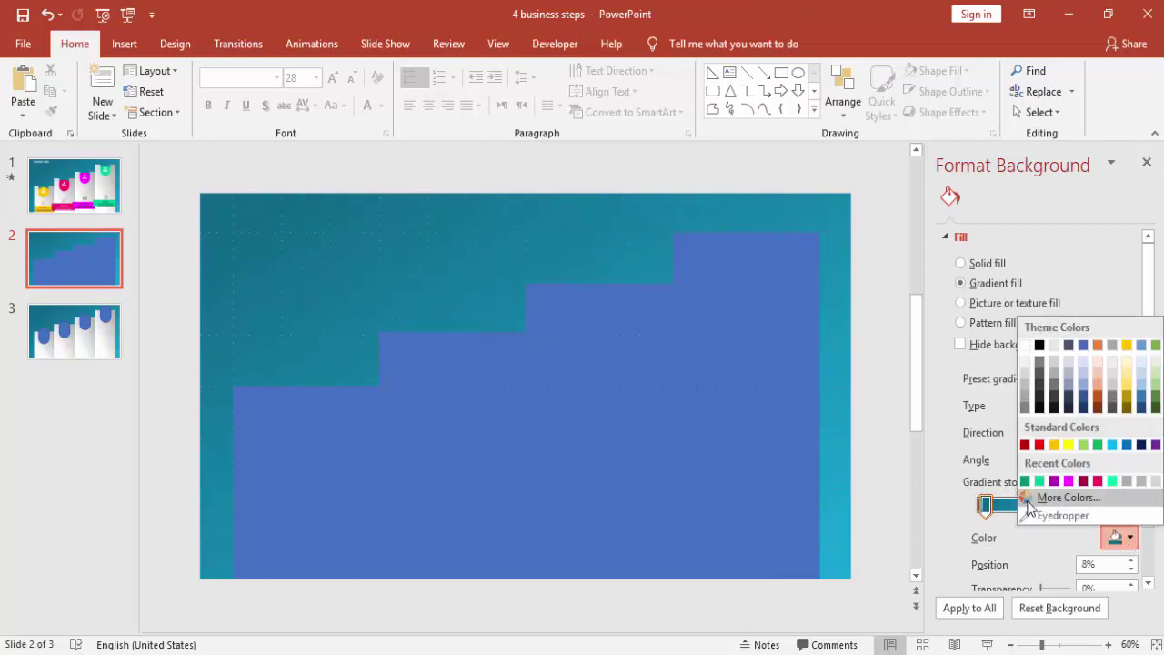
left_click(1060, 498)
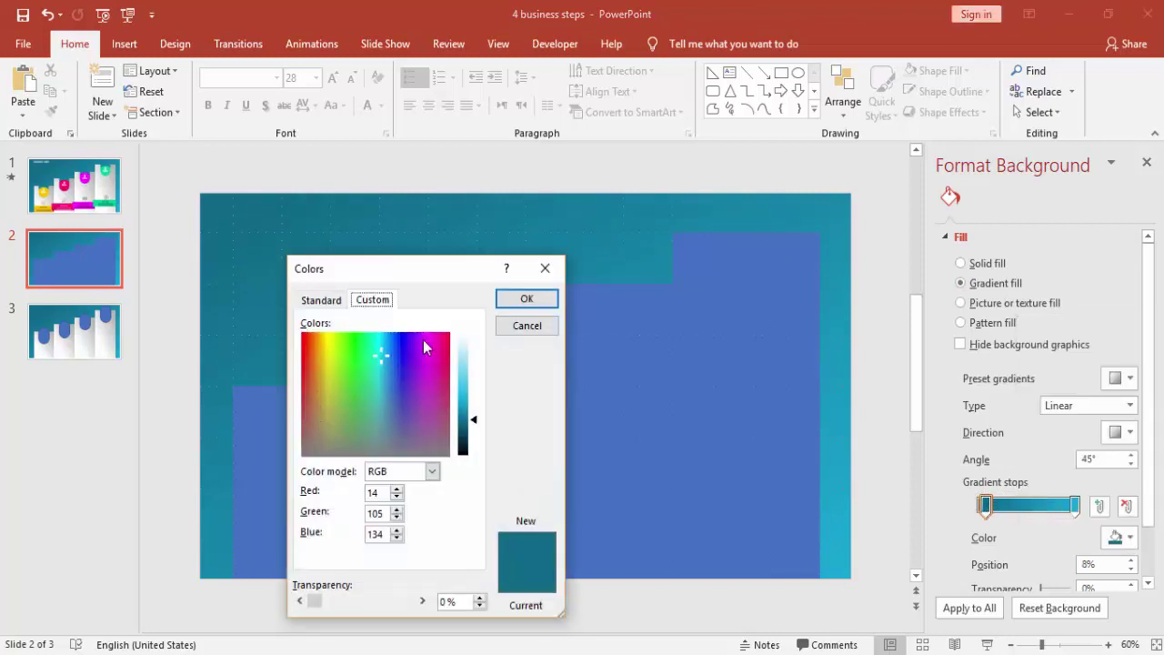
left_click(527, 325)
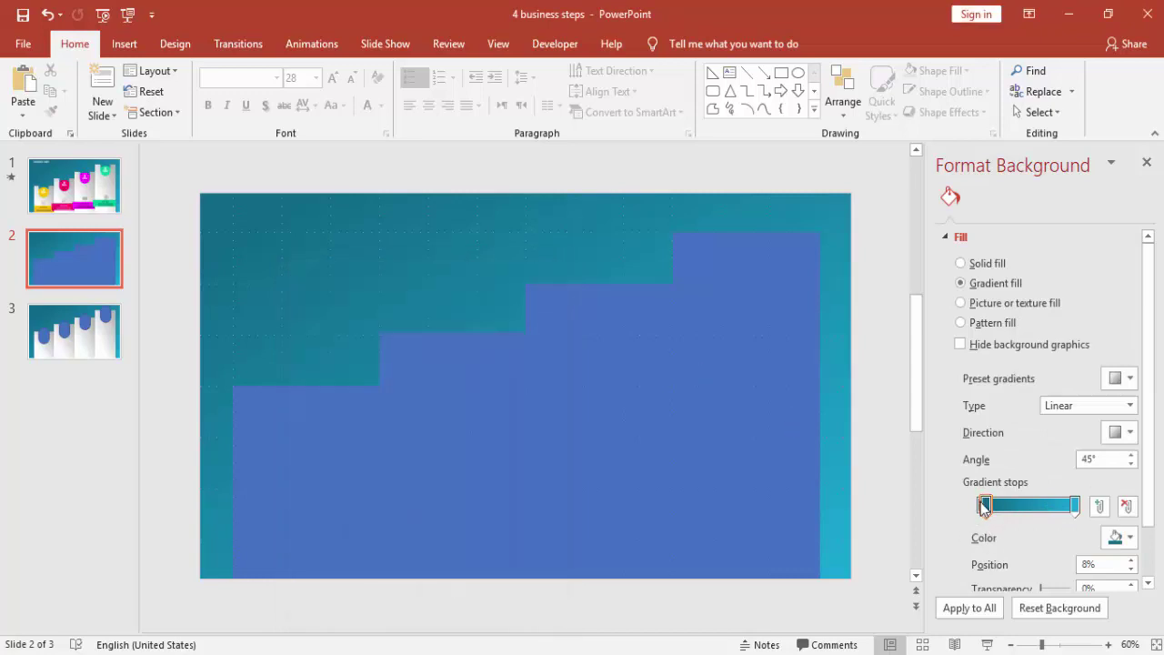
left_click(293, 452)
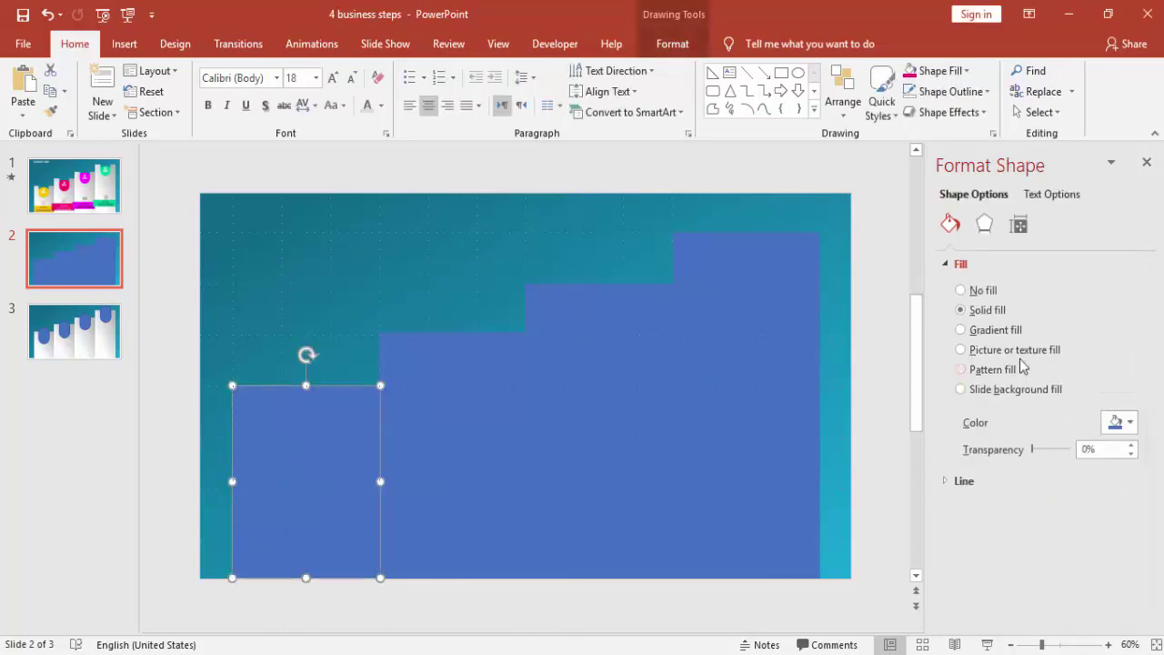
- Fill the first step with a diagonal white-to-light-grey linear gradient
left_click(1008, 330)
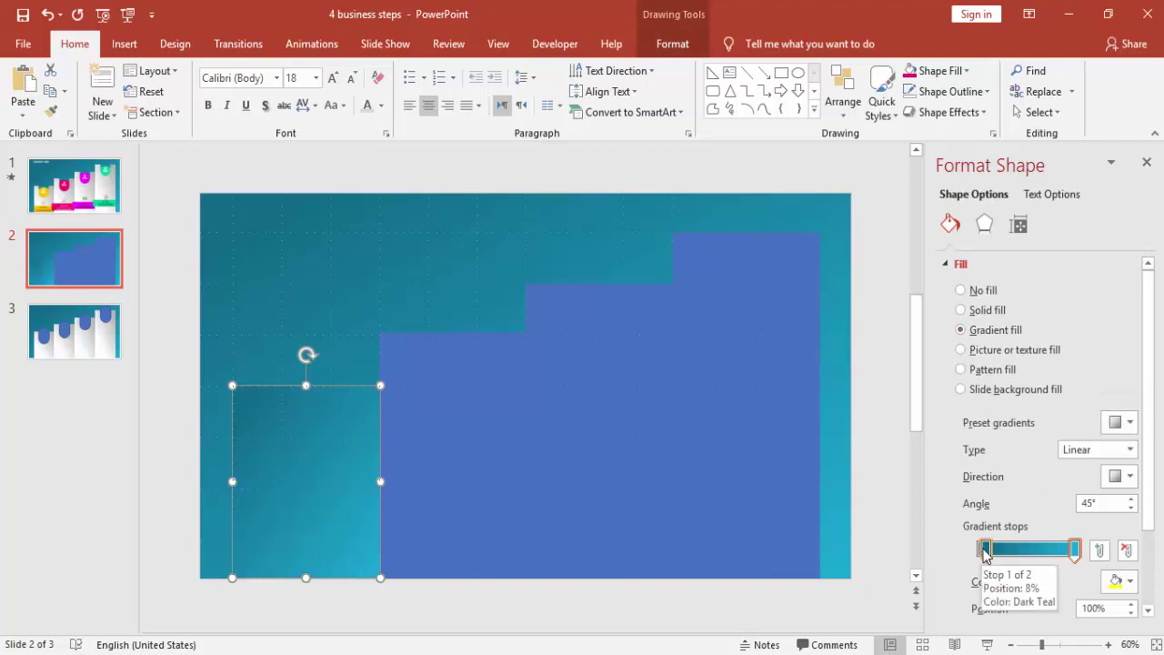
left_click(1122, 582)
left_click(1033, 390)
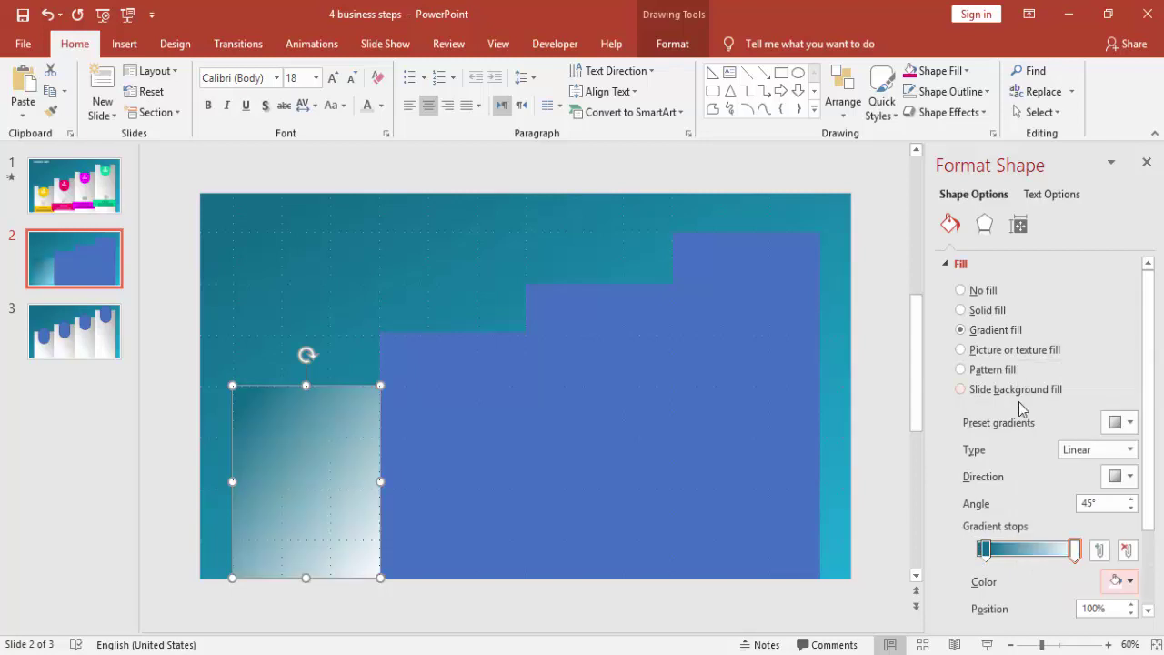
left_click(984, 549)
left_click(1121, 582)
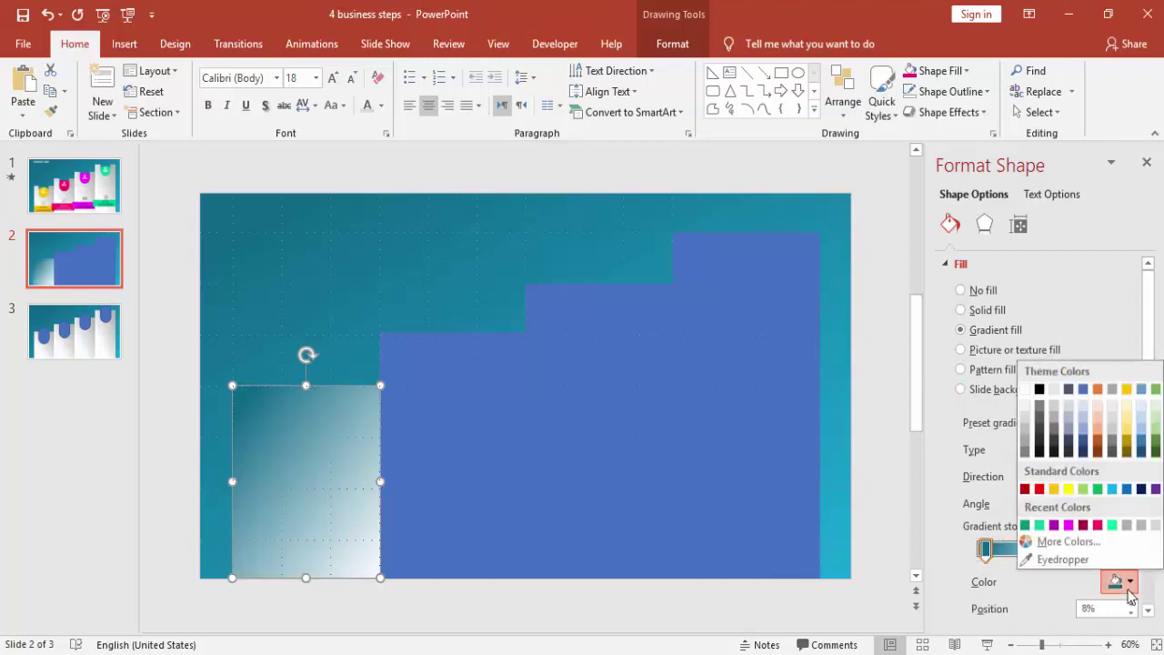
left_click(1027, 421)
mouse_move(984, 550)
left_mouse_down()
mouse_move(1053, 550)
mouse_move(981, 550)
left_mouse_up()
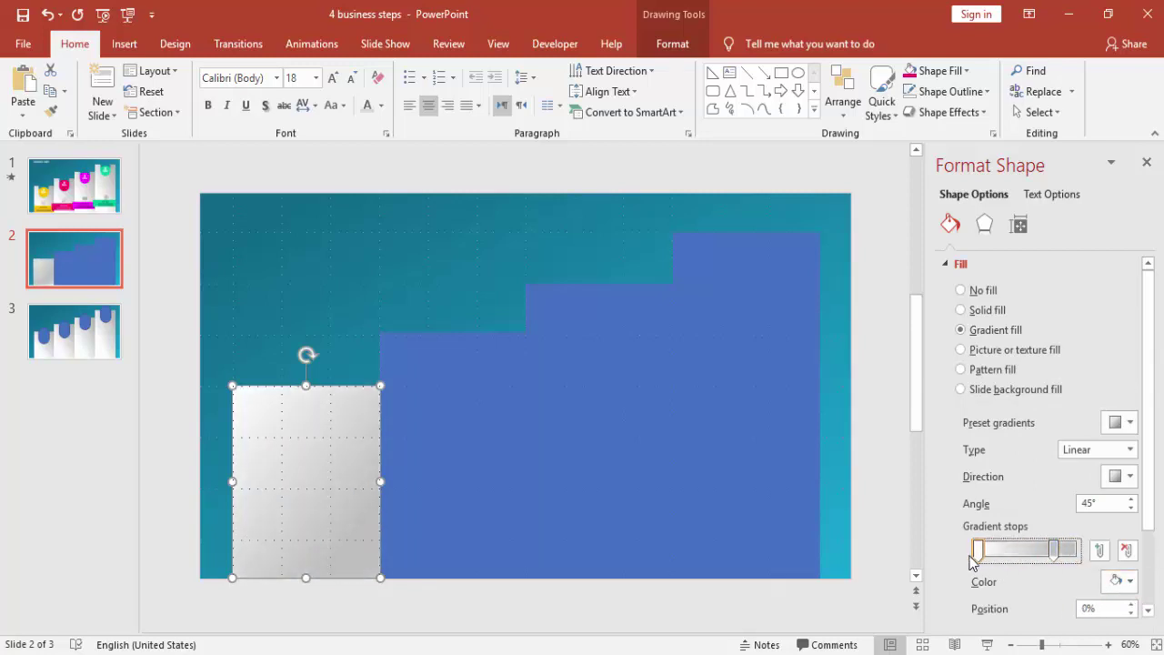
left_click(1053, 551)
left_click(1125, 551)
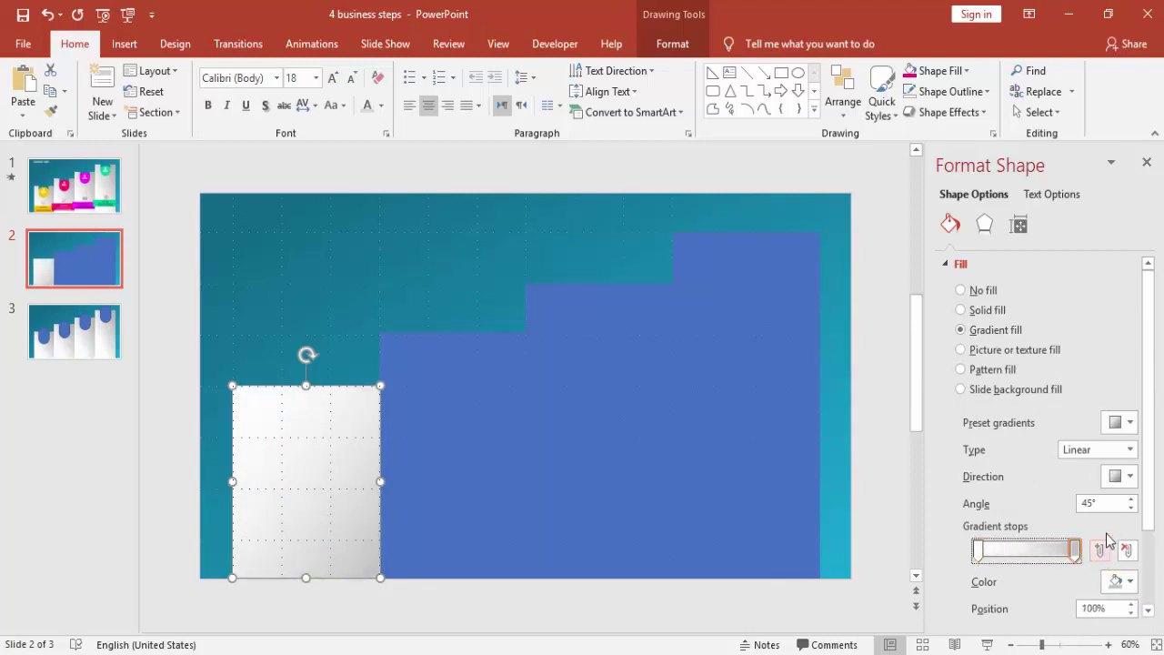
left_click(1131, 477)
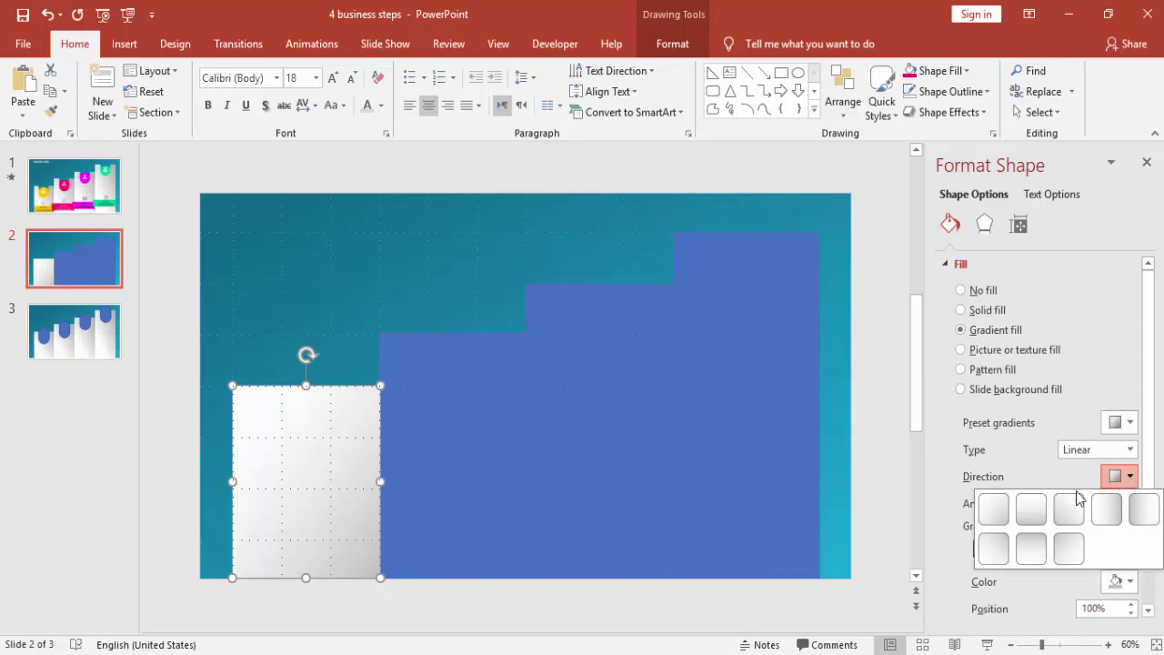
left_click(994, 549)
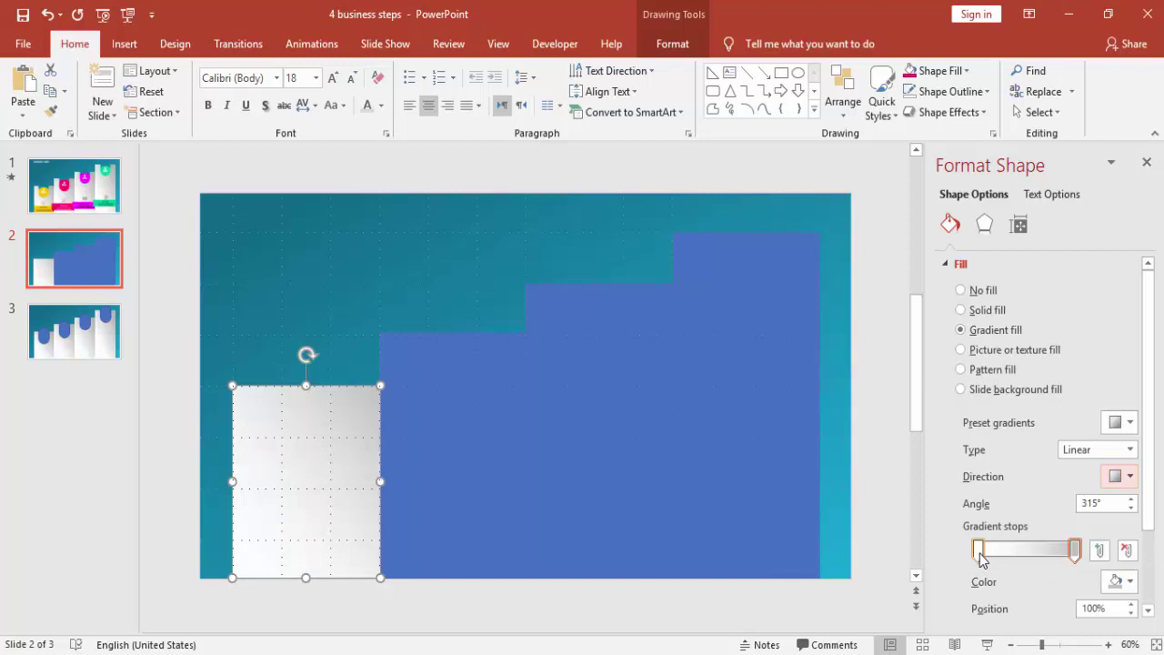
left_click(985, 224)
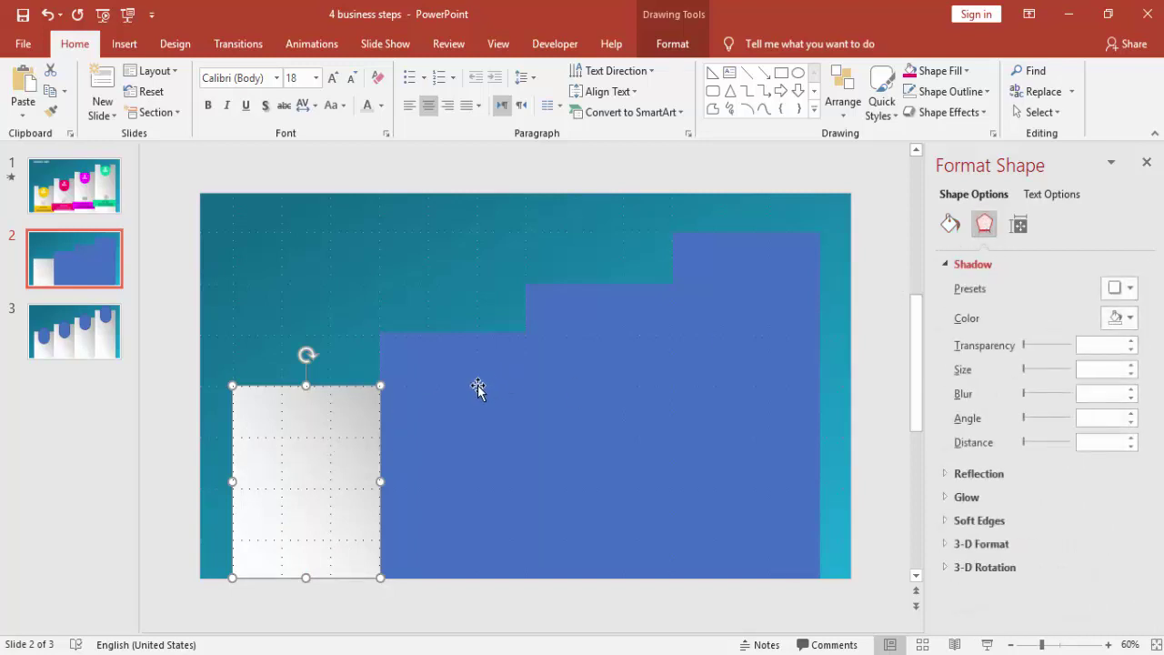
- Copy the white gradient formatting onto the second, third and fourth steps
left_click(51, 111)
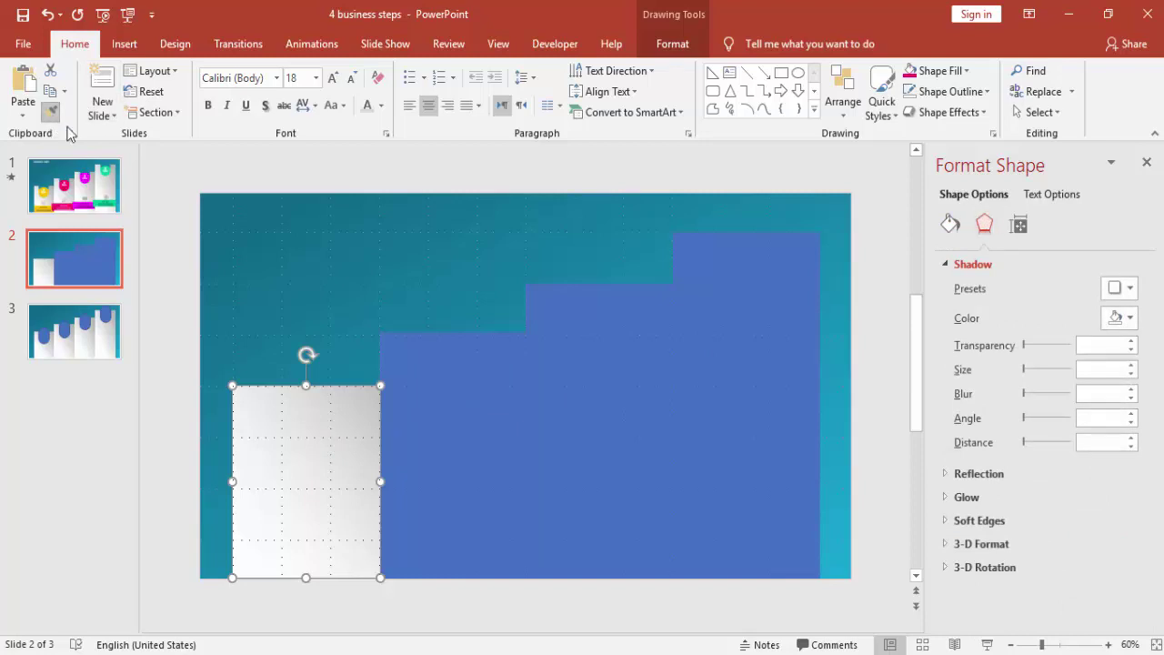
left_click(434, 364)
double_click(52, 111)
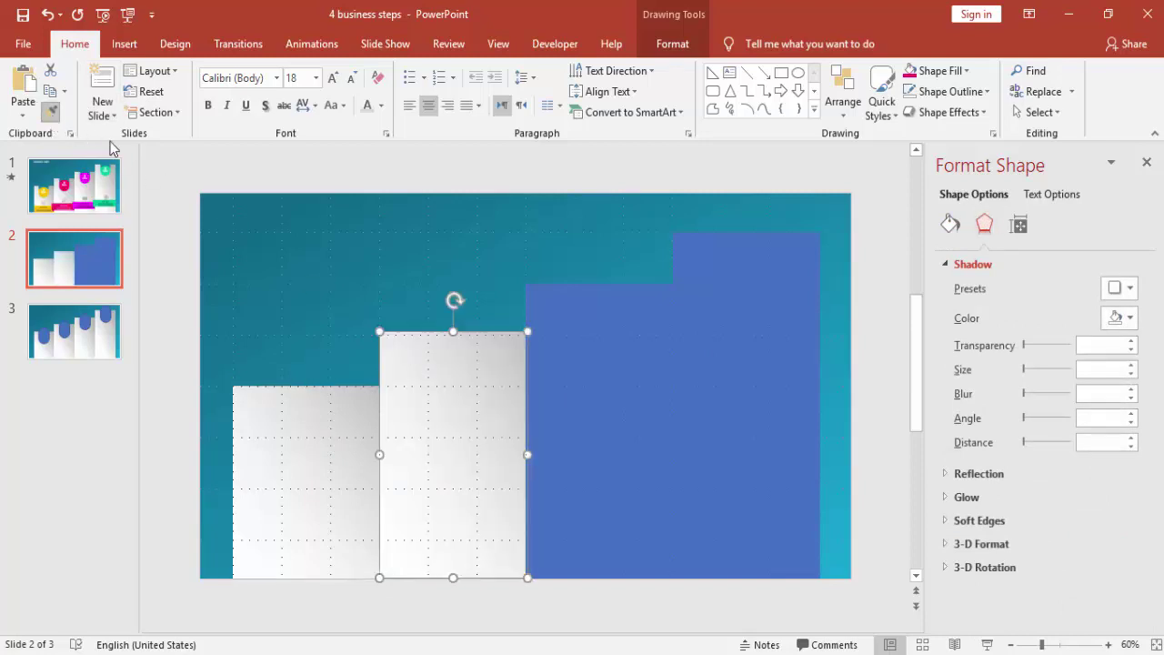
left_click(577, 334)
left_click(790, 344)
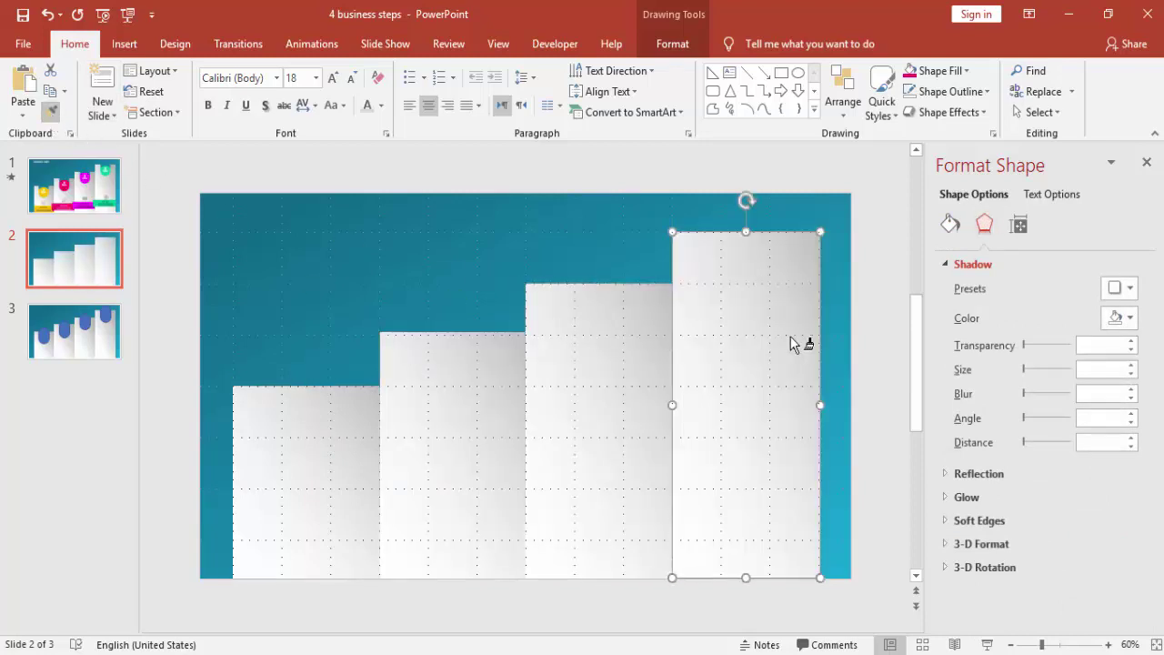
left_click(862, 325)
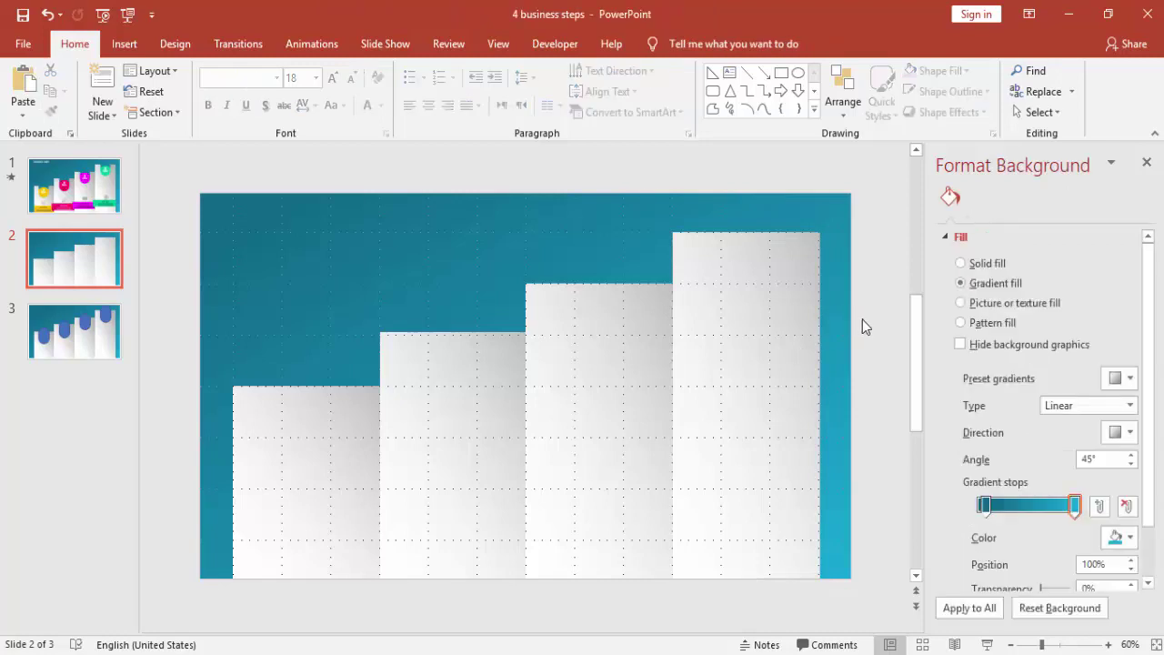
- Apply the Offset: Left outer shadow preset to all four steps
left_click(335, 467)
left_click(412, 470, "shift")
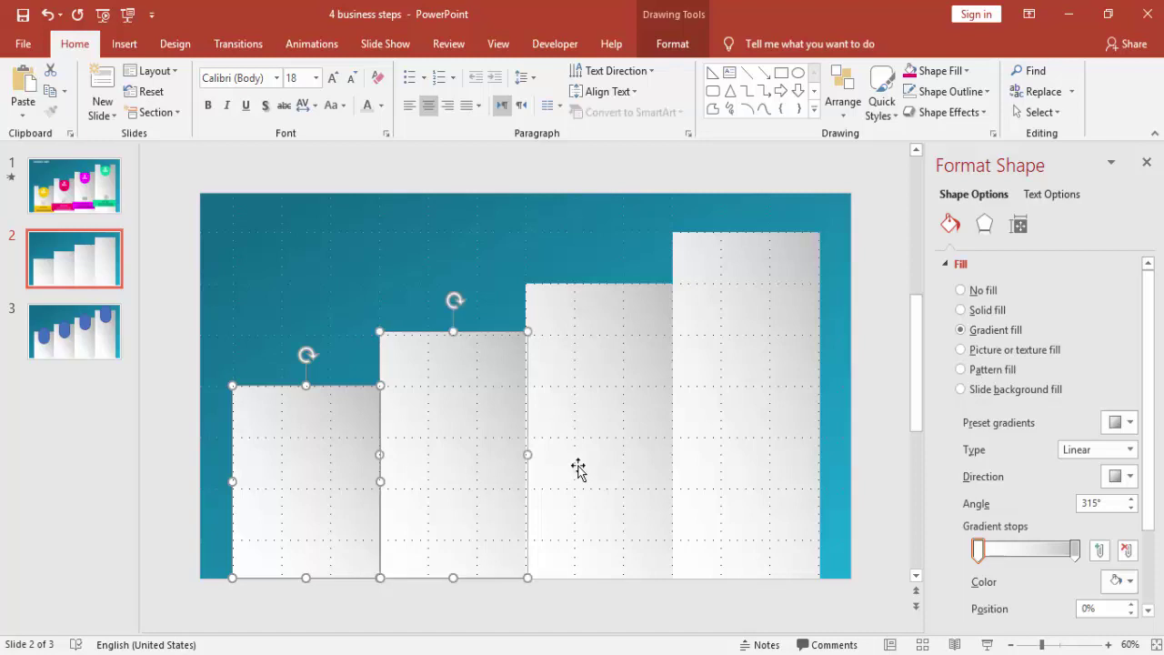
left_click(579, 468, "shift")
left_click(751, 445, "shift")
left_click(997, 225)
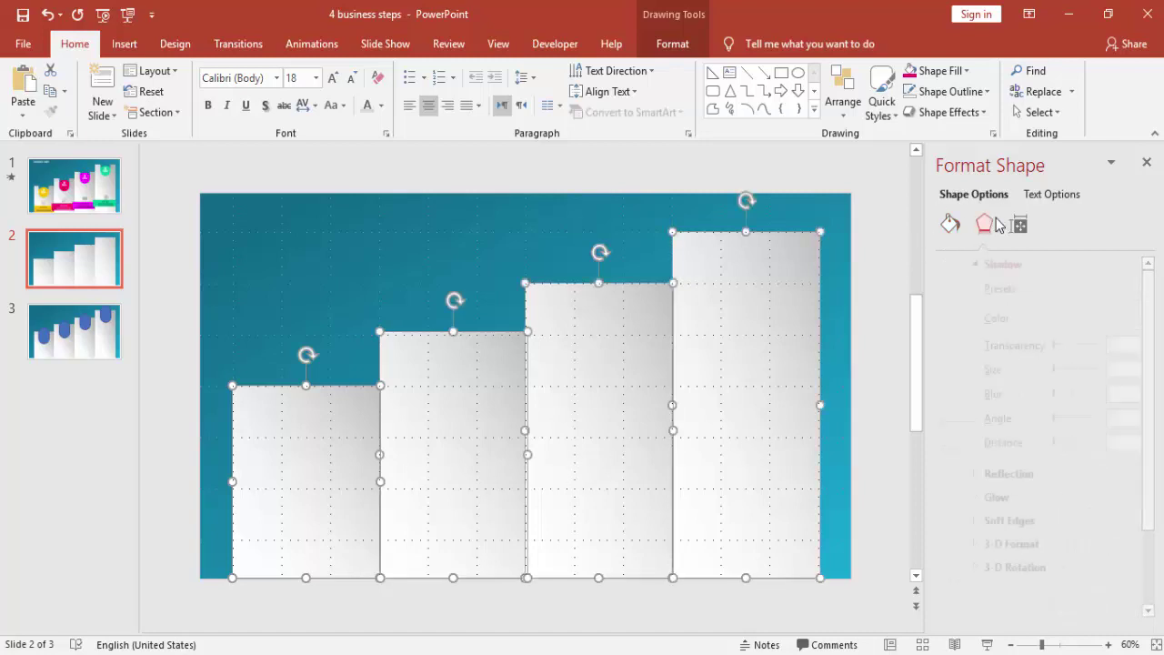
left_click(1118, 293)
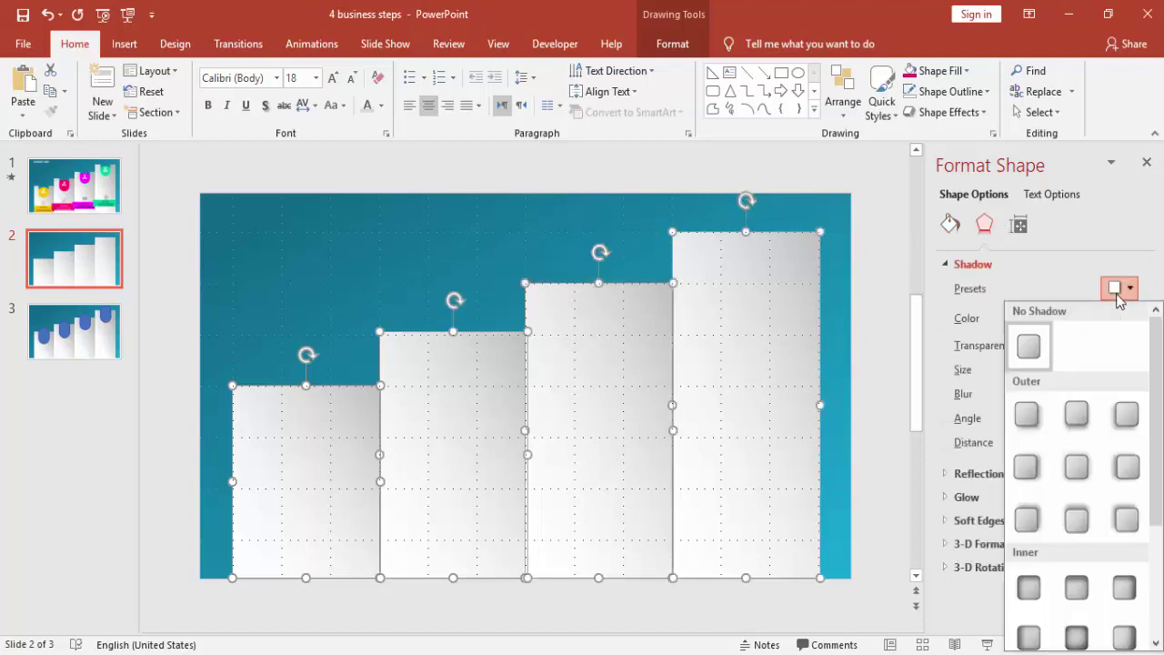
left_click(1127, 467)
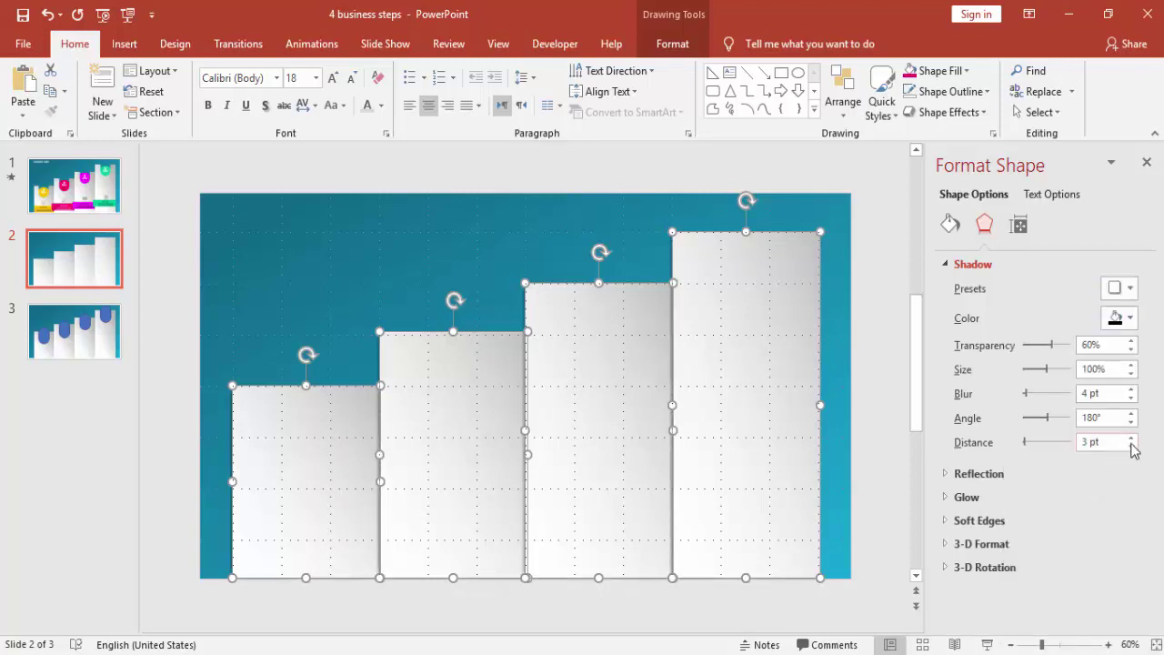
- Raise the shadow distance to 8 pt and increase the blur for a softer shadow
left_click(1132, 439)
left_click(1132, 438)
left_click(1132, 439)
left_click(1132, 439)
left_click(1132, 440)
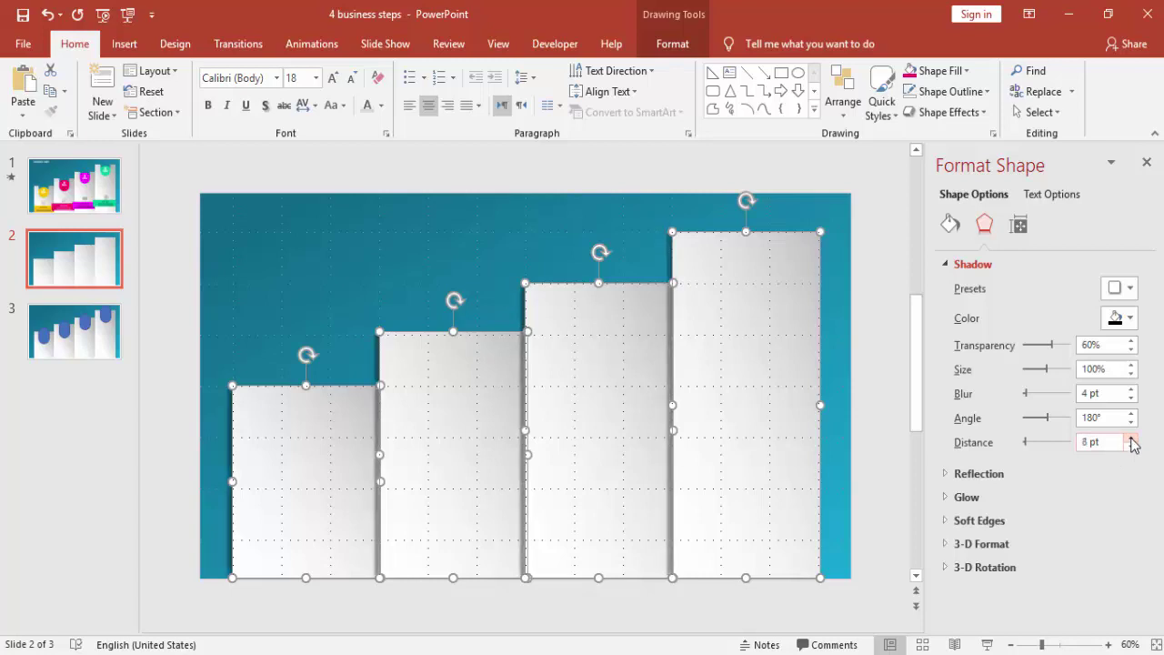
left_click(1132, 390)
left_click(1132, 390)
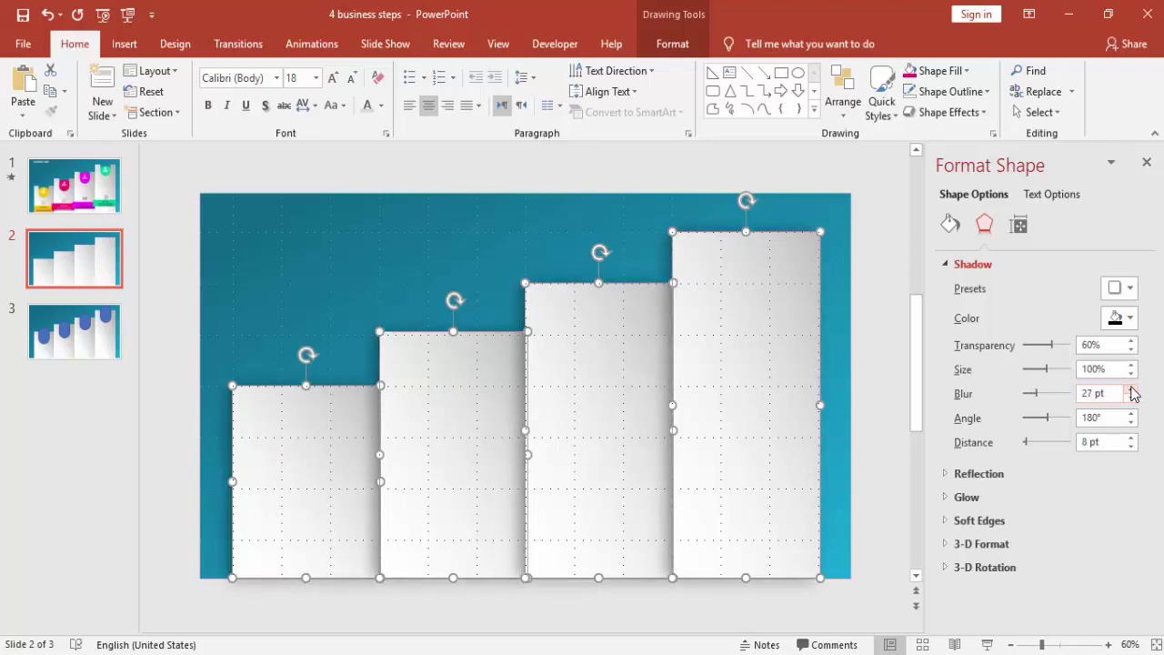
left_click(667, 170)
- Draw a rounded rectangle, round it into a full pill, make it taller and move it onto the first step
left_click(124, 44)
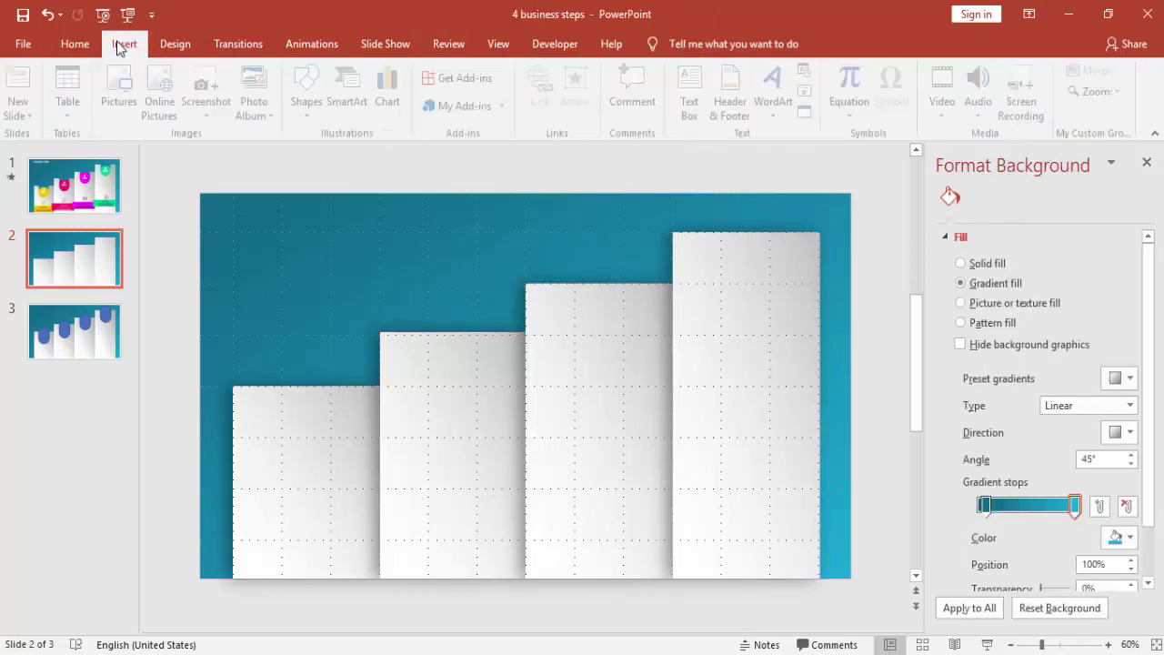
left_click(305, 125)
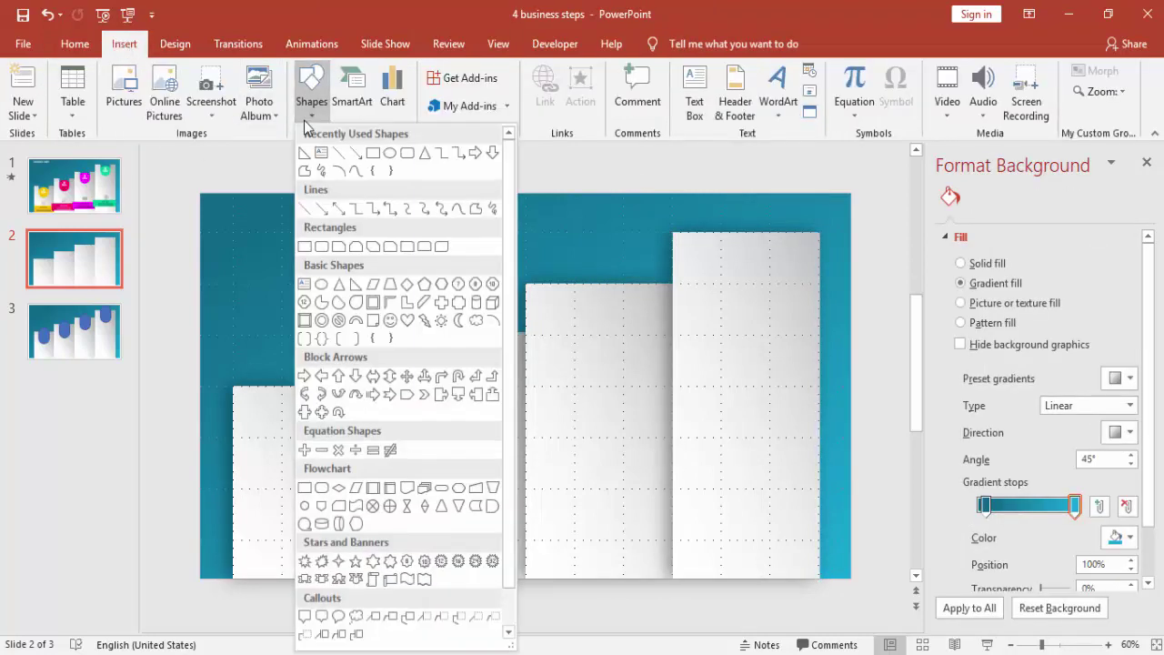
left_click(322, 247)
mouse_move(286, 269)
left_mouse_down()
mouse_move(335, 343)
mouse_move(366, 363)
left_mouse_up()
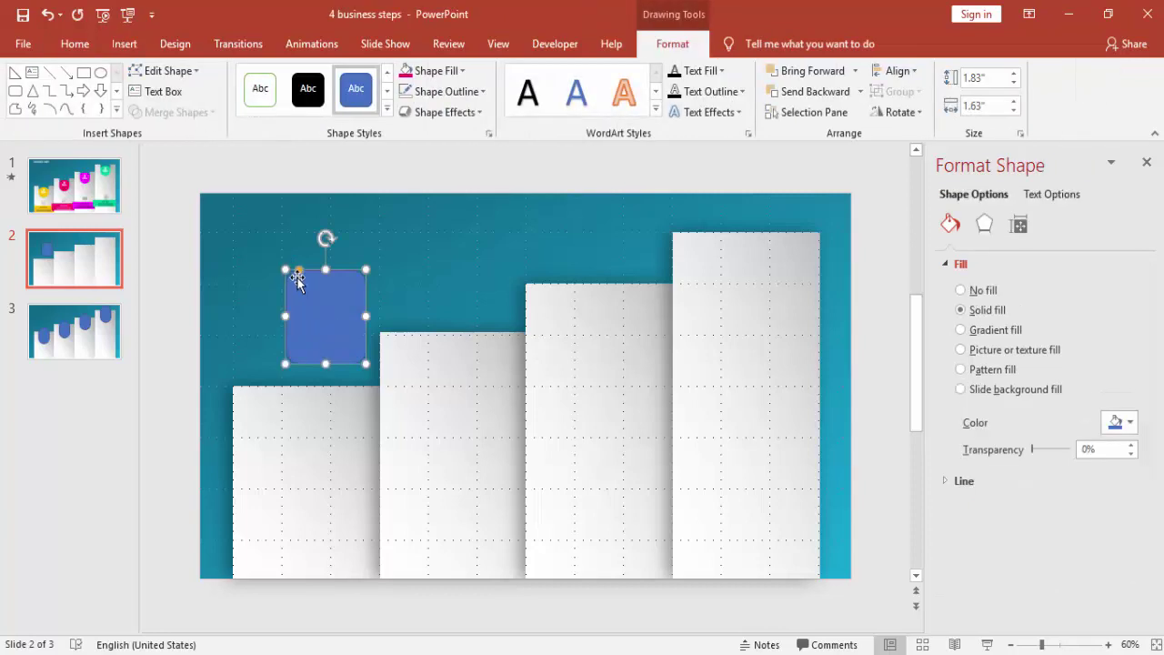
key("Delete")
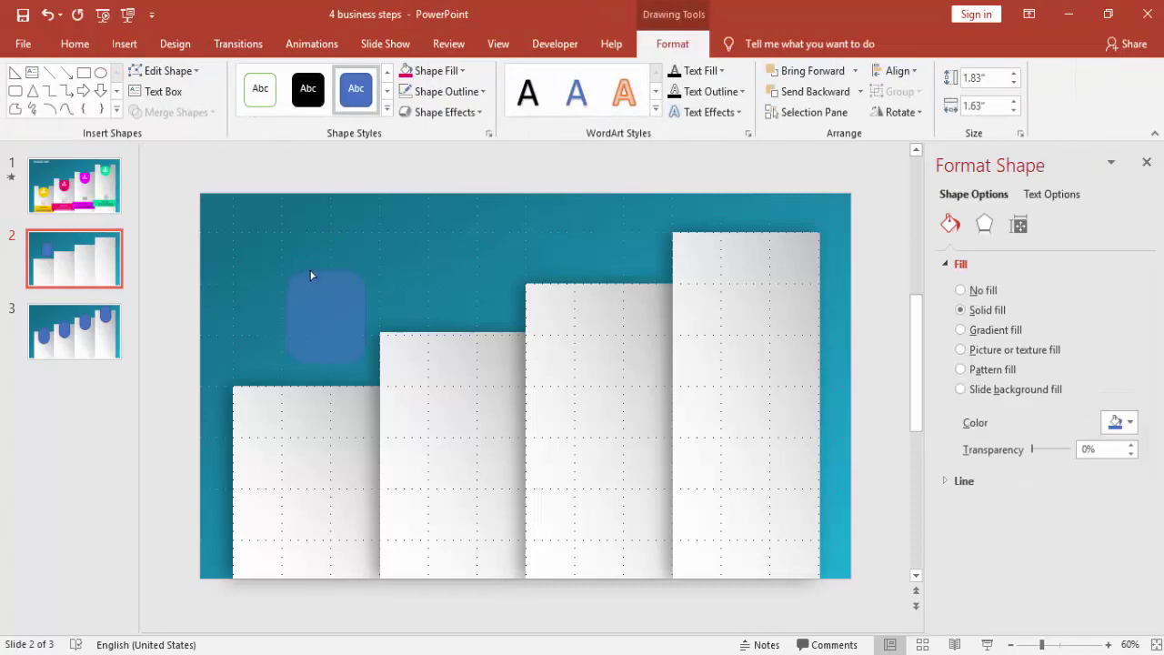
left_click_drag(340, 278, 340, 271)
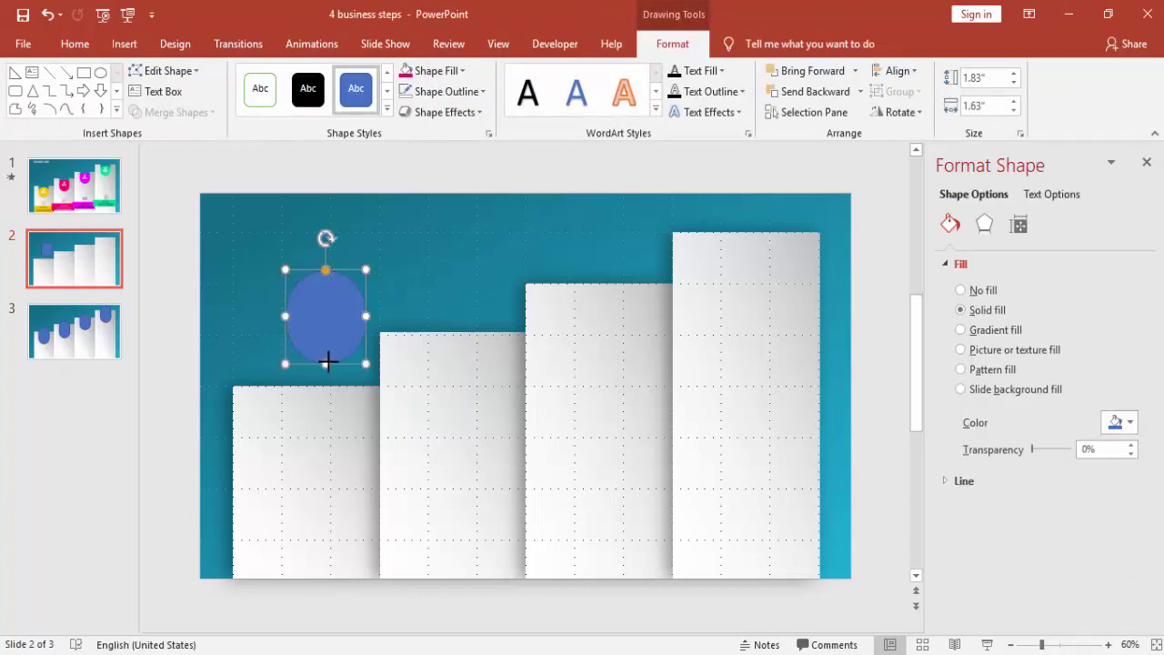
left_click_drag(328, 364, 327, 386)
left_click_drag(330, 326, 316, 409)
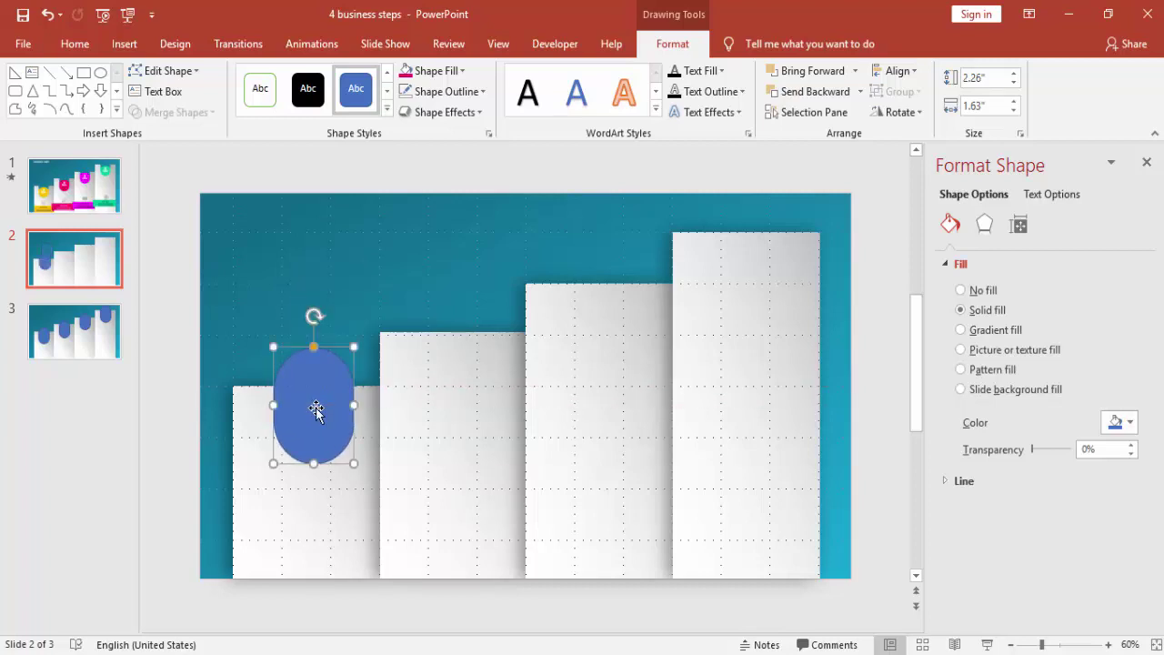
- Remove the pill's outline and centre it horizontally on the first step's top edge
left_click(480, 91)
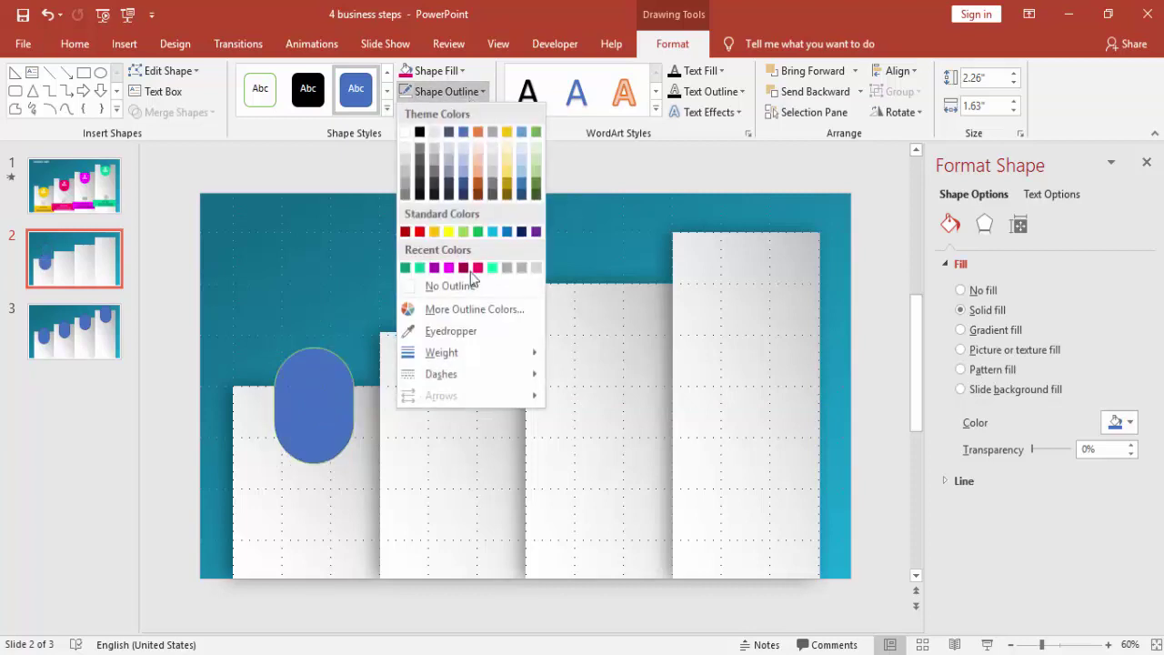
left_click(467, 287)
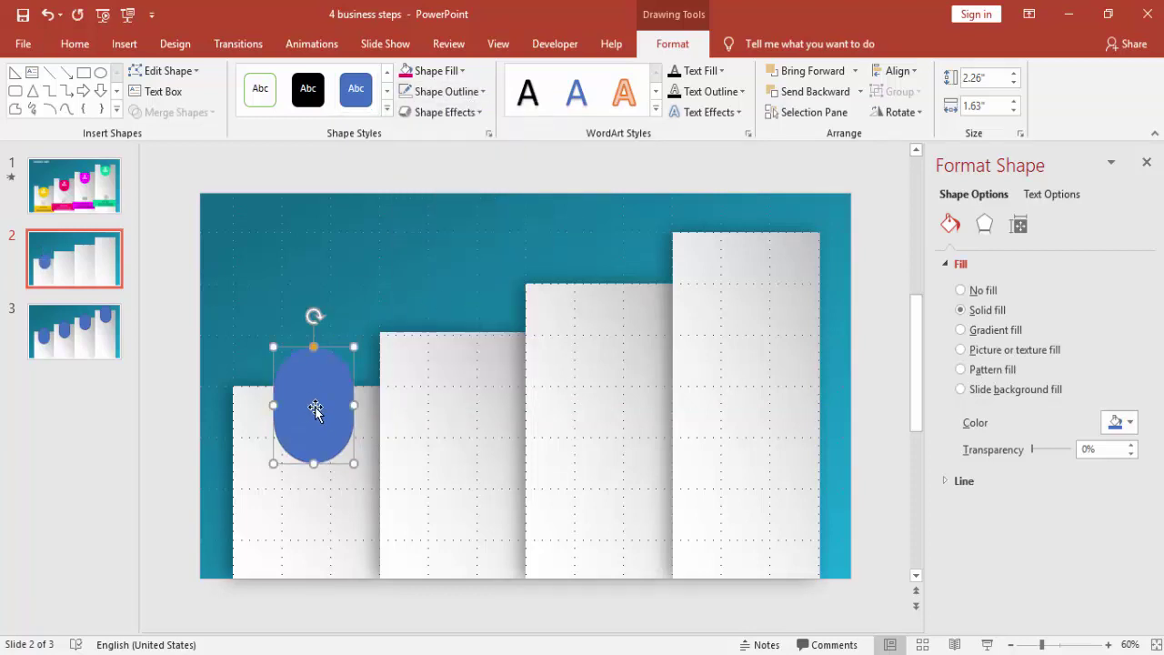
left_click_drag(313, 407, 312, 406)
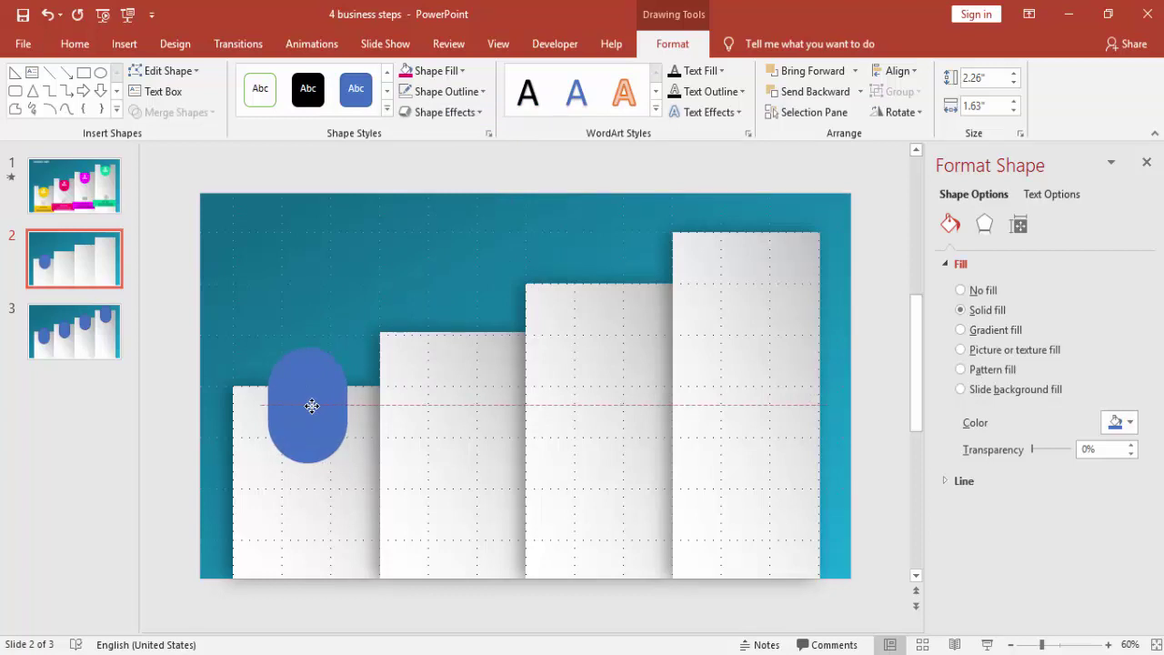
left_click_drag(313, 407, 313, 408)
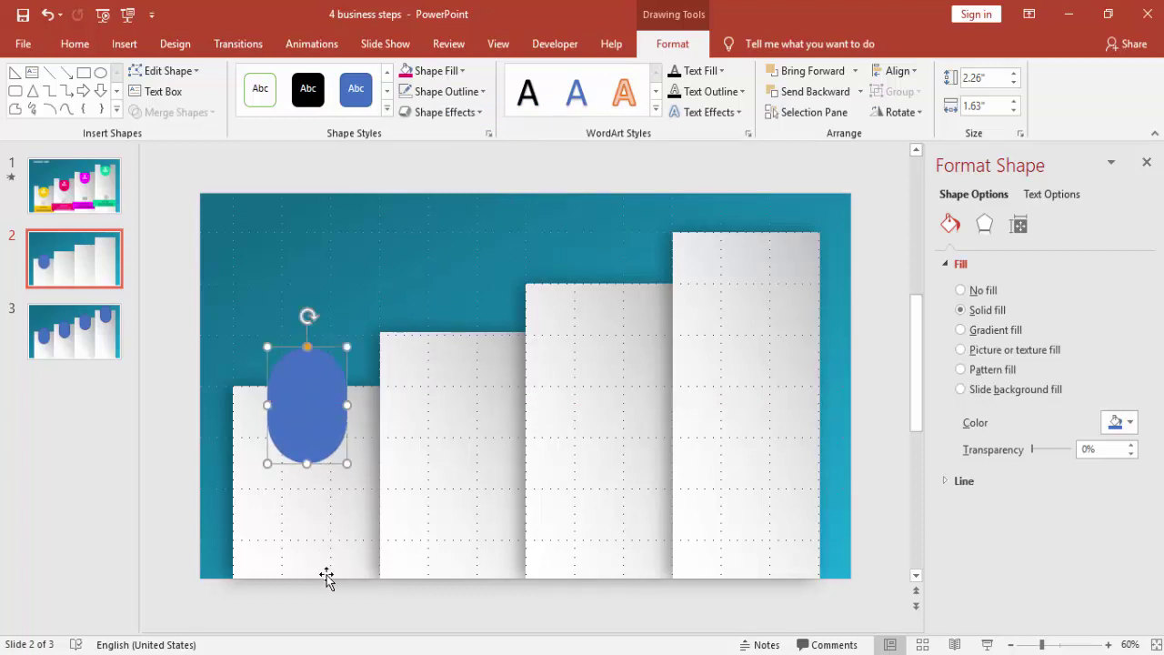
left_click(320, 542, "shift")
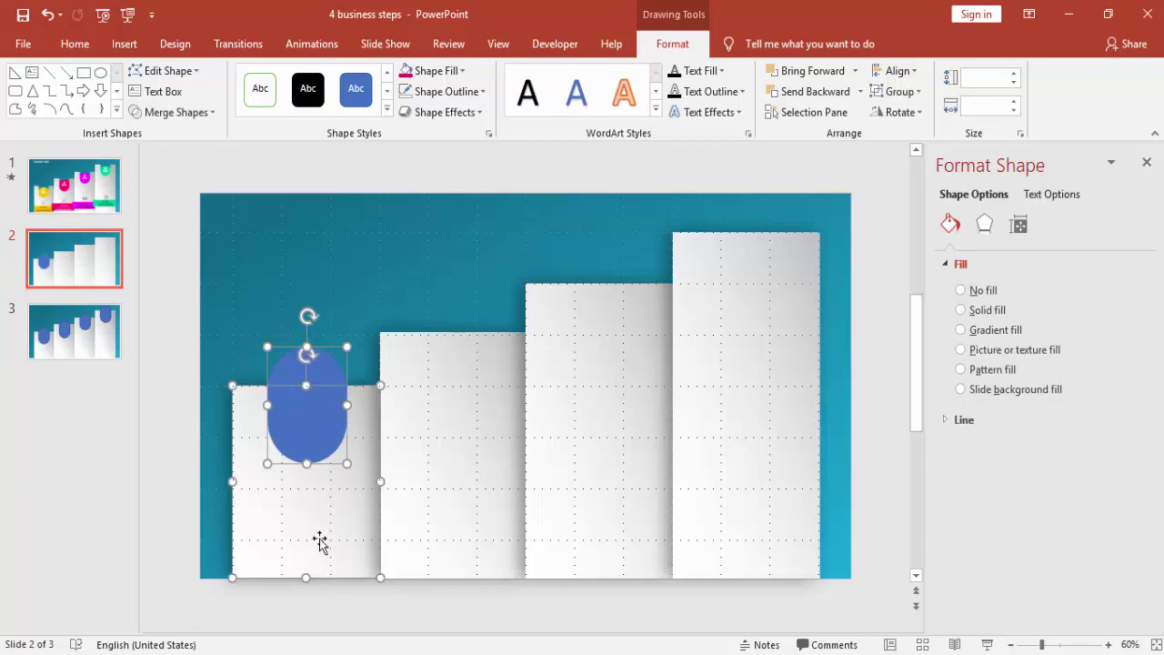
left_click(897, 71)
left_click(925, 117)
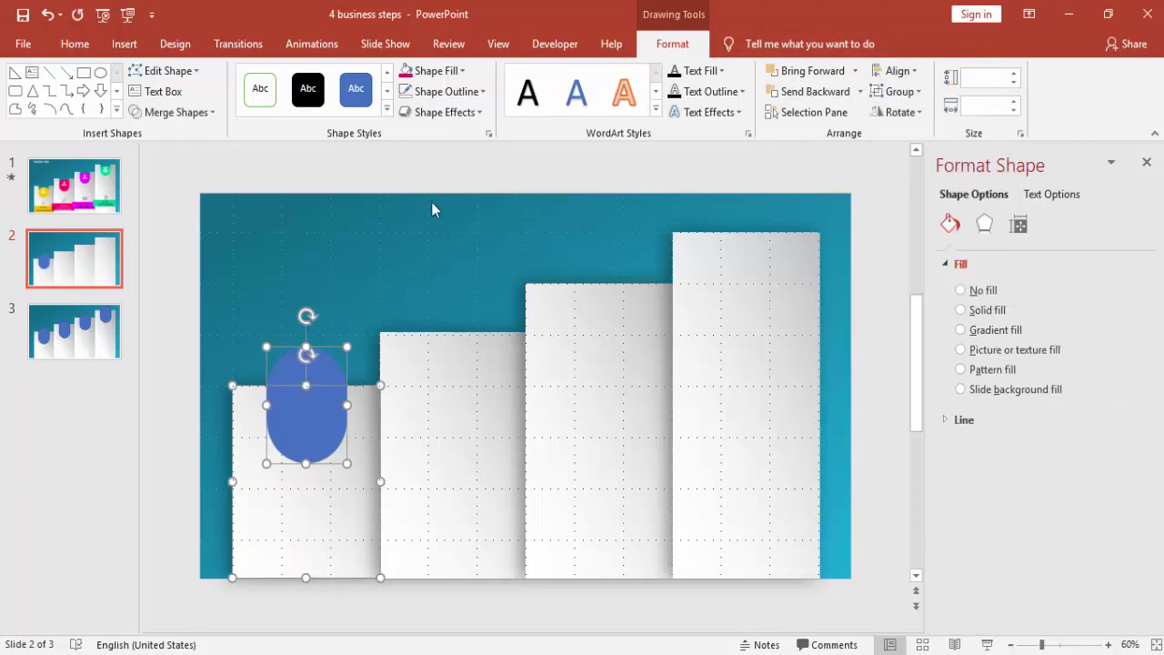
left_click(321, 239)
left_click(306, 396)
- Copy the pill onto the second step, then repeat with Ctrl+D for the third and fourth steps, nudging each into place
left_click_drag(308, 401, 454, 337)
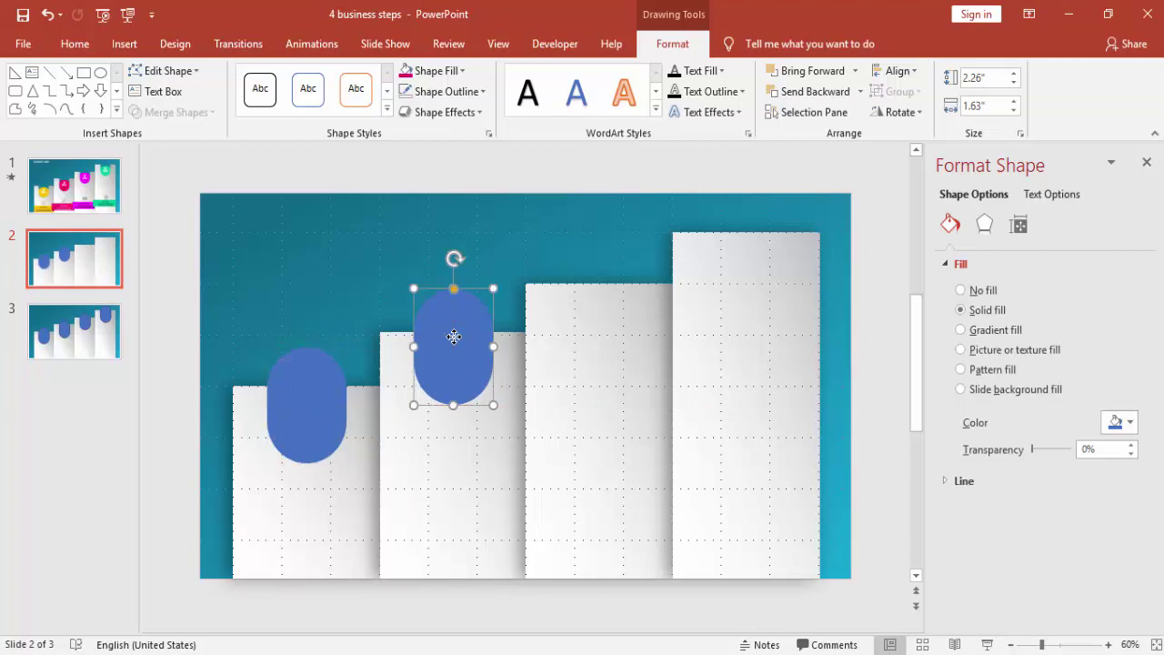
key("ctrl+d")
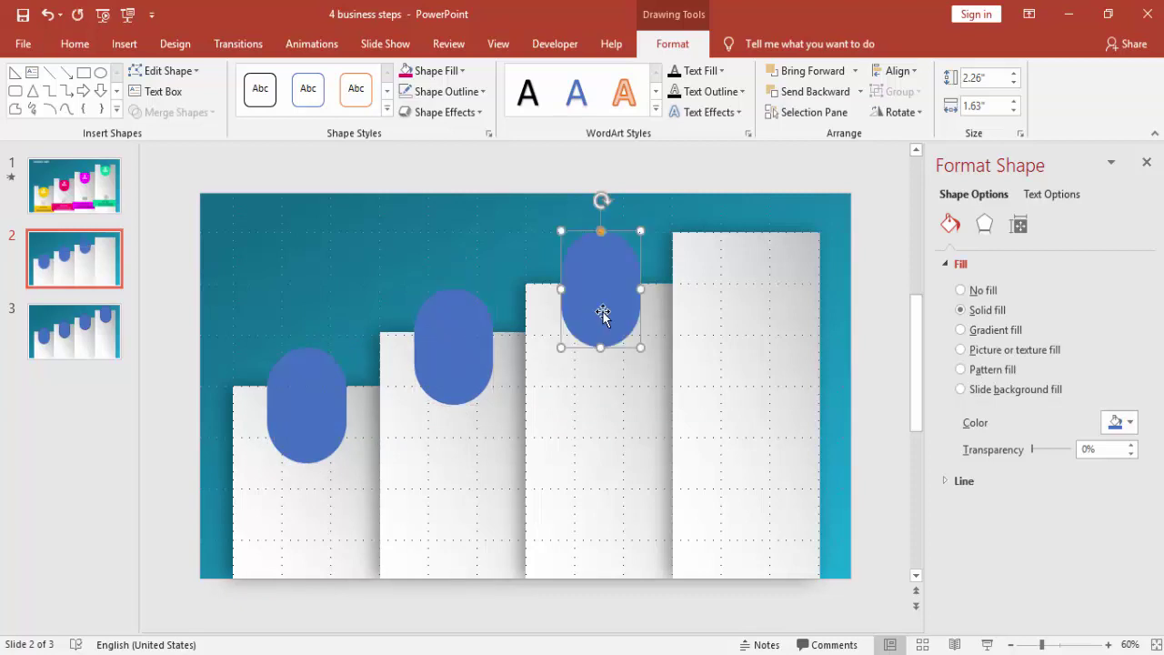
left_click_drag(601, 310, 612, 322)
key("ctrl+d")
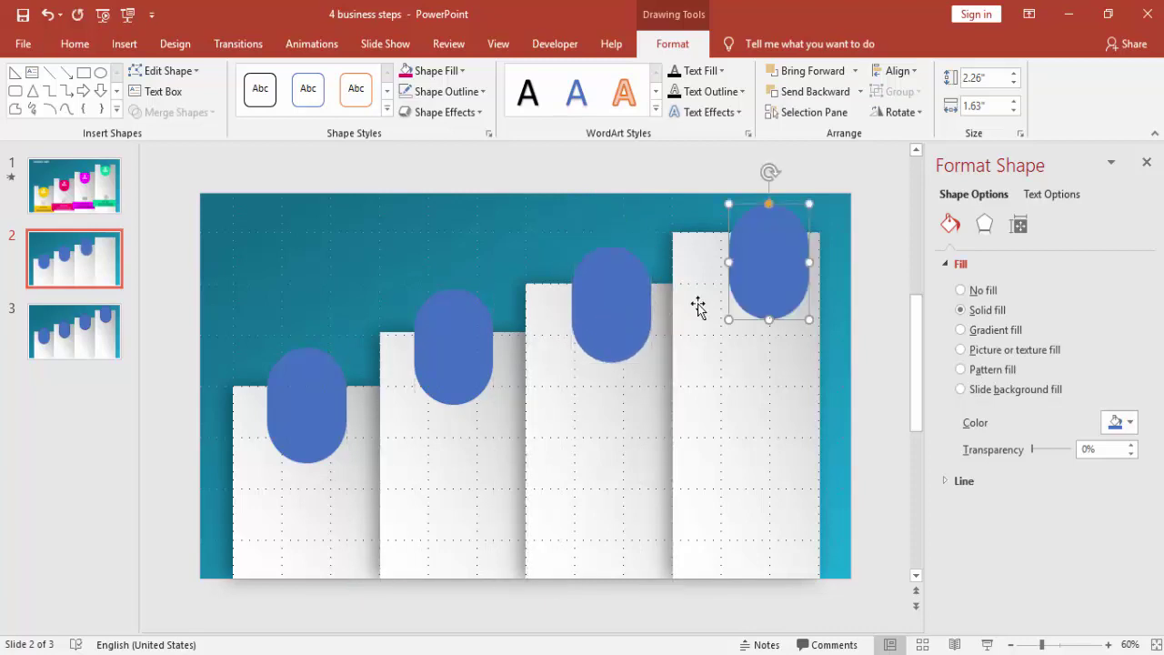
left_click_drag(770, 264, 759, 248)
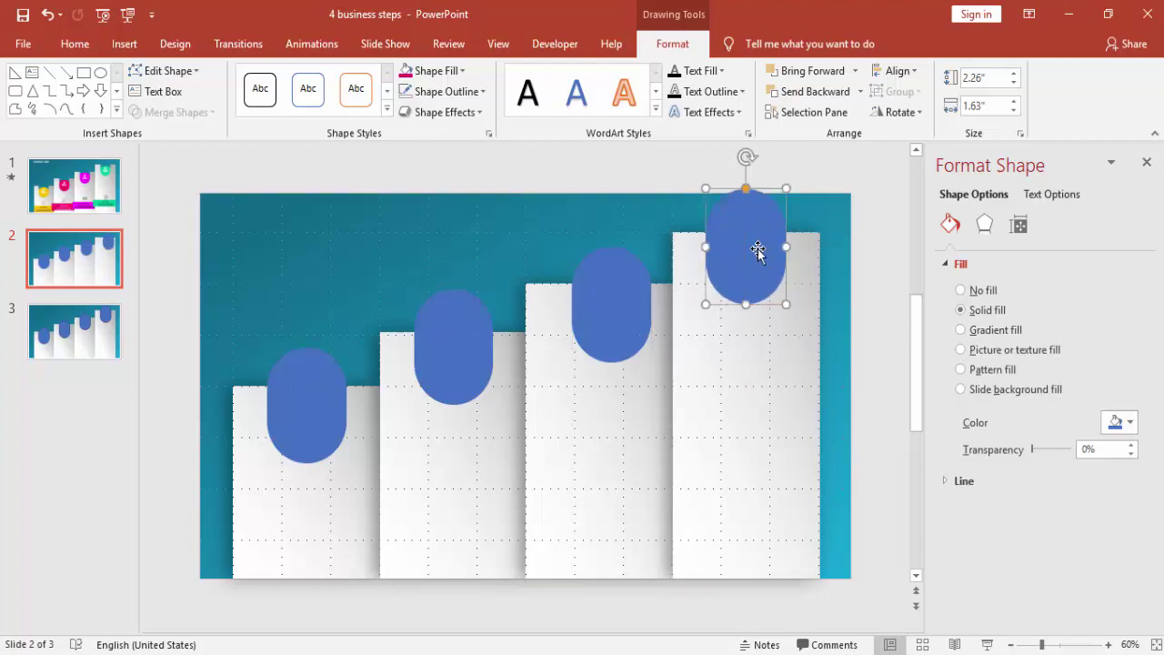
- Subtract the blue pills from the first and second white steps to notch their tops
left_click(325, 533)
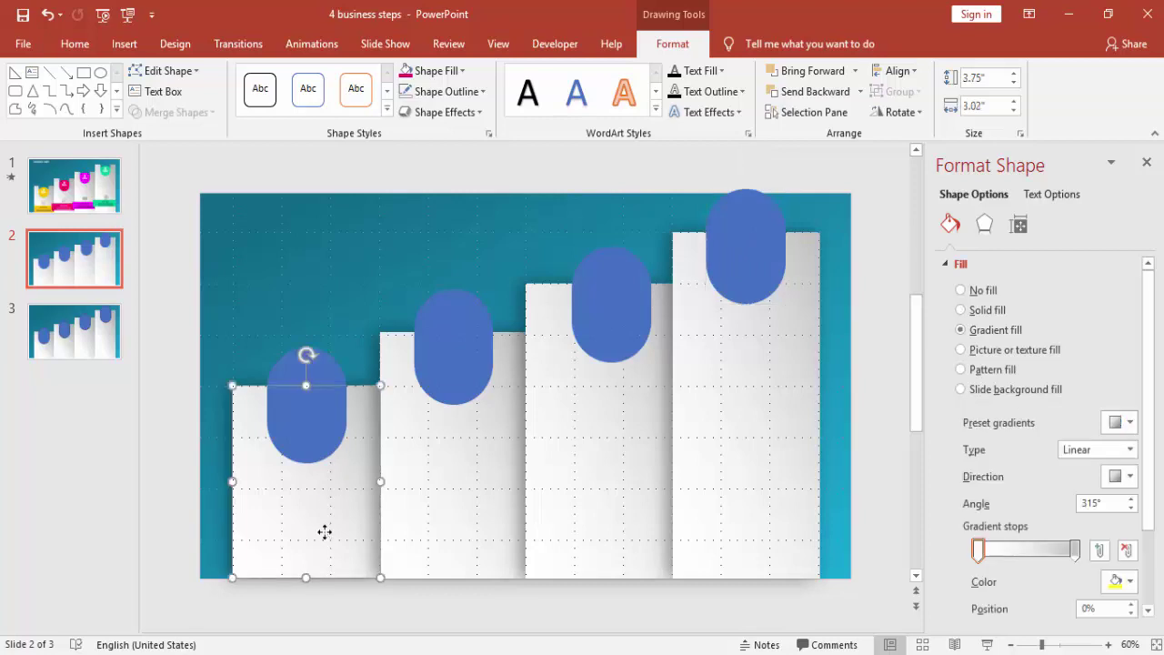
left_click(326, 366, "shift")
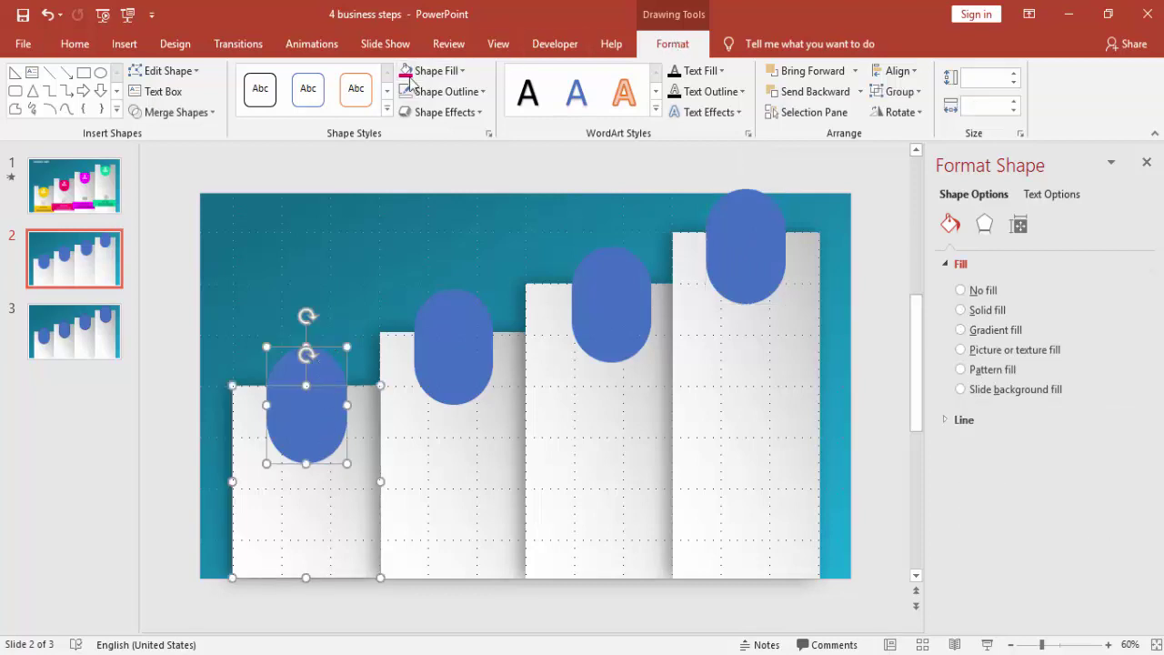
left_click(194, 113)
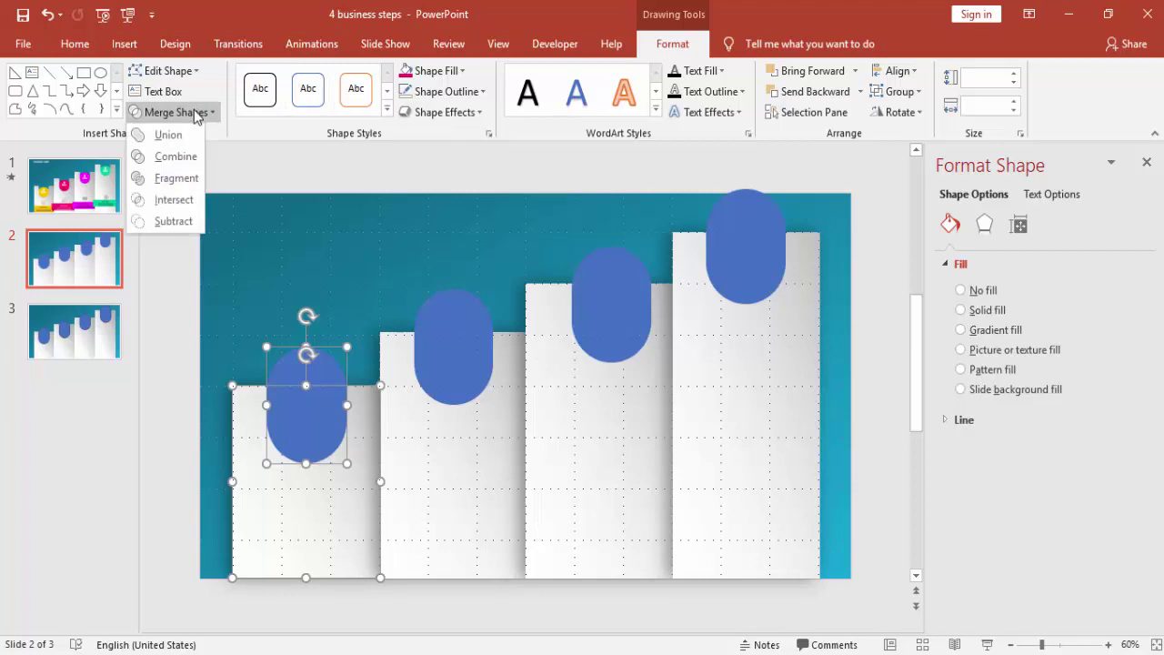
left_click(173, 222)
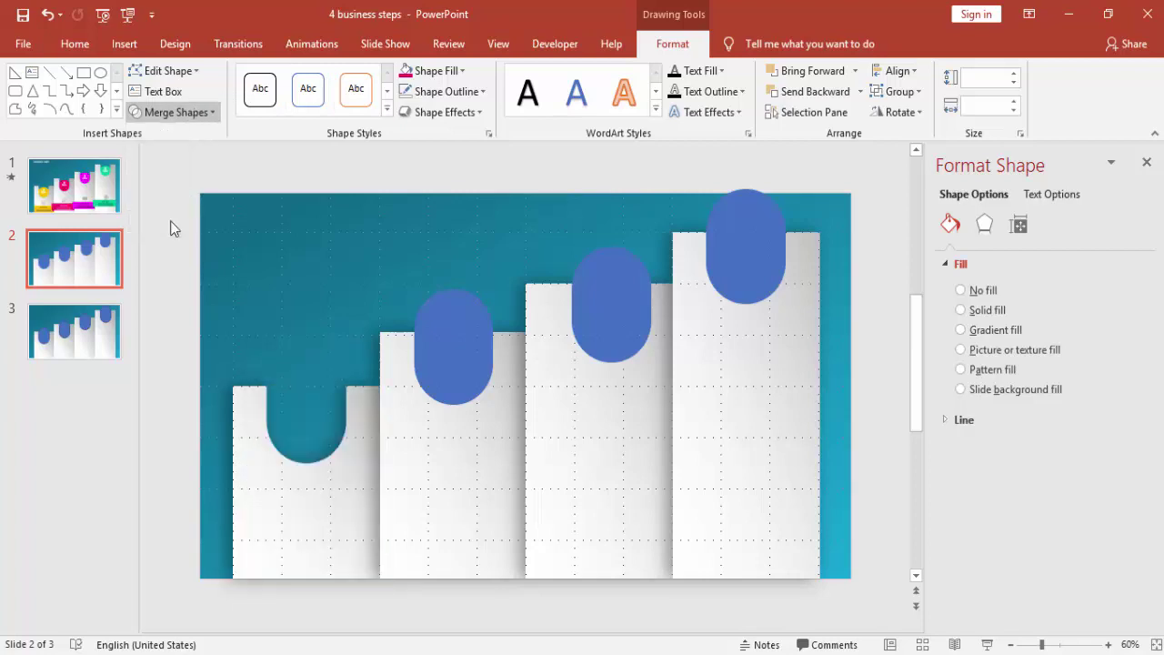
left_click(441, 484)
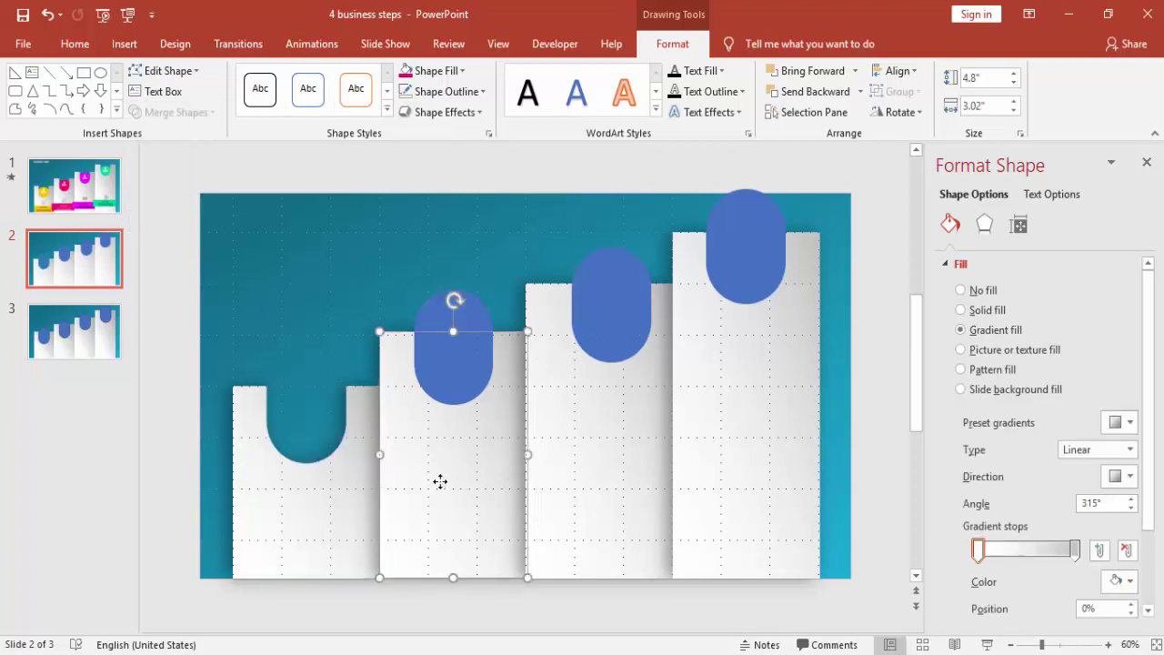
left_click(459, 311, "shift")
left_click(159, 113)
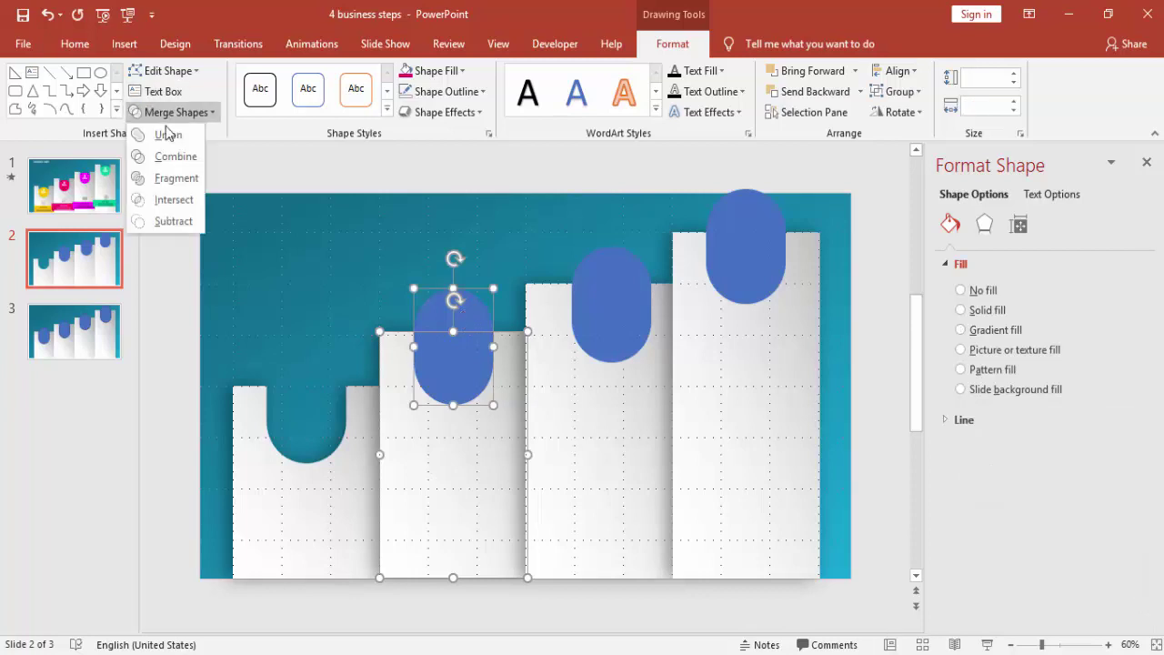
left_click(173, 222)
- Undo the third step's notch and shift the third pill slightly left
left_click(609, 466)
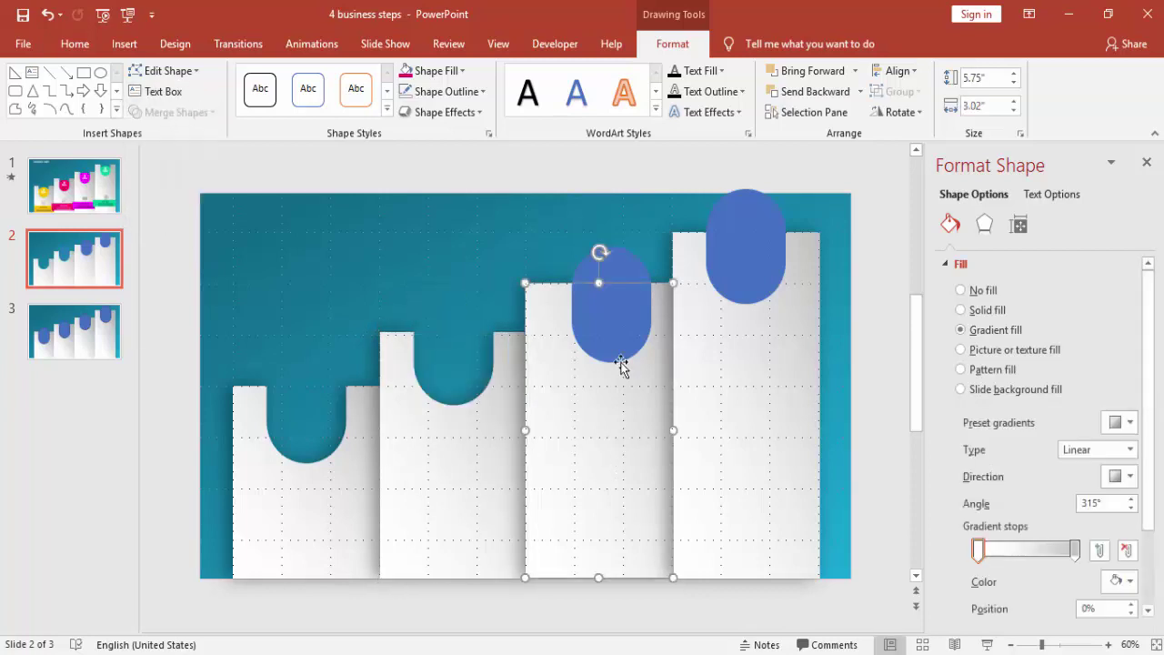
left_click(623, 270, "shift")
left_click(203, 113)
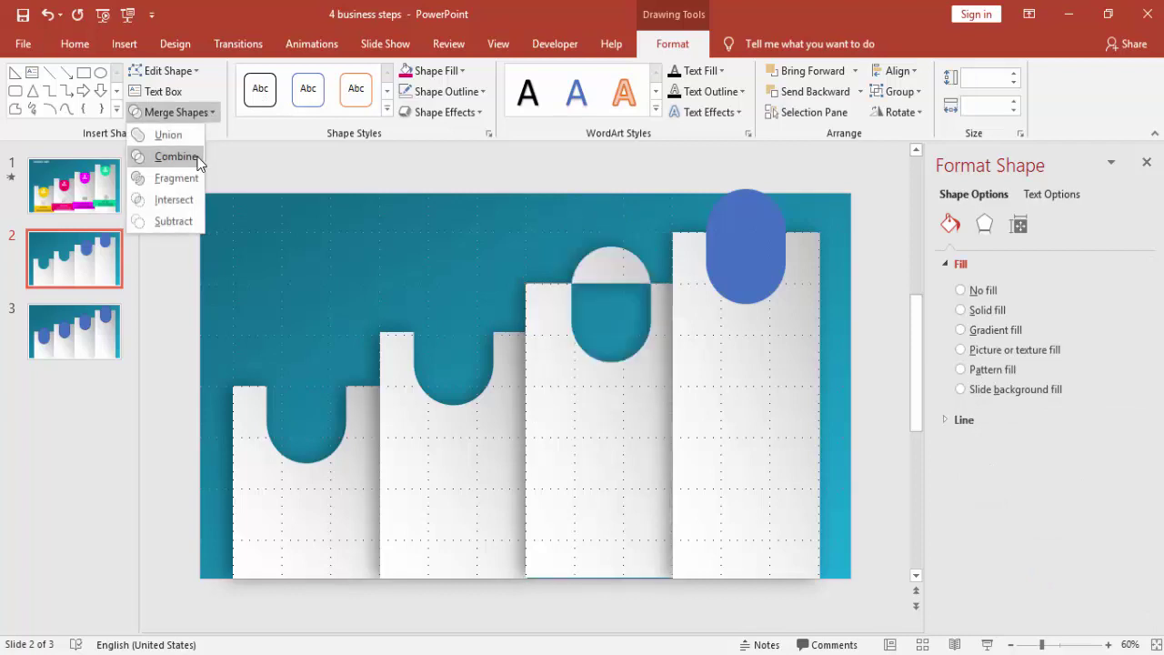
left_click(178, 223)
left_click(717, 352)
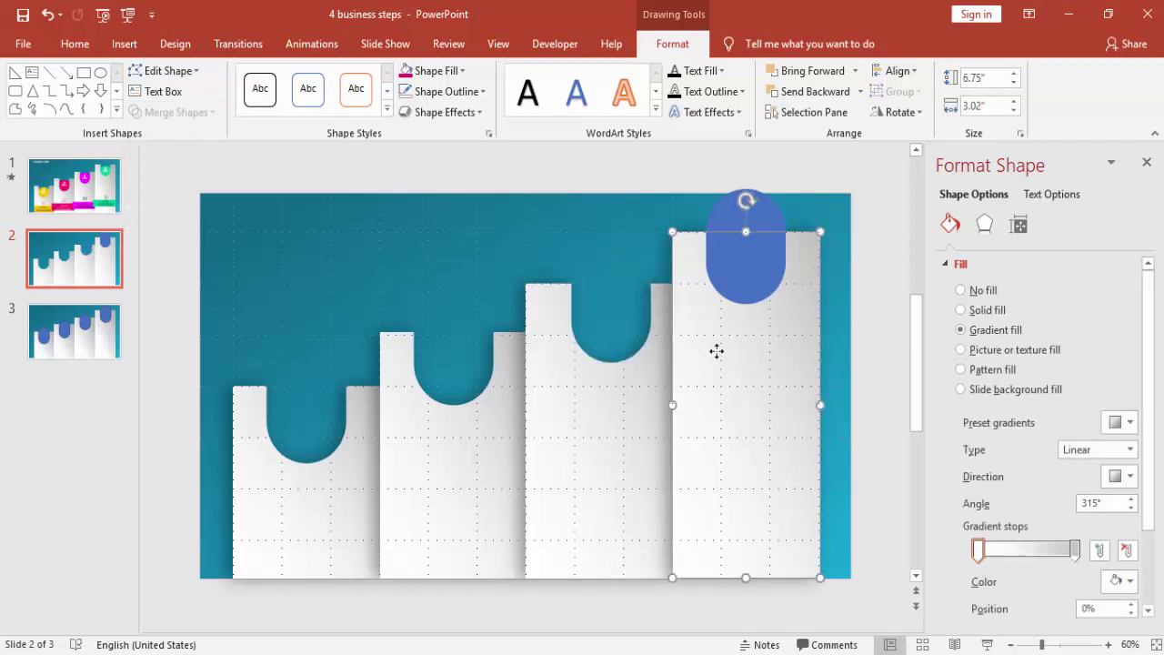
key("ctrl+z")
left_click(529, 232)
left_click(610, 310)
left_click_drag(611, 310, 605, 312)
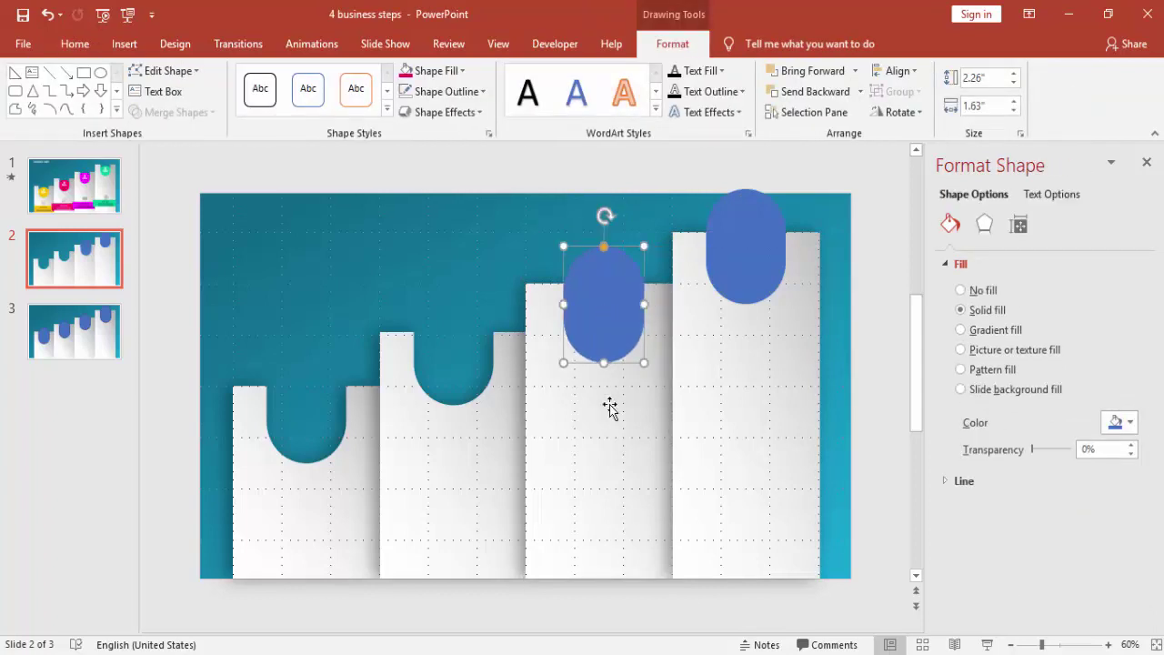
- Notch the third and fourth steps by subtracting their pills
left_click(610, 411)
left_click(625, 266, "shift")
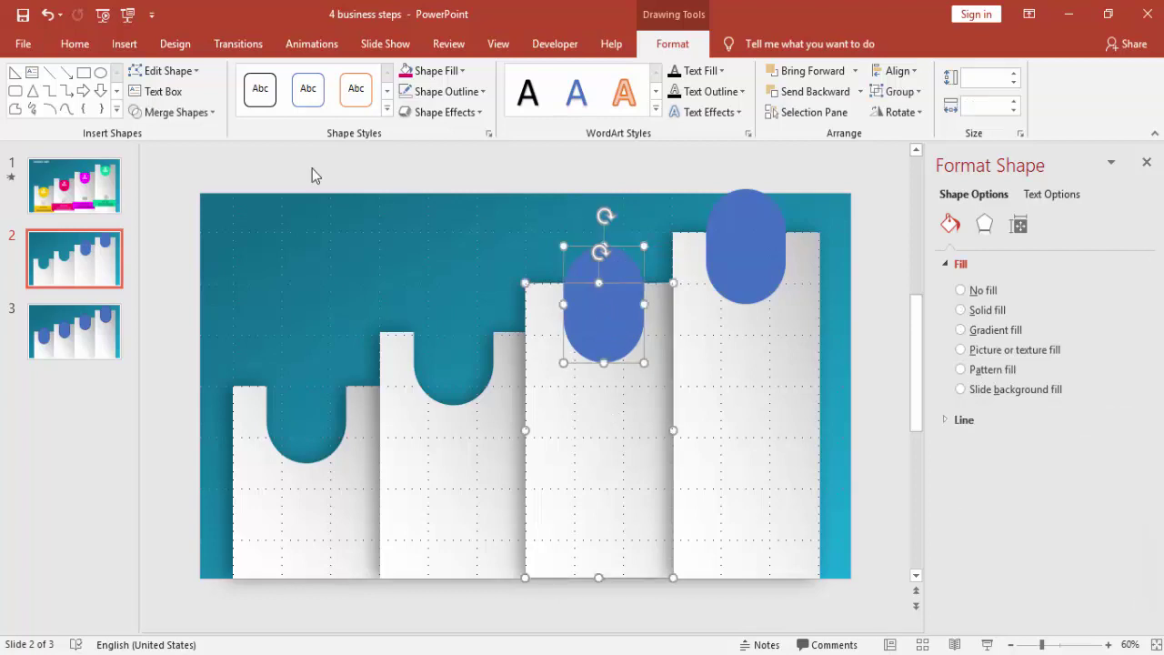
left_click(173, 112)
left_click(170, 229)
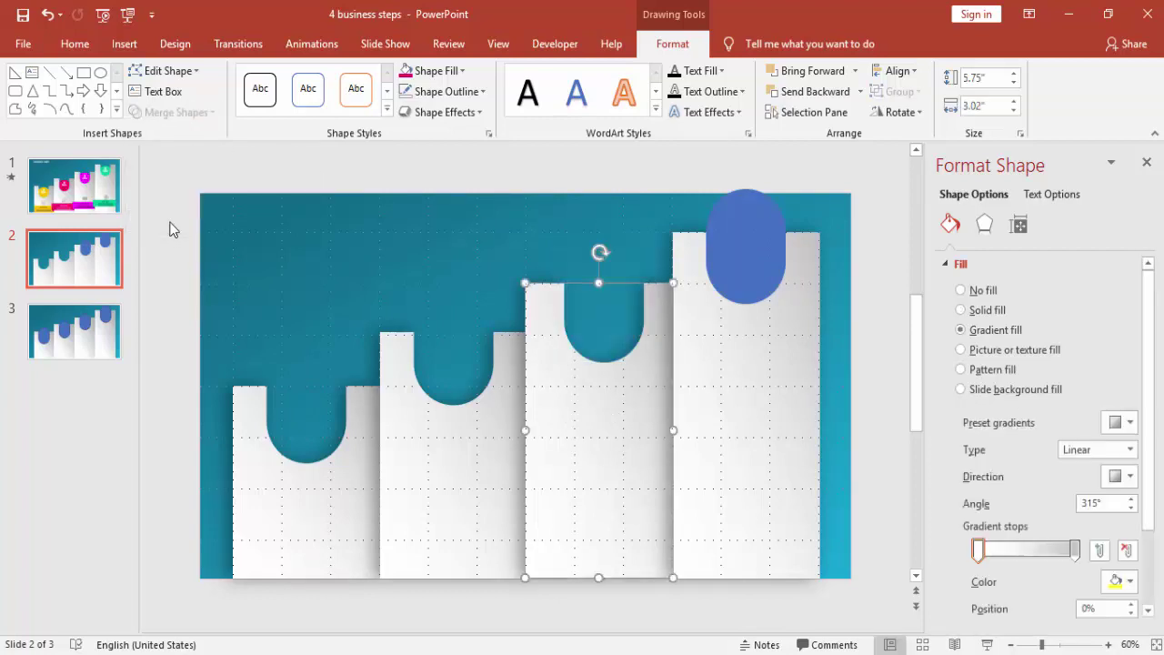
left_click(760, 211, "shift")
left_click(196, 113)
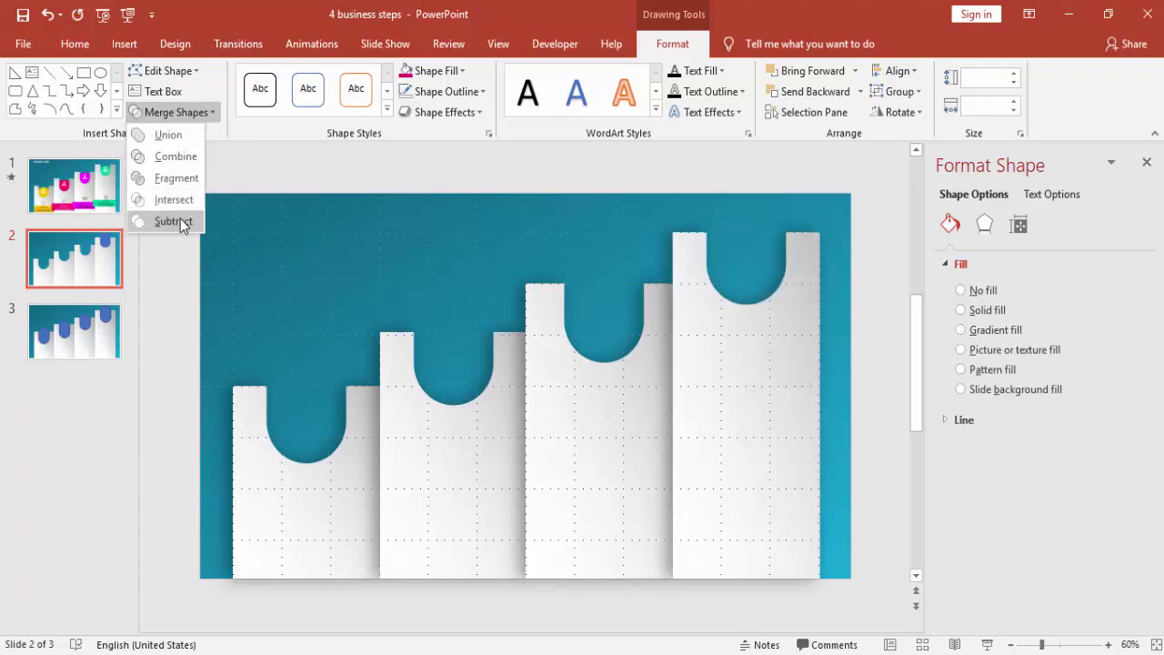
left_click(180, 221)
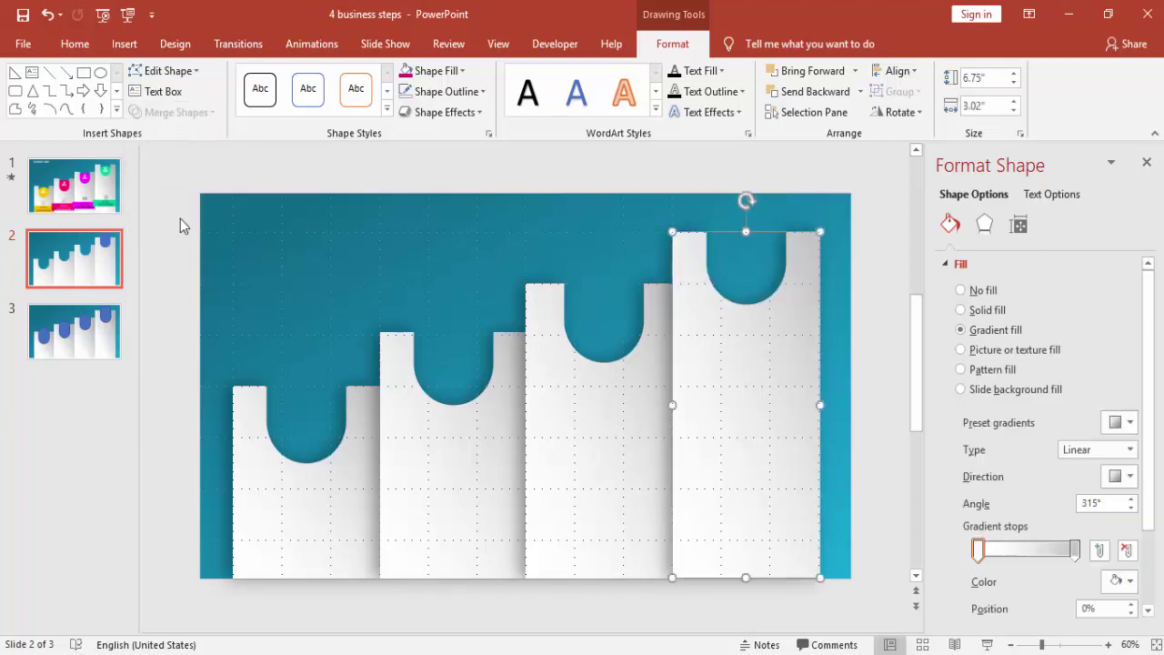
left_click(173, 276)
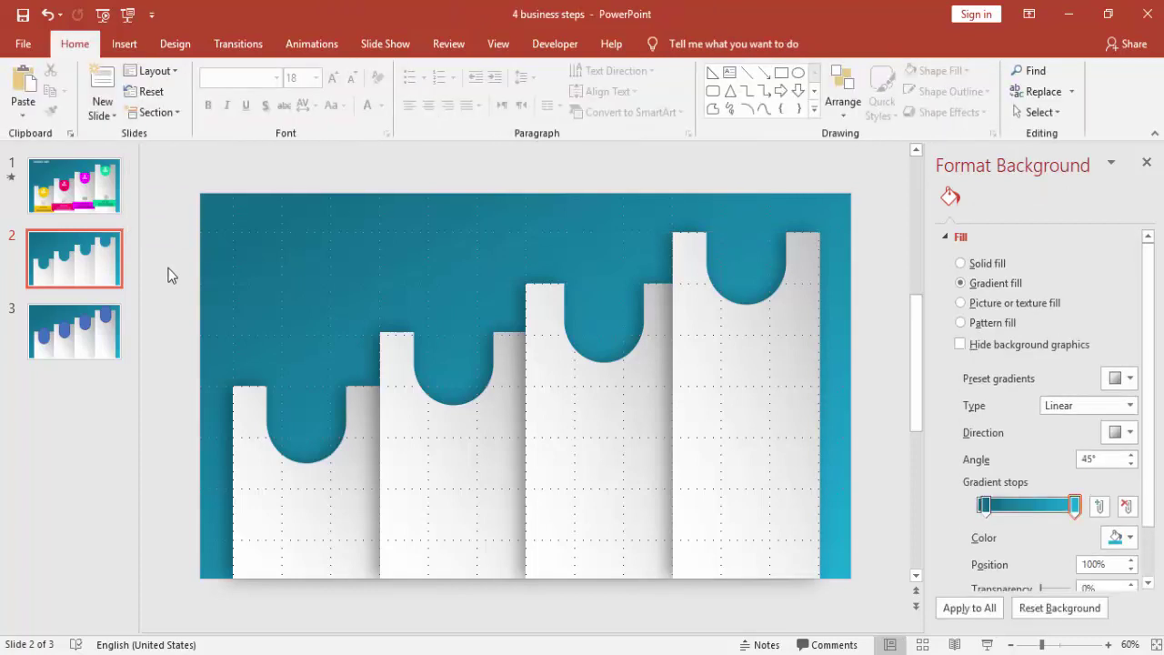
- Add a 2.4 × 1.93 in yellow, outline-free oval over the first step's notch
left_click(125, 44)
left_click(310, 96)
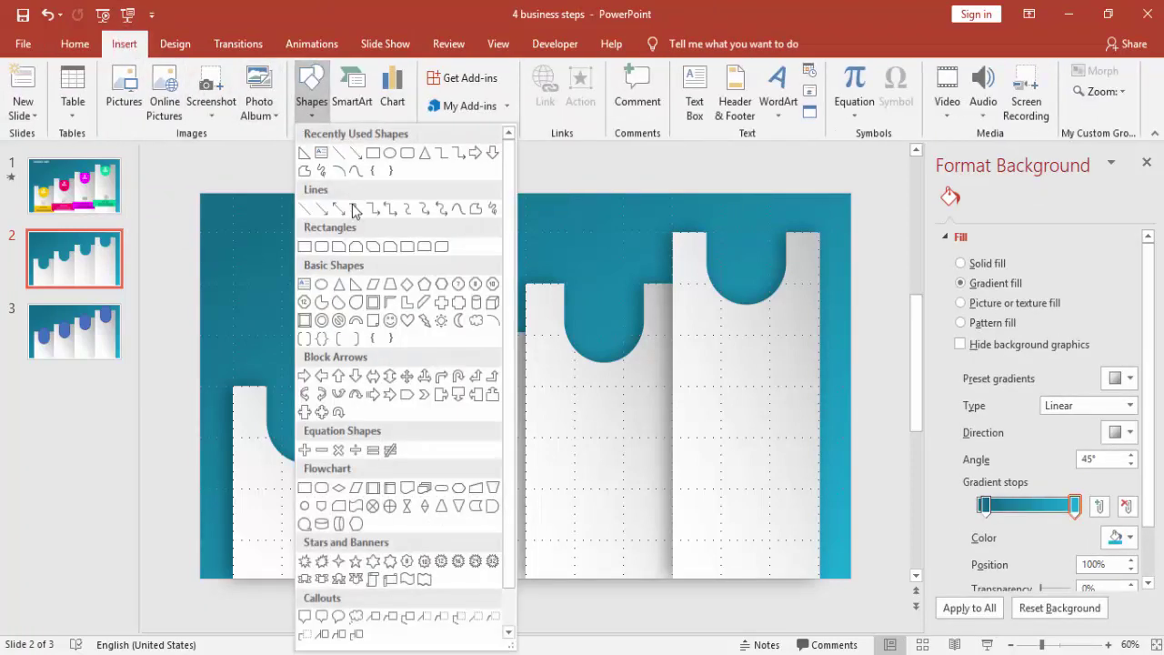
left_click(324, 247)
mouse_move(285, 291)
left_mouse_down()
mouse_move(315, 346)
mouse_move(369, 395)
left_mouse_up()
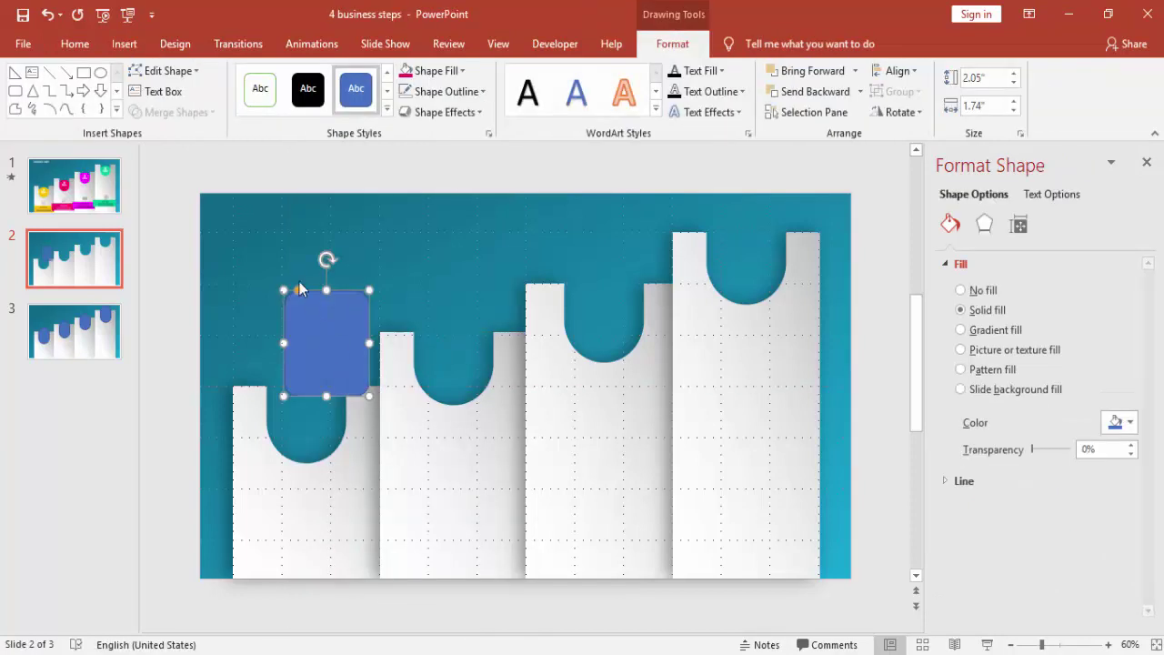
left_click_drag(298, 291, 329, 291)
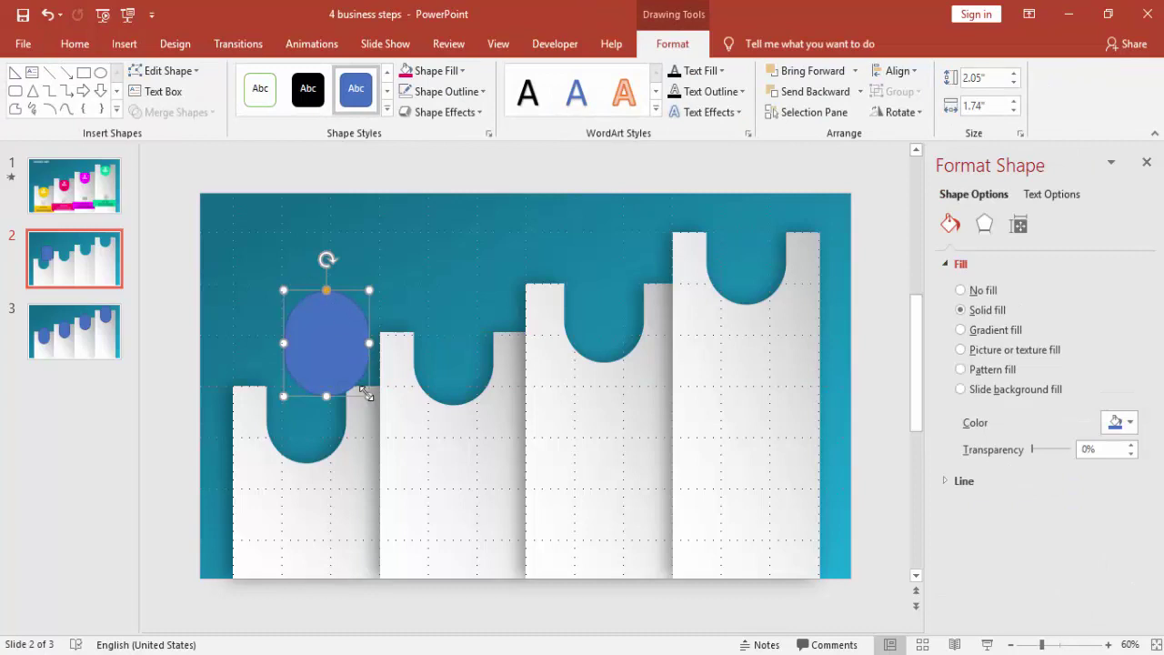
left_click_drag(369, 397, 308, 464)
left_click(483, 92)
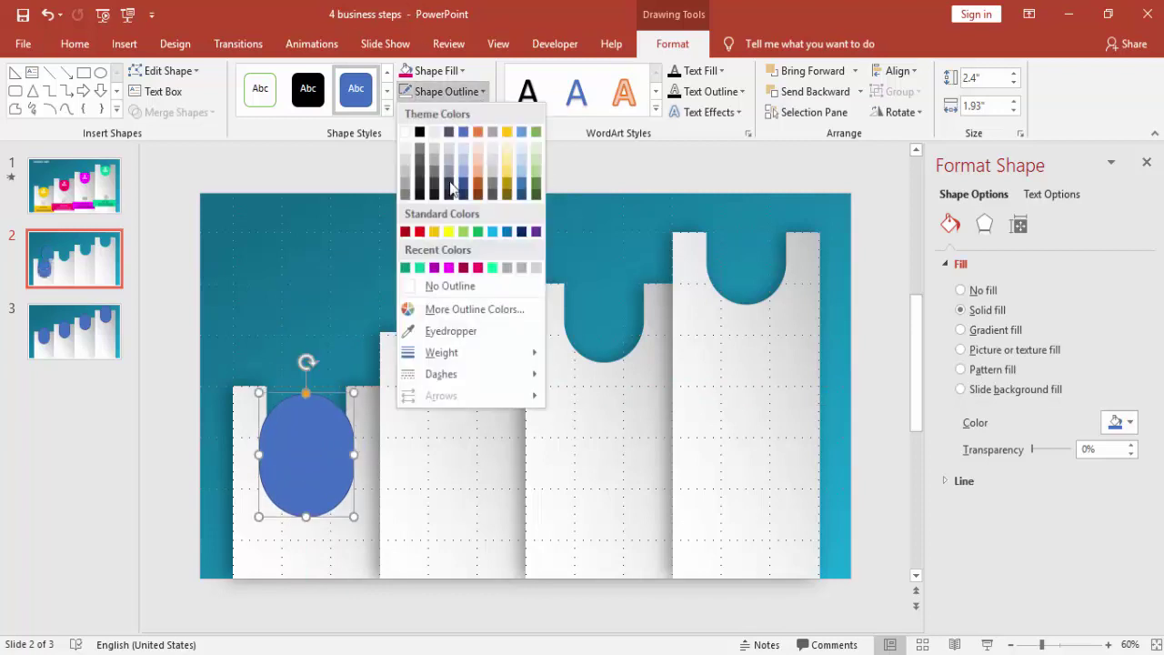
left_click(447, 284)
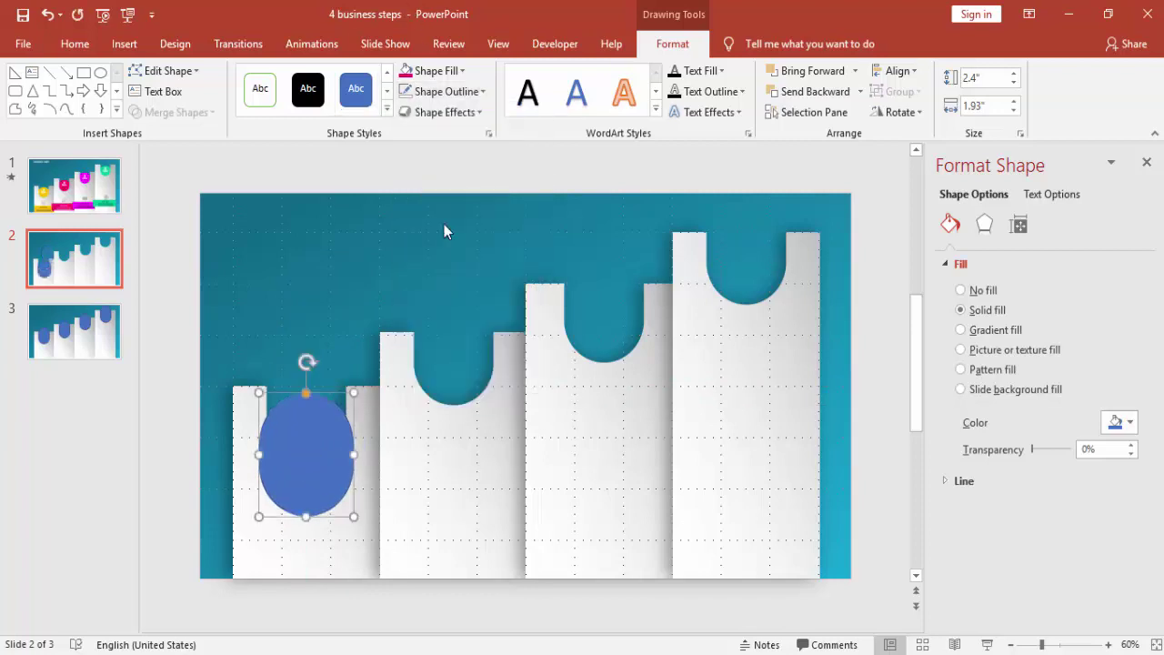
left_click(444, 73)
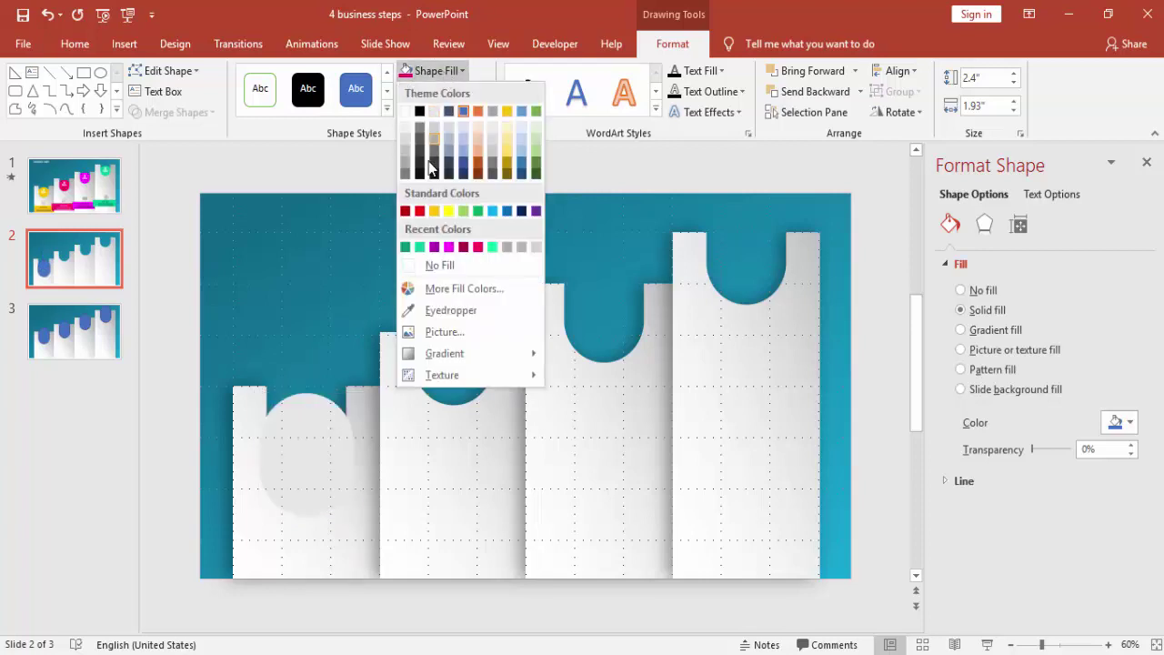
left_click(434, 212)
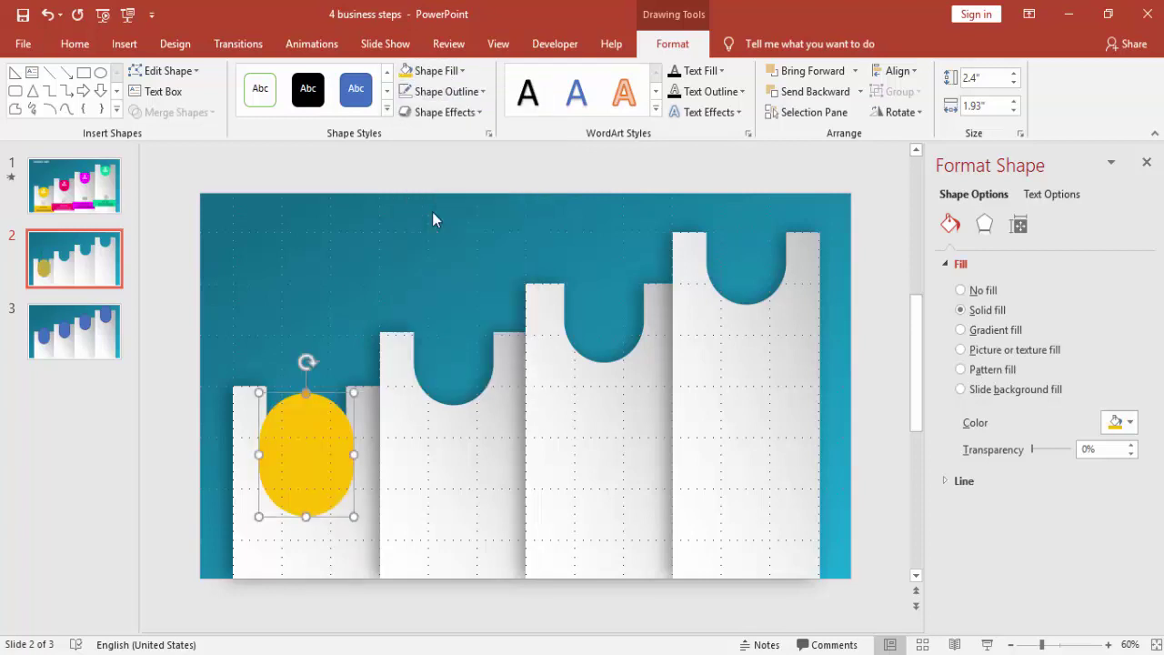
left_click(174, 201)
- Insert a text box at the slide's top-left and type the 01 OPTION label
left_click(125, 44)
left_click(694, 91)
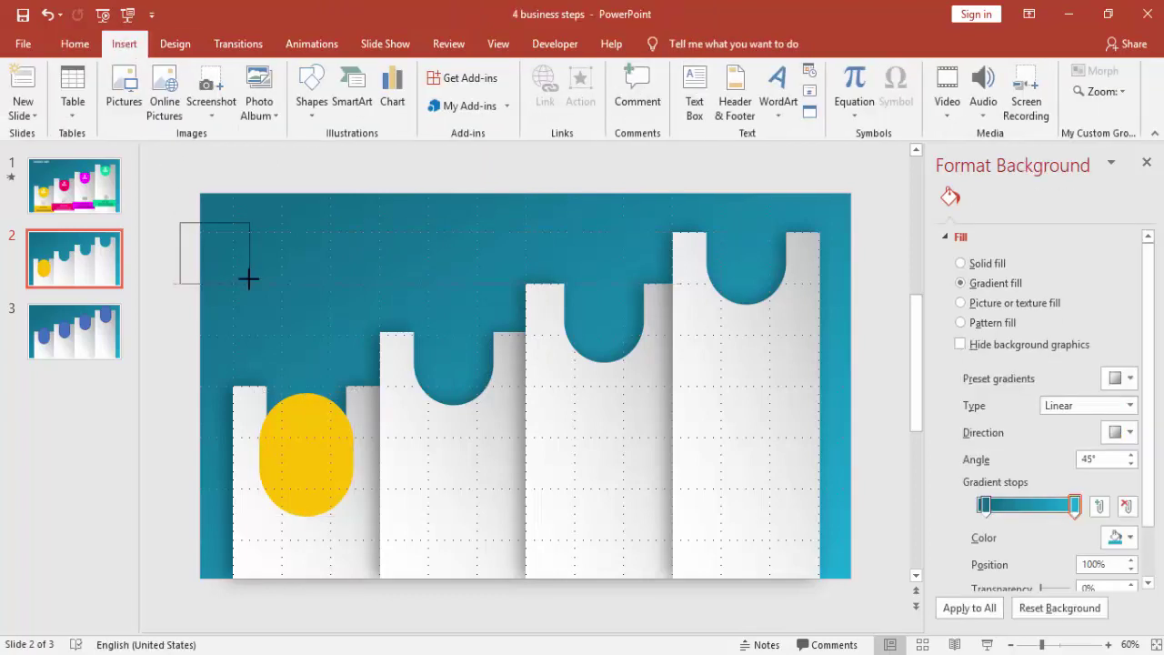
left_click_drag(179, 221, 249, 282)
type("01")
key("Return")
type("0")
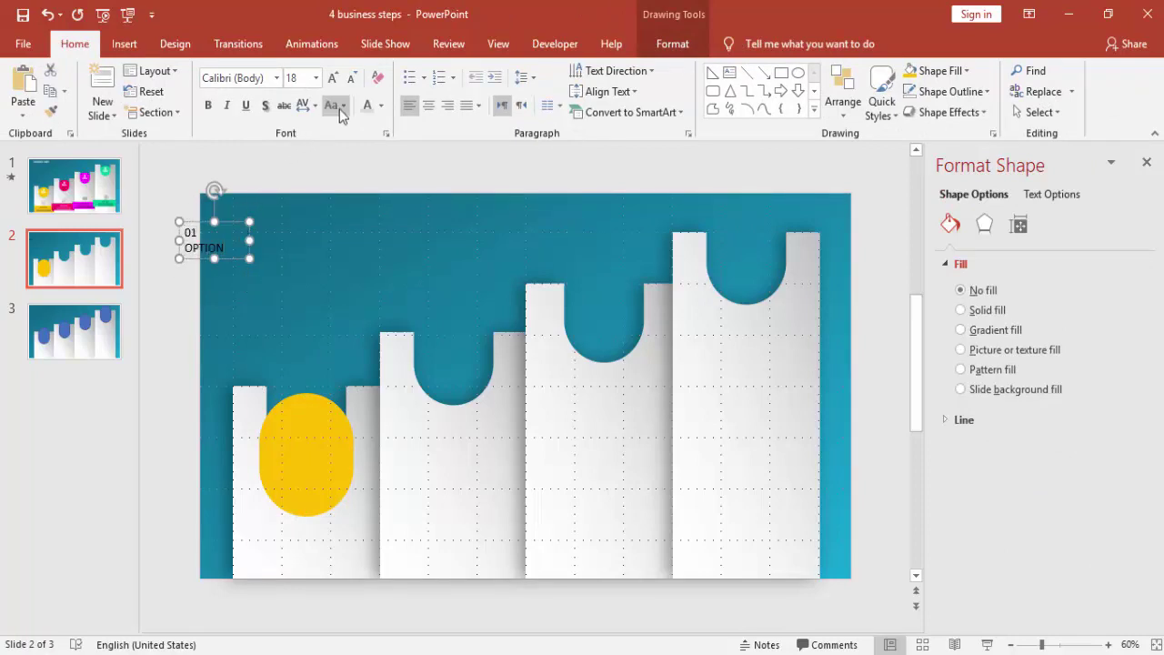
- Make the label white, centred Oswald text and place it over the yellow oval
left_click(380, 106)
left_click(368, 147)
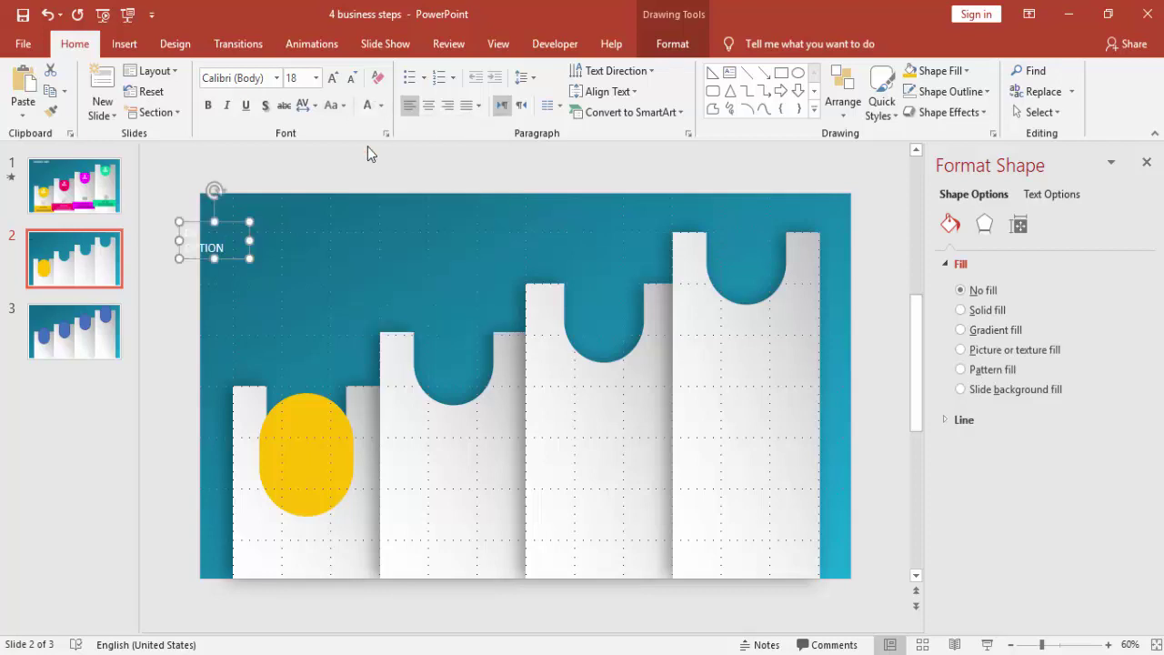
left_click_drag(229, 226, 331, 389)
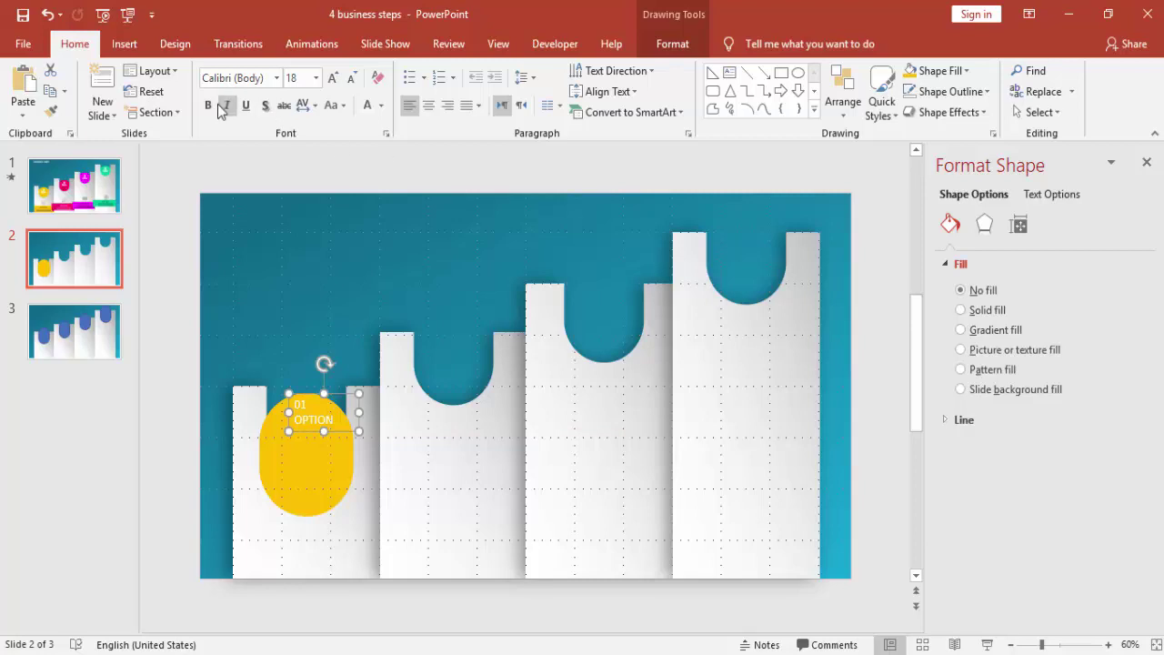
left_click(257, 77)
type("Oswald")
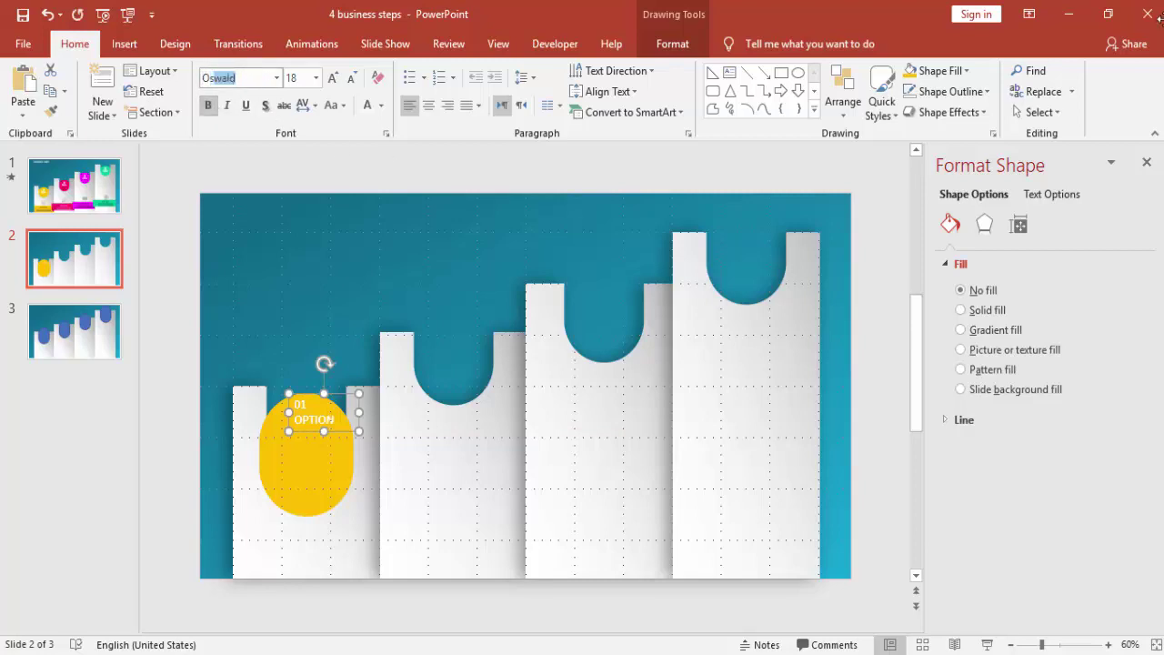
key("Return")
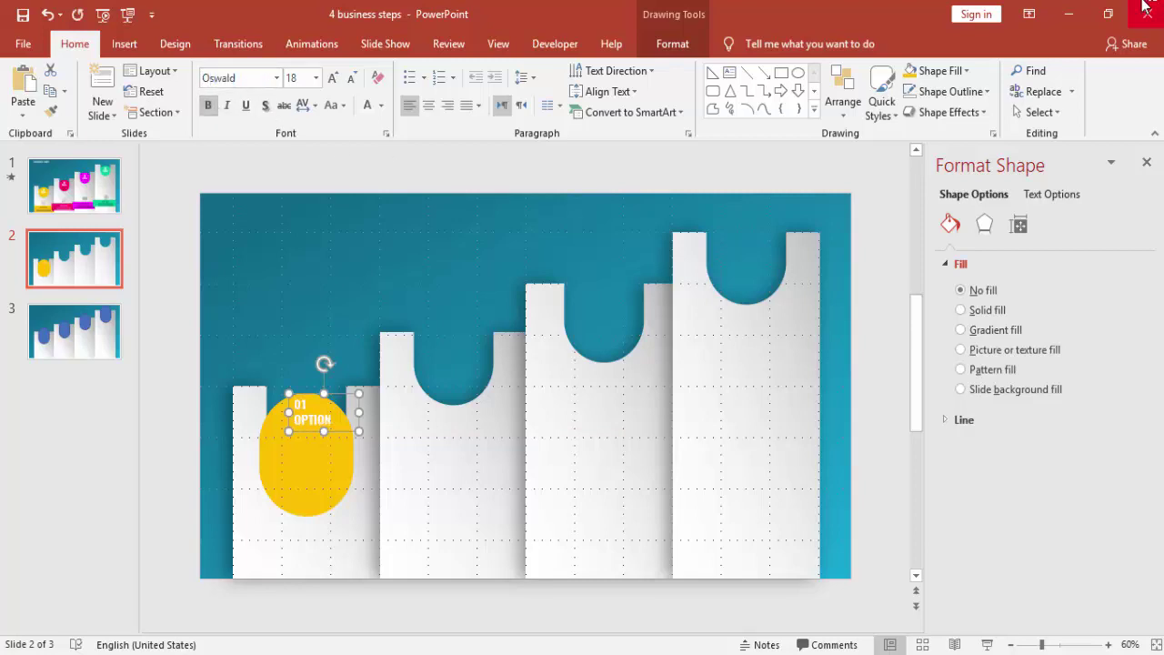
left_click(429, 107)
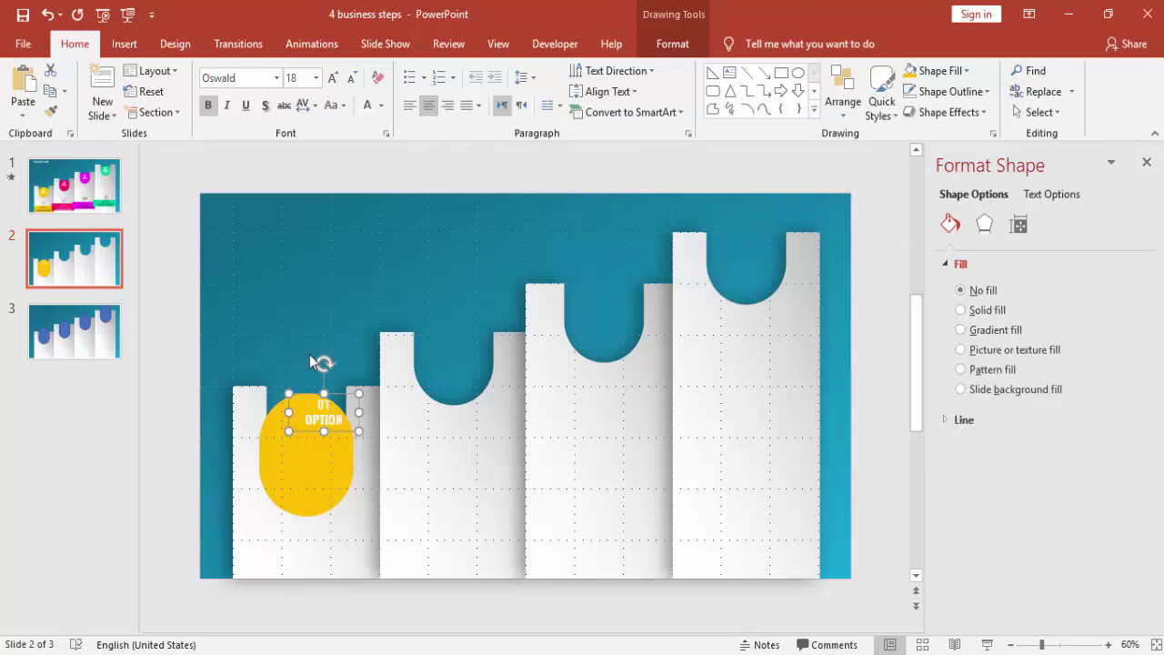
left_click_drag(346, 394, 324, 400)
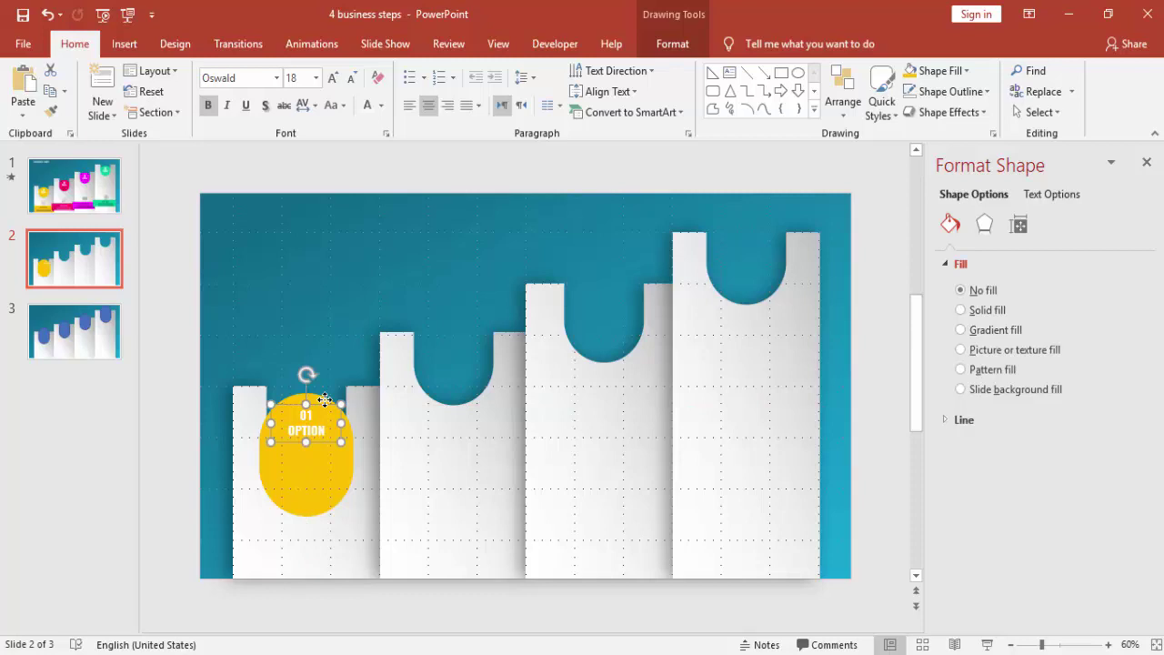
- Give the yellow oval an Offset: Top shadow preset
left_click(330, 464)
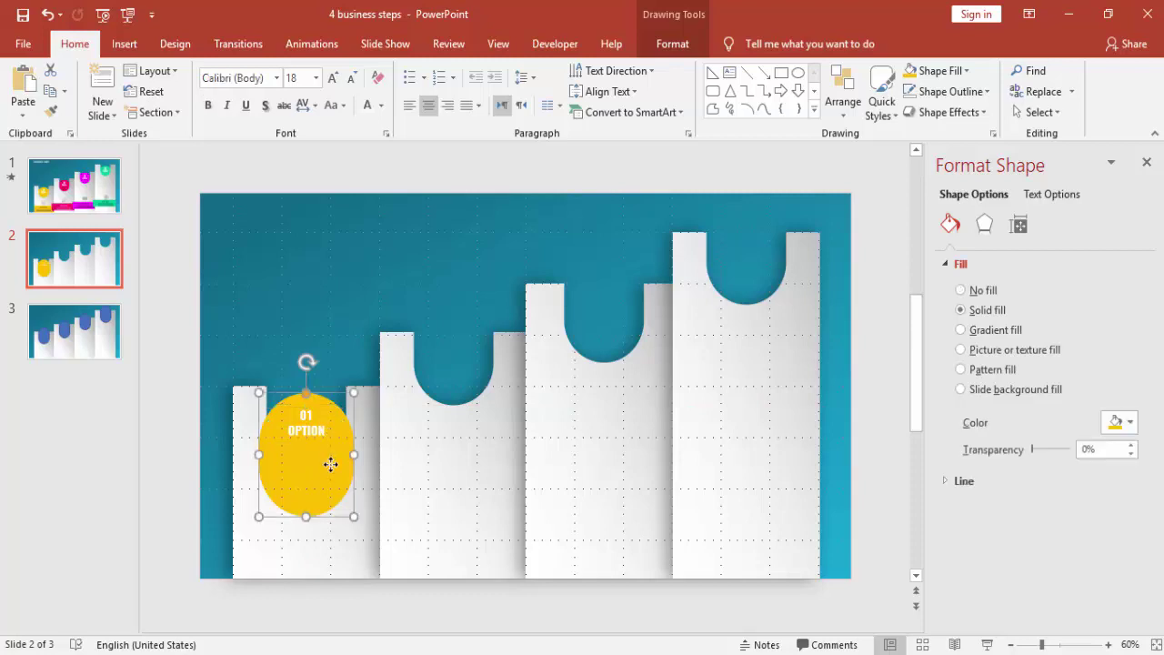
left_click(986, 225)
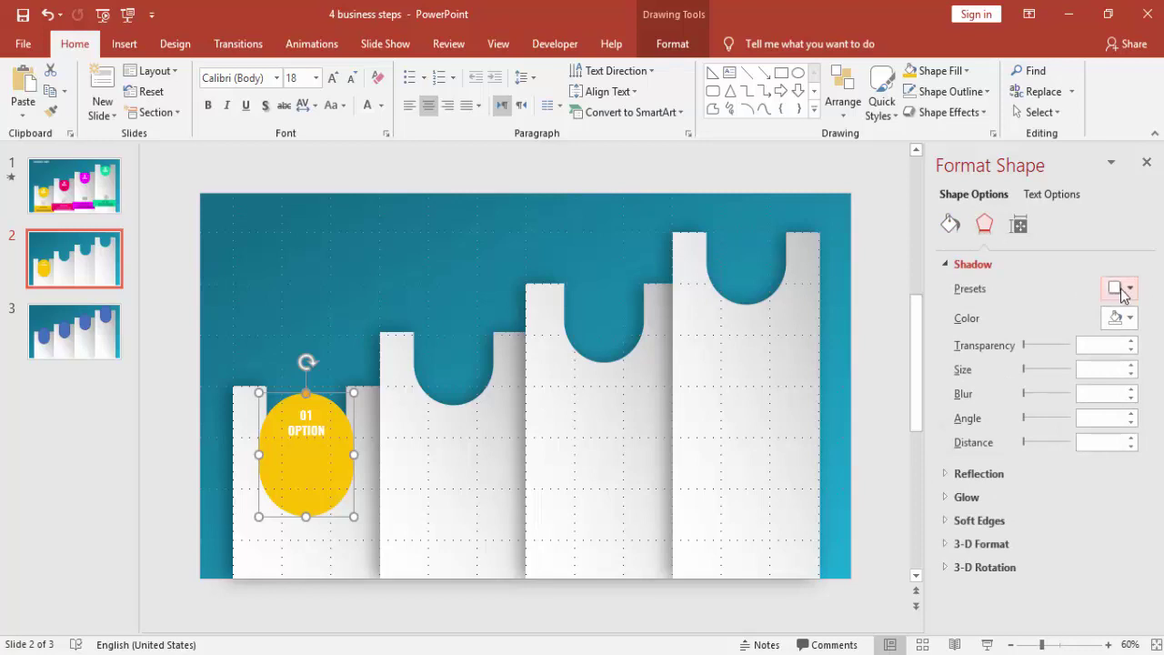
left_click(1127, 290)
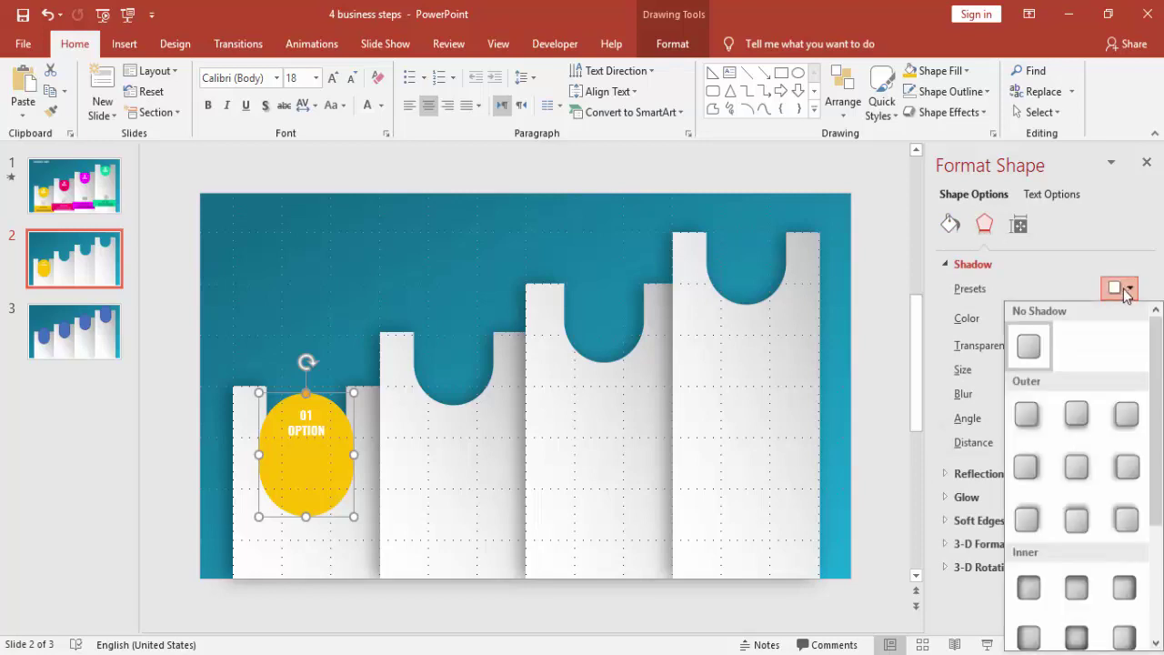
left_click(1077, 518)
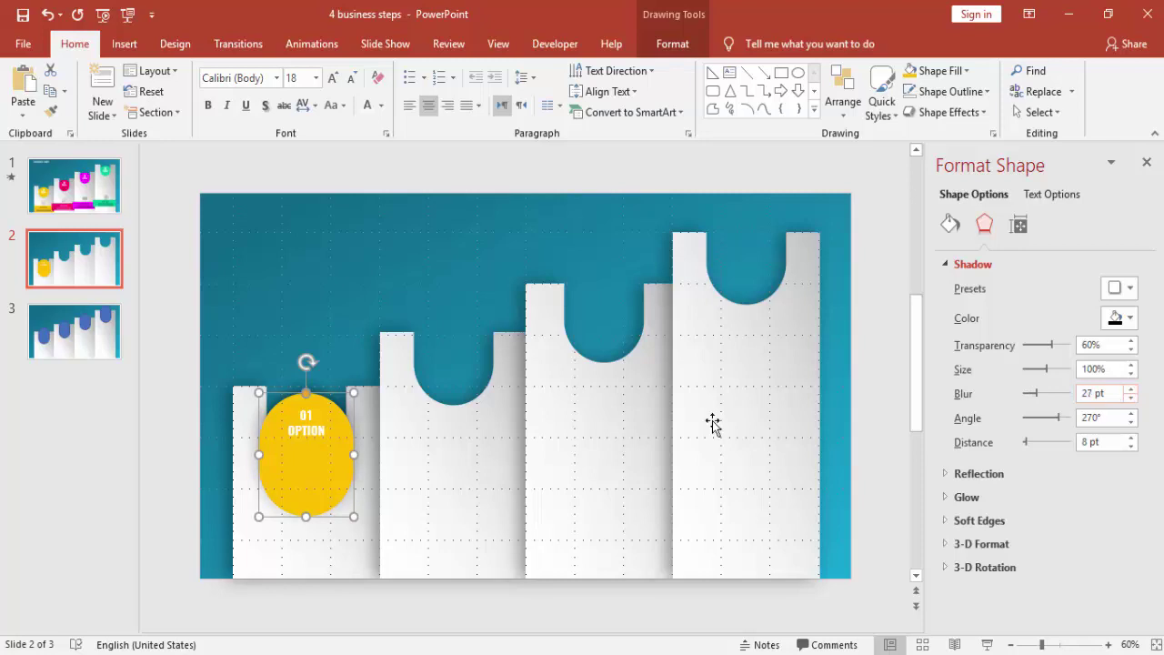
- Enlarge the 01 OPTION label to 20 pt and reposition it near the oval's top
left_click(190, 367)
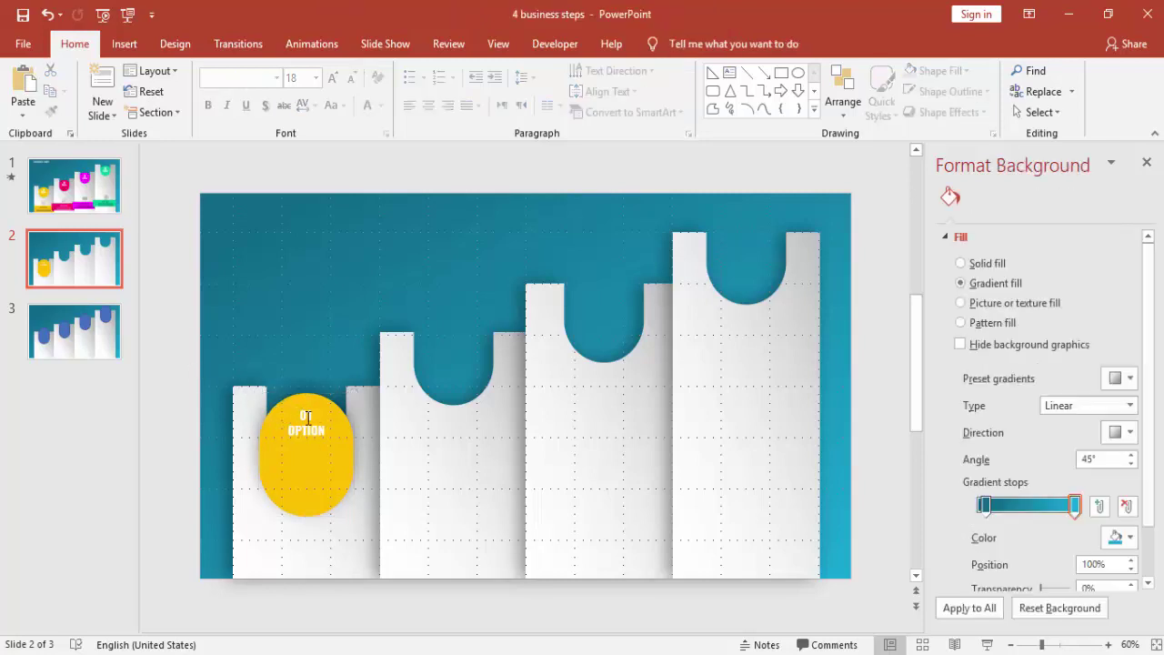
left_click(307, 414)
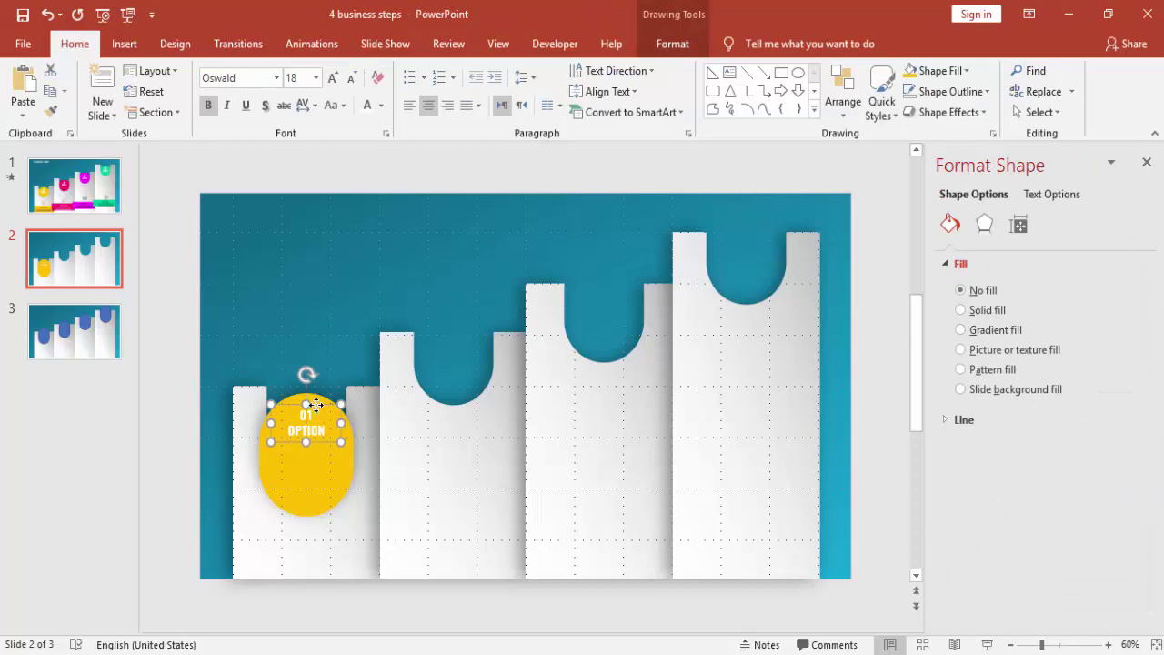
left_click(333, 77)
left_click_drag(314, 389, 323, 405)
- Group the 01 OPTION label with the yellow oval
left_click(339, 487, "shift")
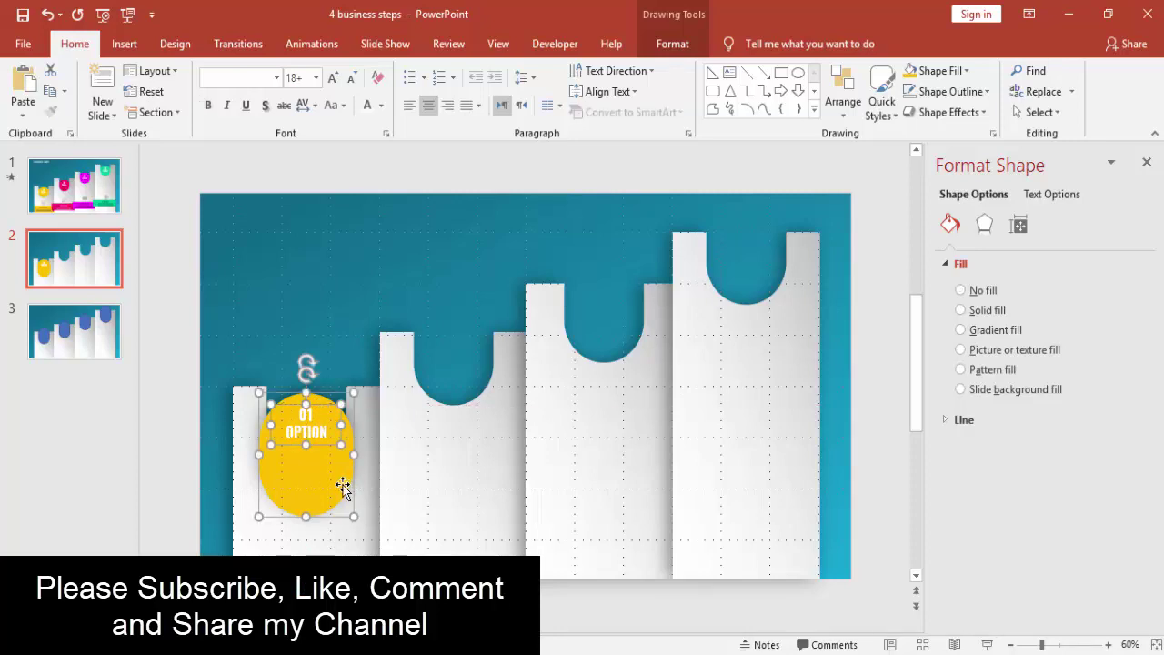
right_click(339, 486)
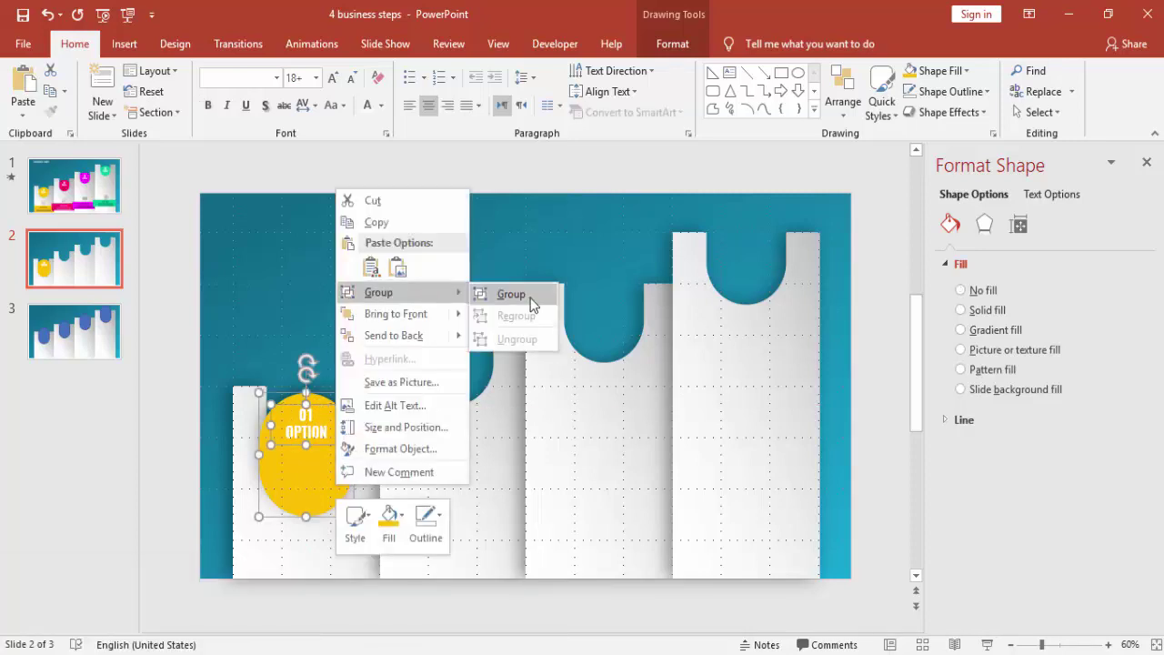
left_click(533, 304)
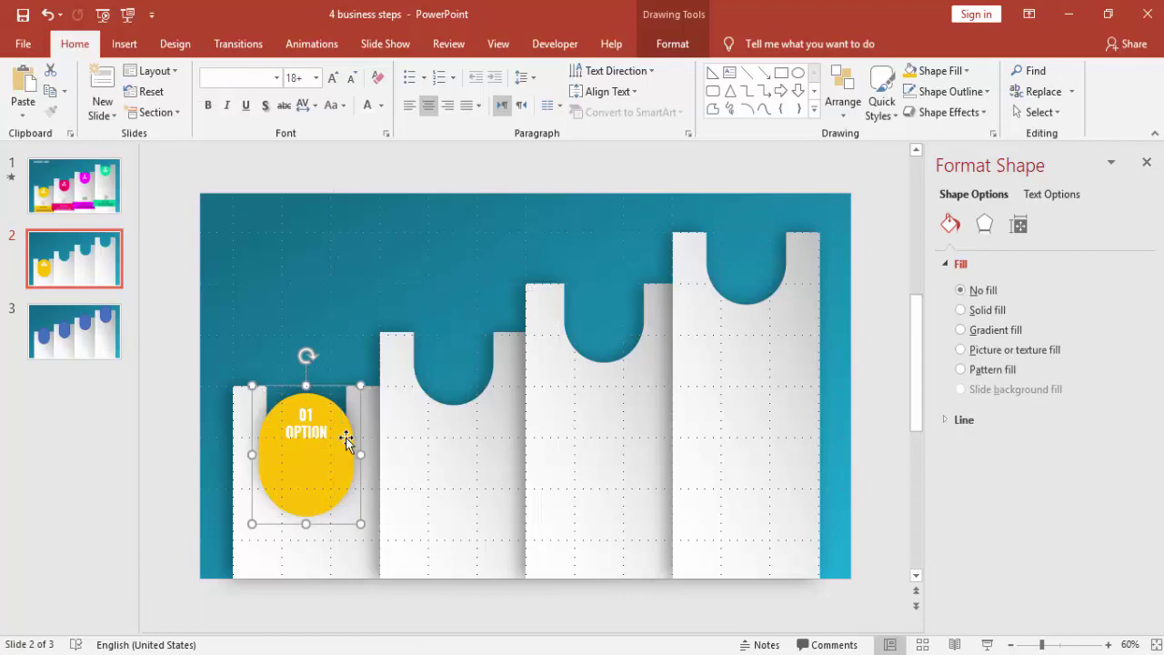
- Duplicate the badge onto the second, third and fourth step notches
key("ctrl+d")
left_click_drag(327, 480, 466, 421)
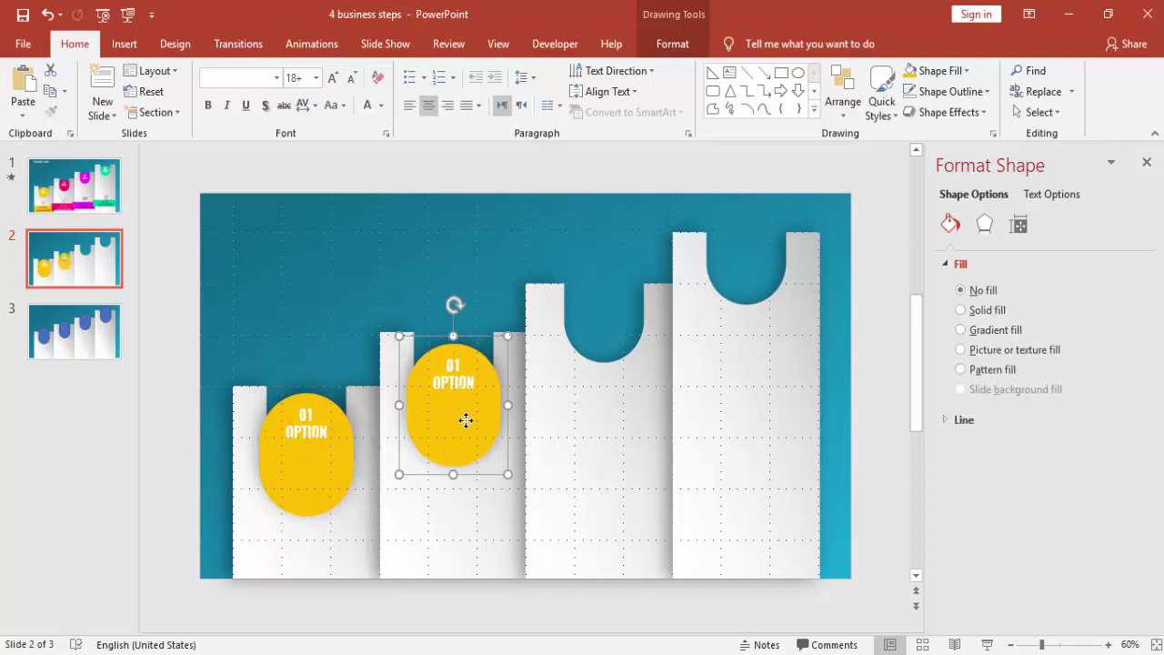
key("ctrl+d")
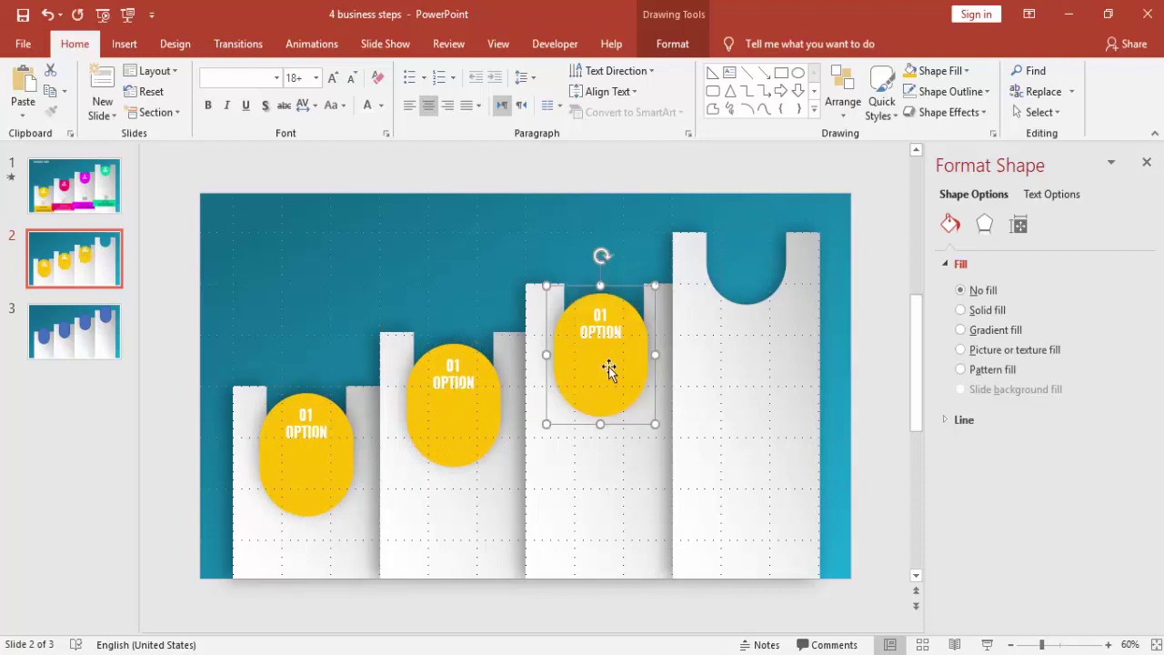
key("ctrl+d")
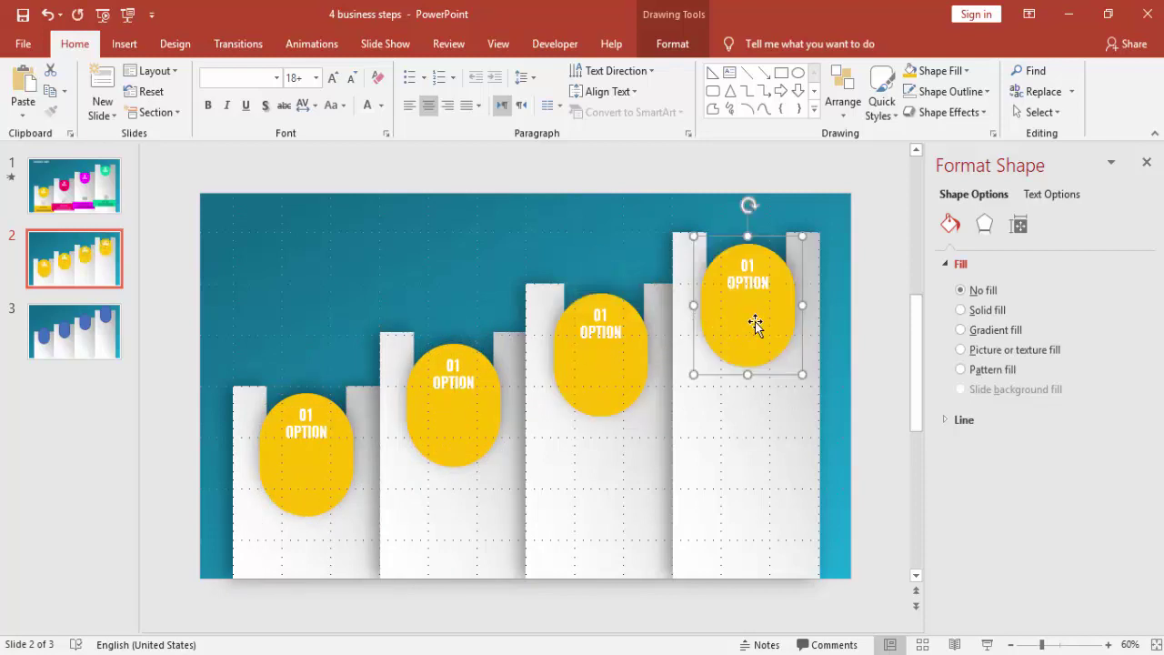
left_click_drag(759, 326, 754, 324)
- Fill the second, third and fourth ovals crimson, magenta and green from Recent Colors
left_click(442, 447)
left_click(452, 434)
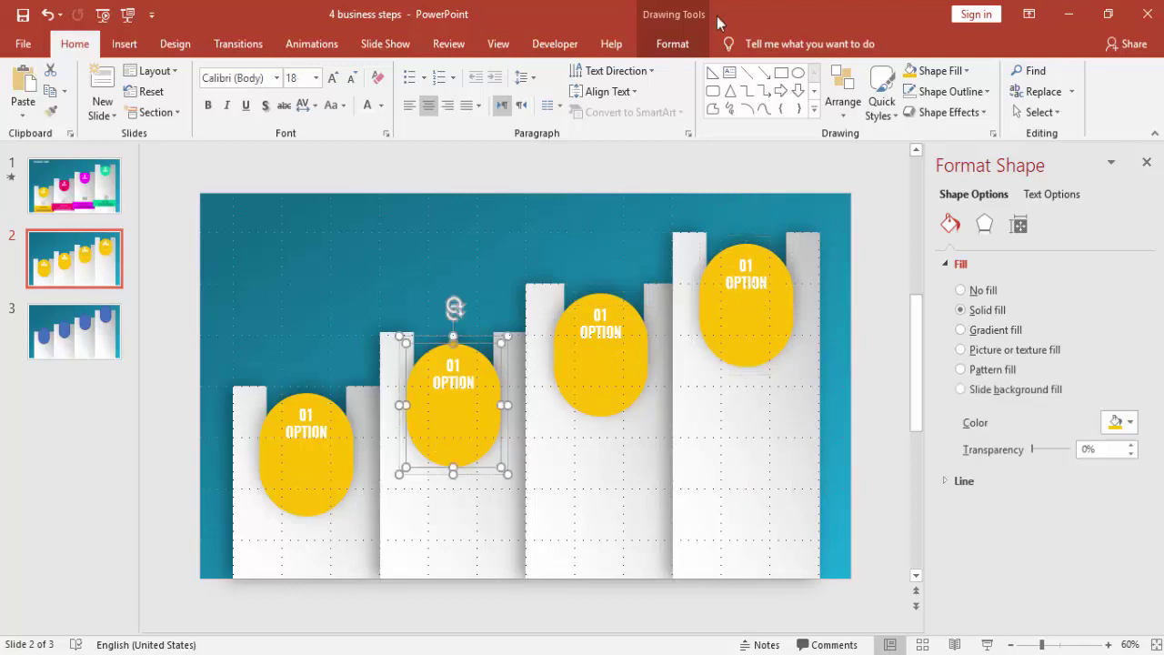
left_click(672, 42)
left_click(435, 71)
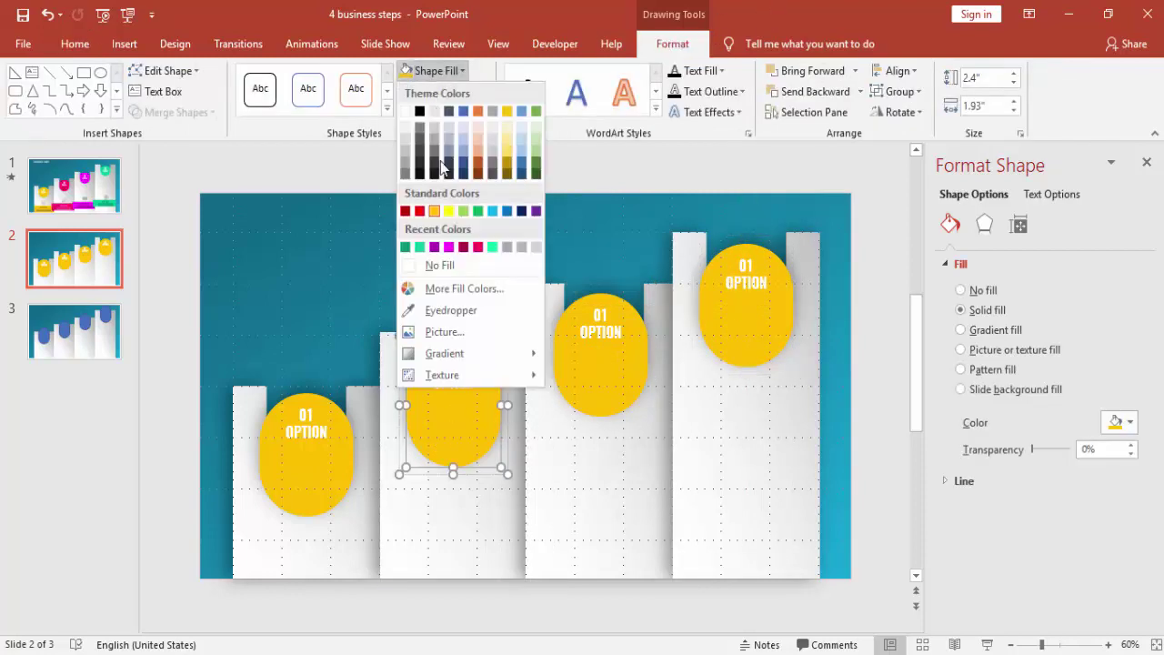
left_click(477, 246)
left_click(619, 362)
left_click(619, 364)
left_click(455, 73)
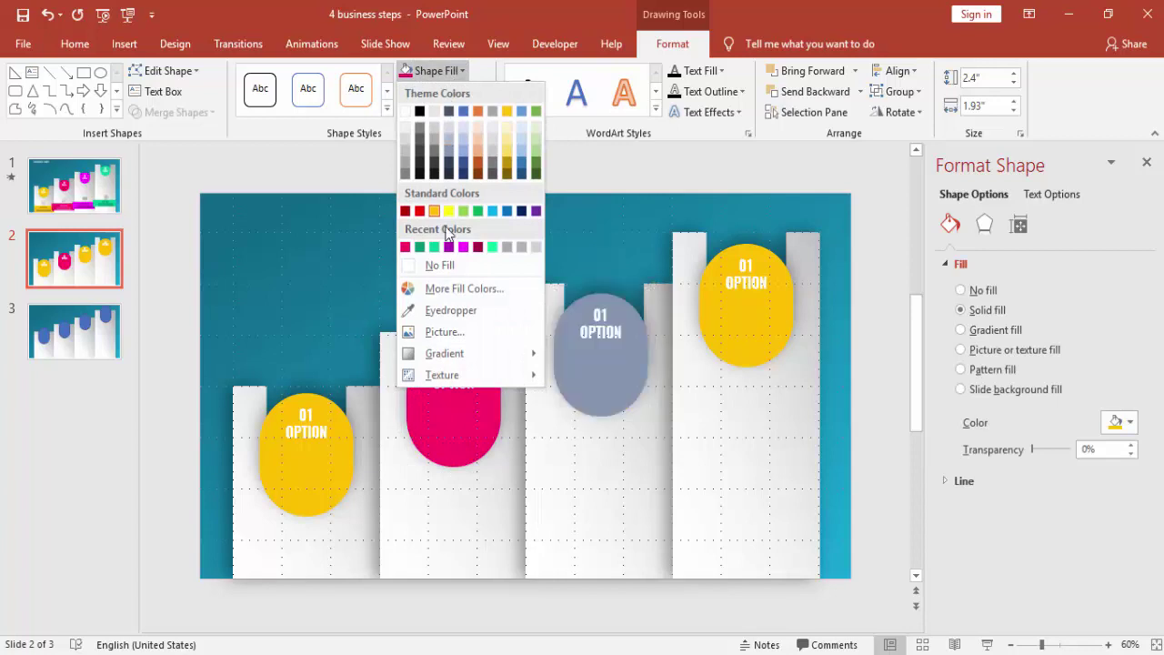
left_click(464, 248)
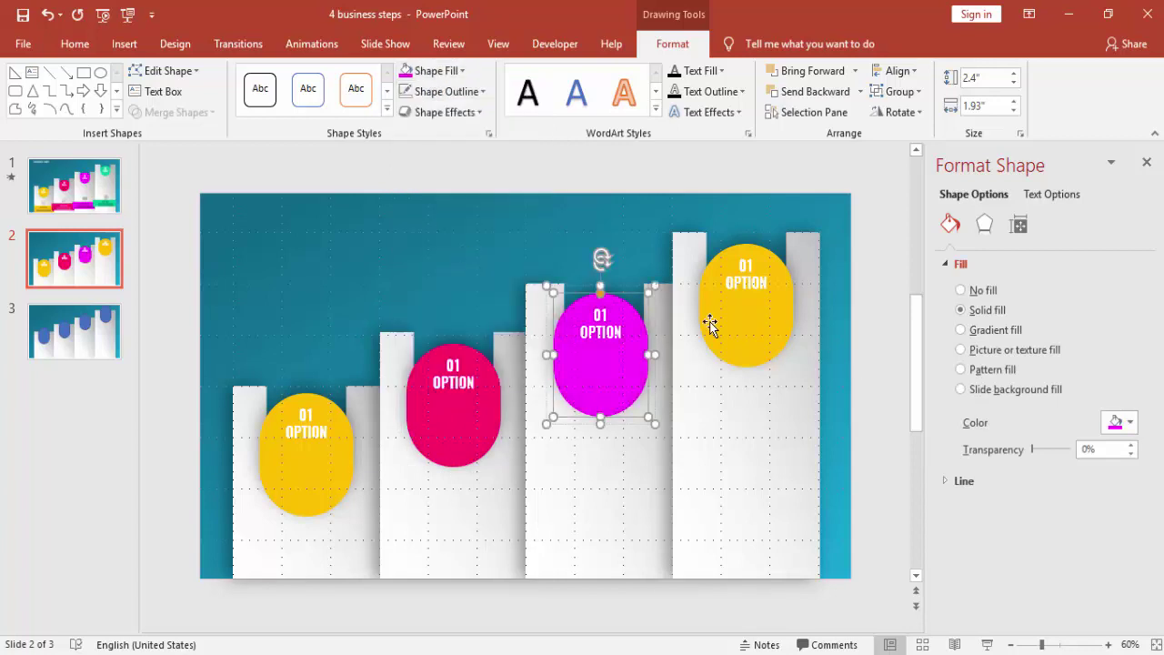
left_click(744, 325)
left_click(743, 325)
left_click(460, 72)
left_click(448, 247)
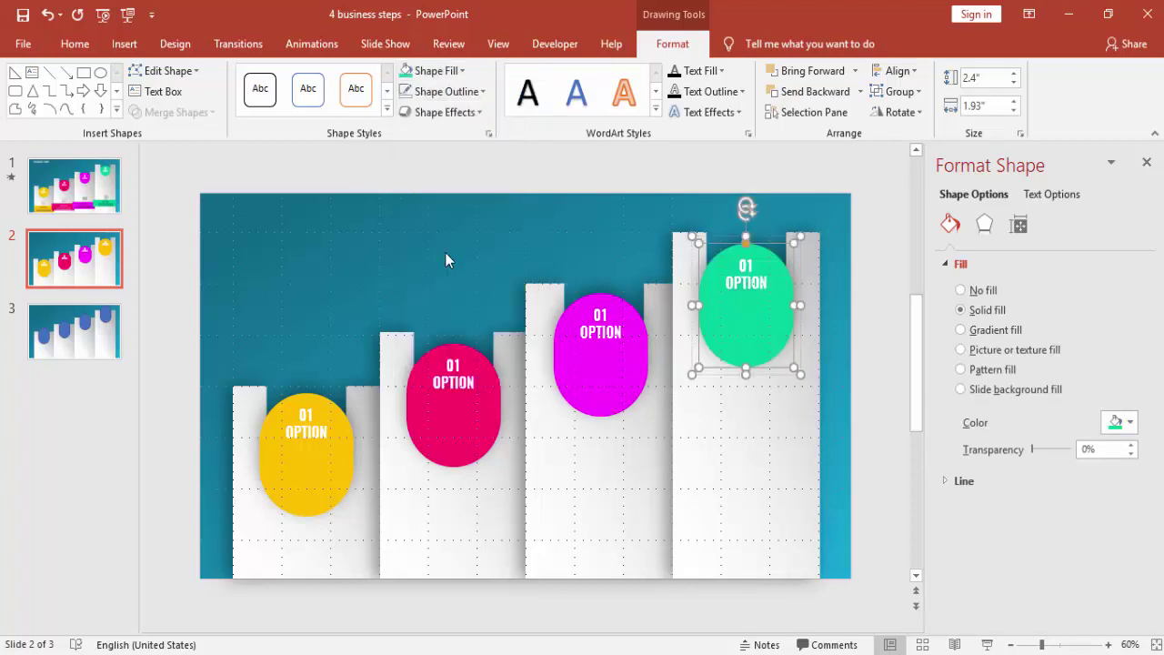
- Edit the copied badges' numbers to 02, 03 and 04
left_click(459, 371)
left_click(460, 371)
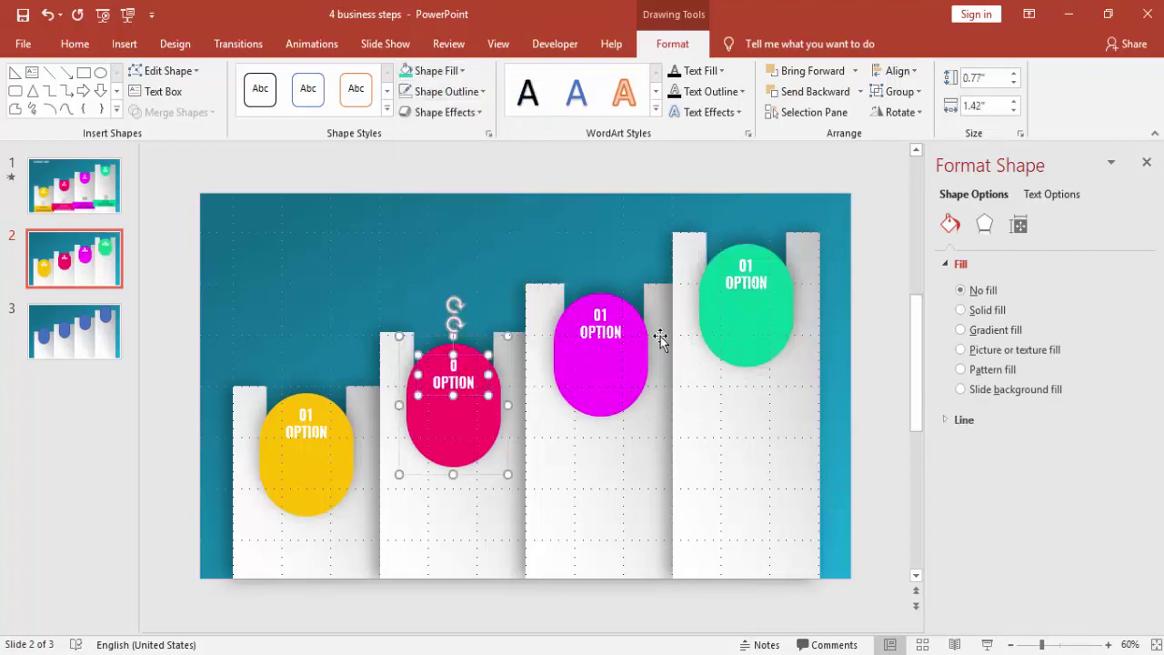
left_click(600, 327)
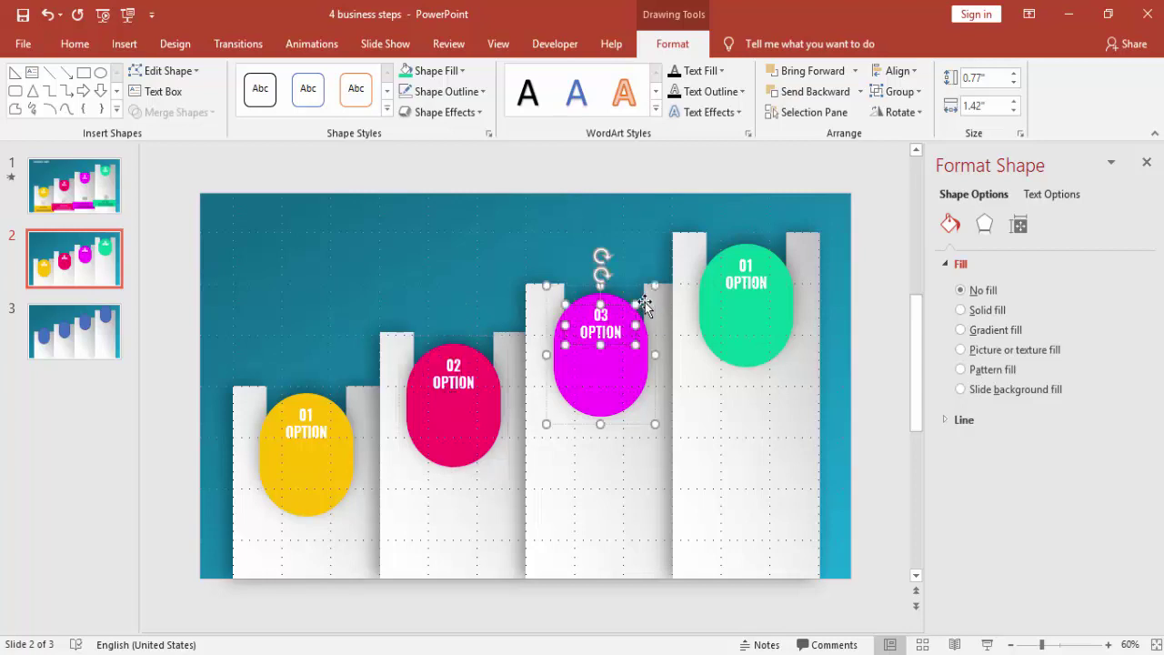
left_click(745, 265)
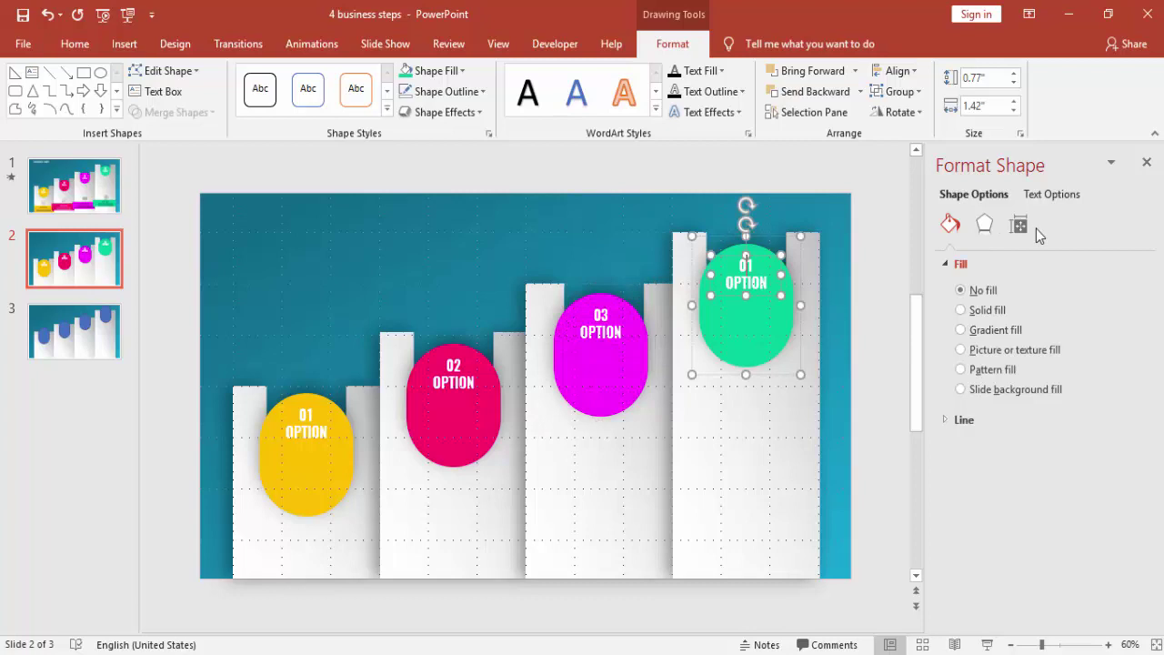
- Finish the 04 label, then send all four ovals to the back behind the white columns
type("4")
left_click(333, 462)
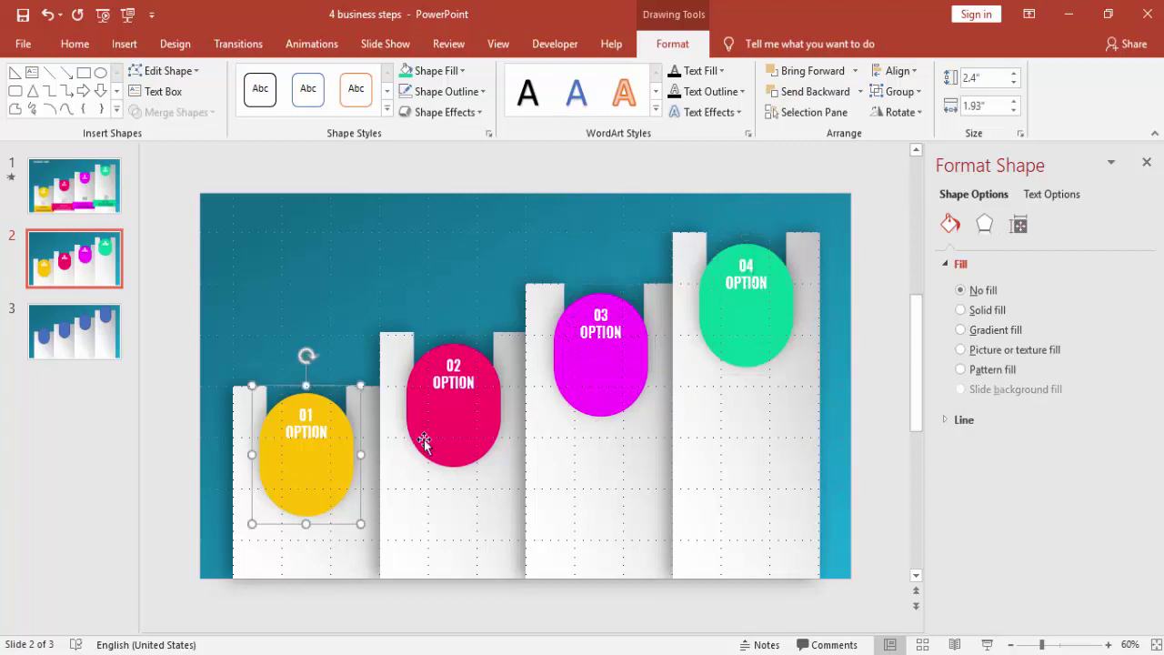
left_click(475, 417, "shift")
left_click(637, 359, "shift")
left_click(771, 318, "shift")
left_click(859, 92)
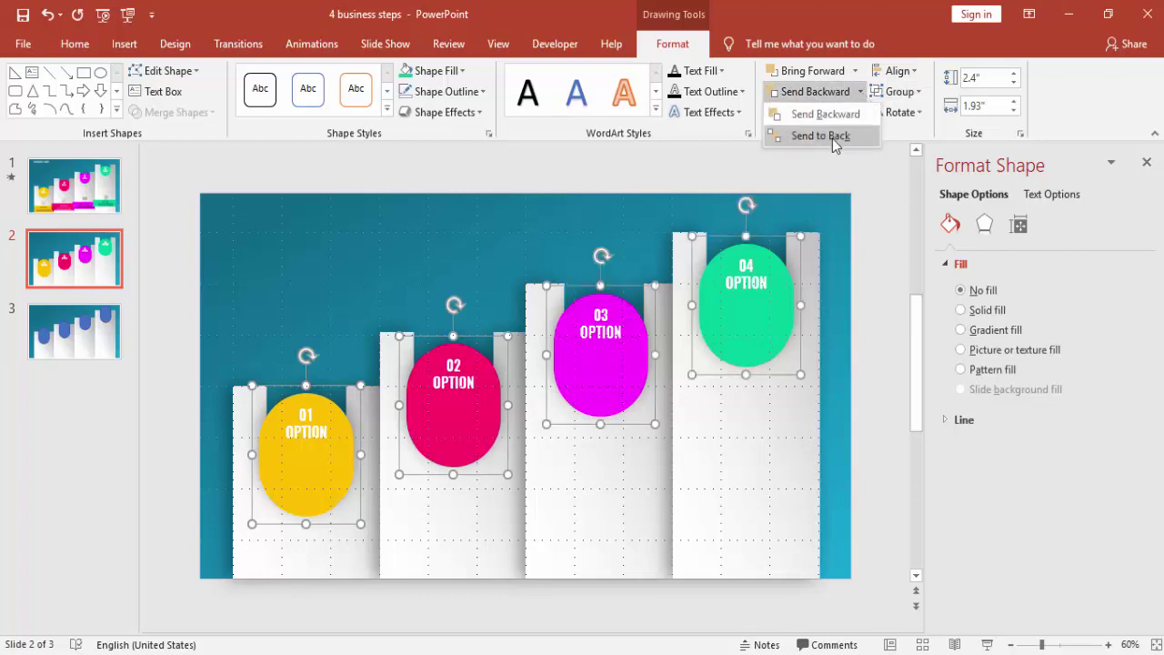
left_click(831, 137)
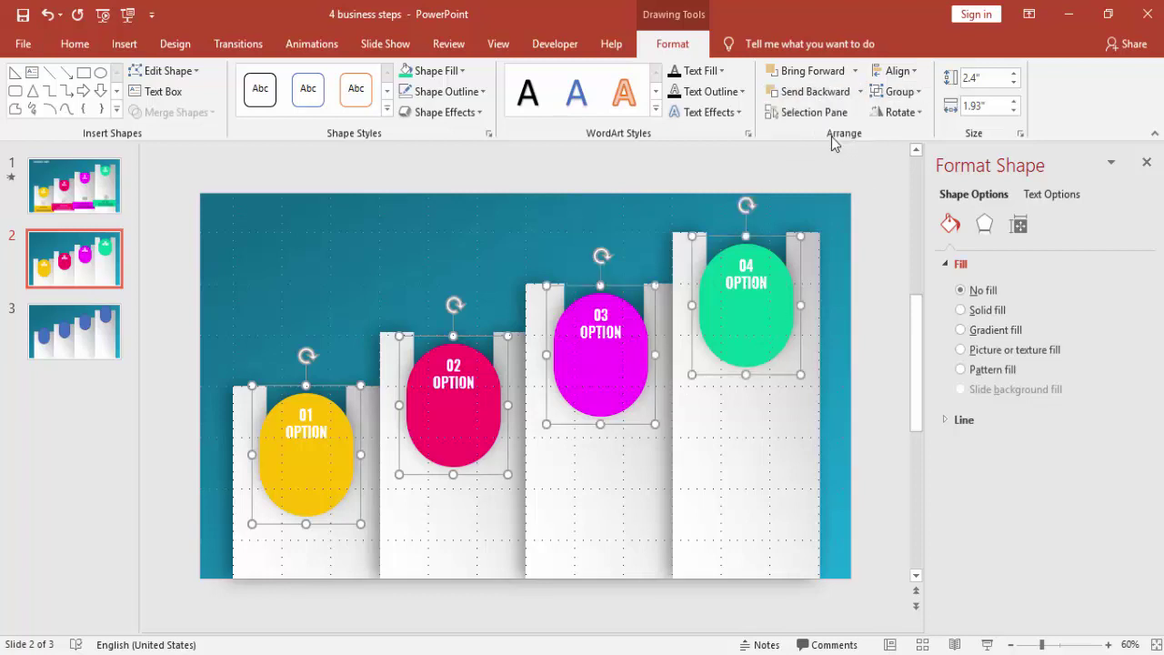
left_click(860, 258)
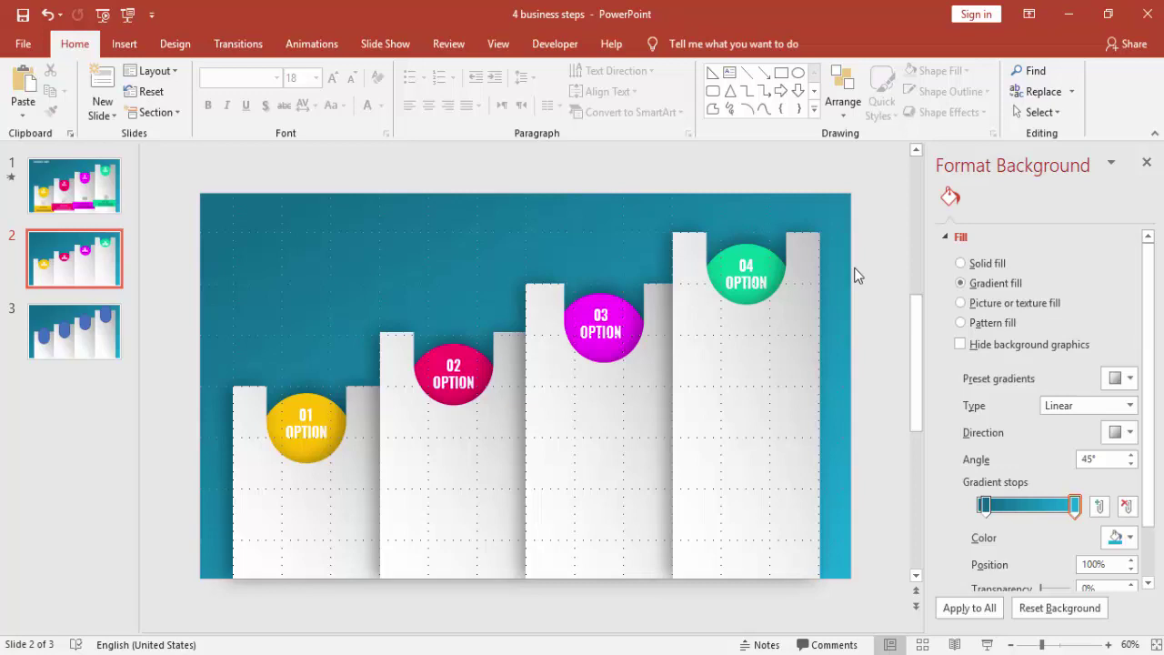
- Draw an outline-free gold-yellow rectangle bar across the first column's bottom
left_click(125, 45)
left_click(312, 96)
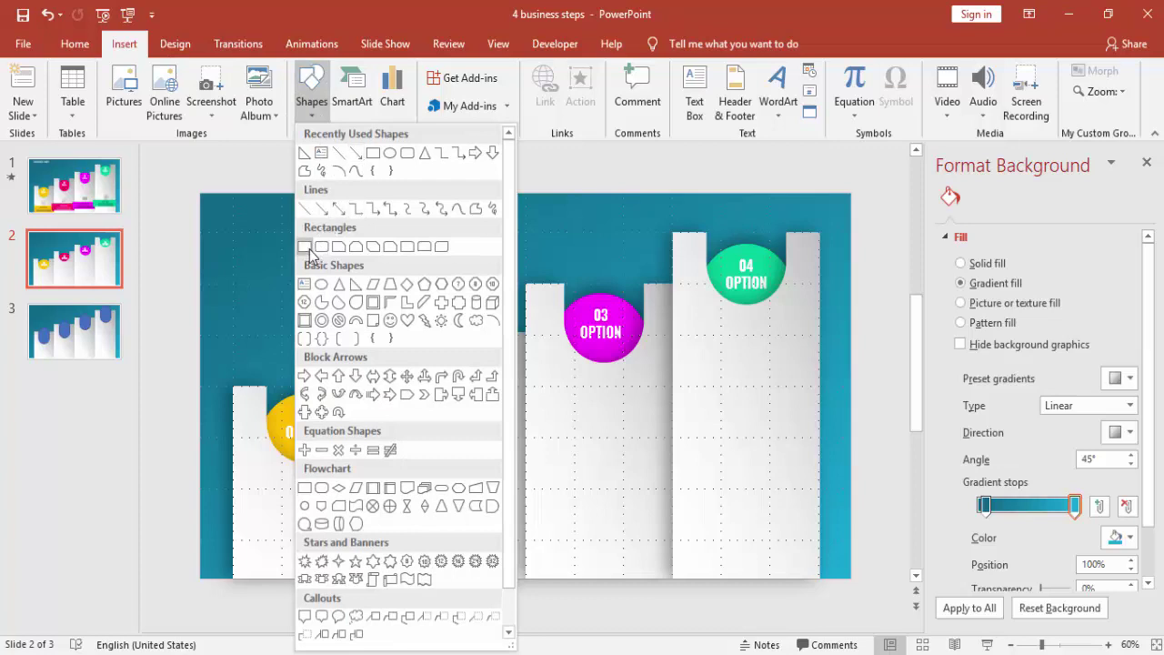
key("Escape")
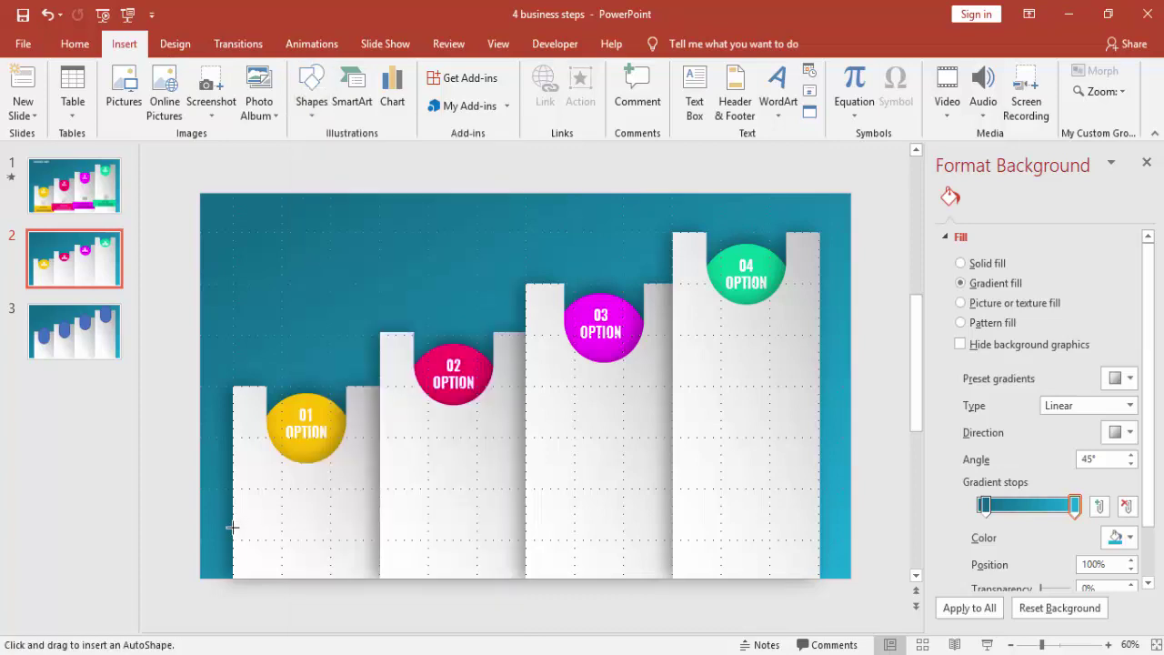
left_click_drag(305, 571, 383, 577)
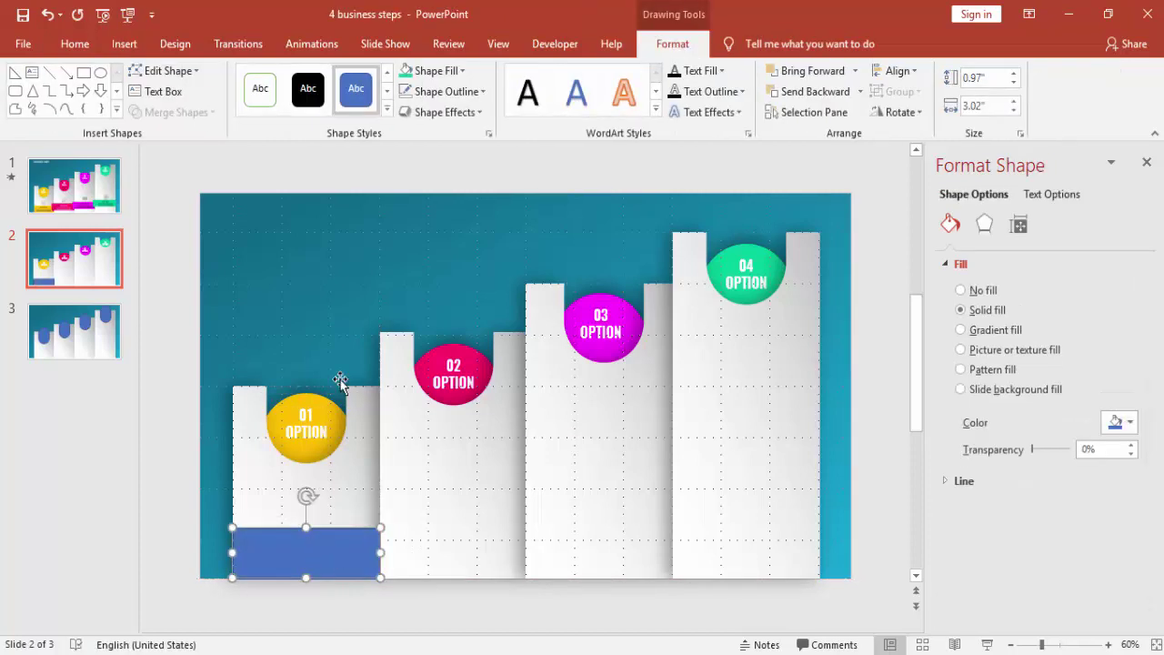
left_click(459, 94)
left_click(465, 284)
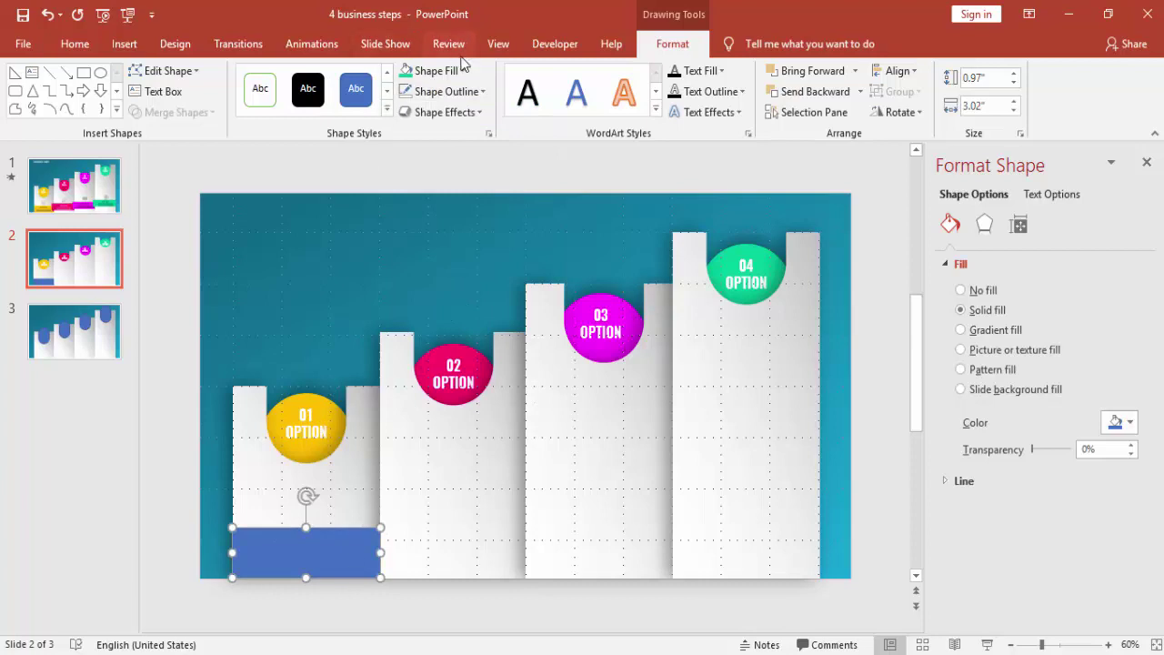
left_click(435, 71)
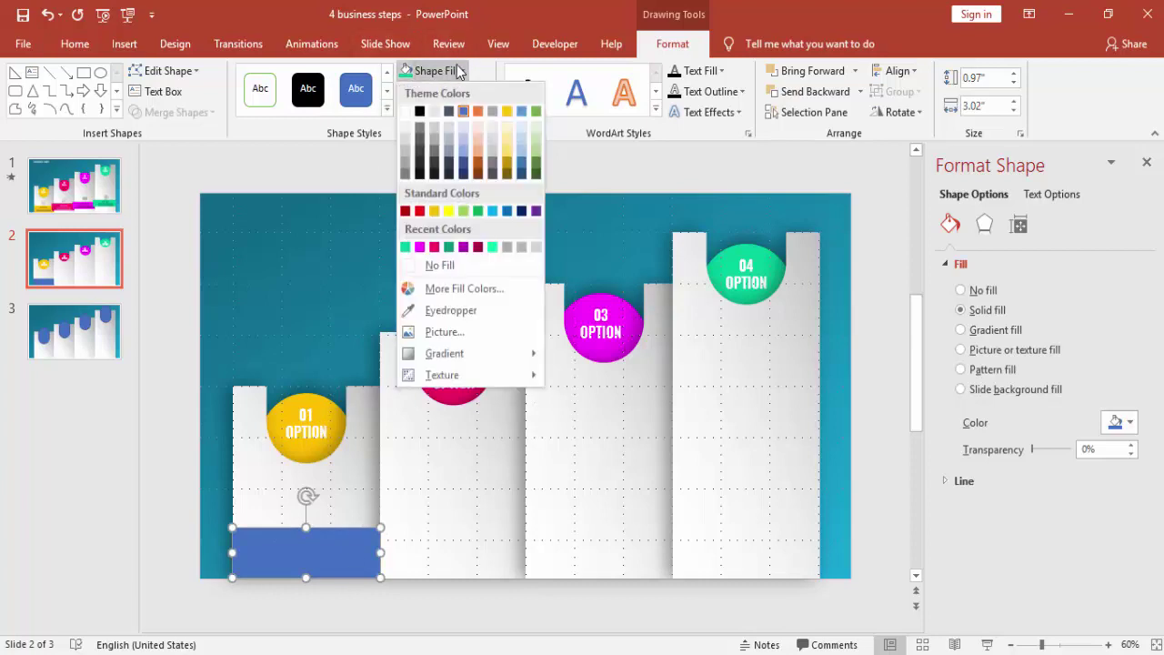
left_click(433, 210)
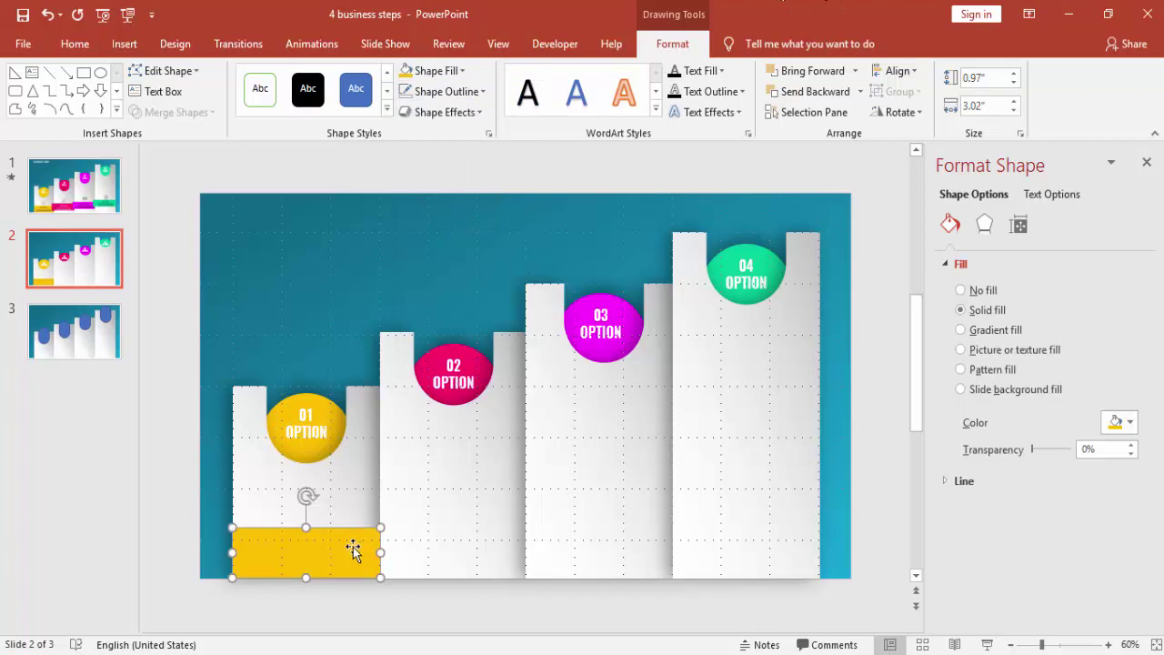
- Copy the bar progressively higher onto columns two to four, filled crimson, magenta and green
left_click_drag(348, 548, 489, 536)
left_click(453, 71)
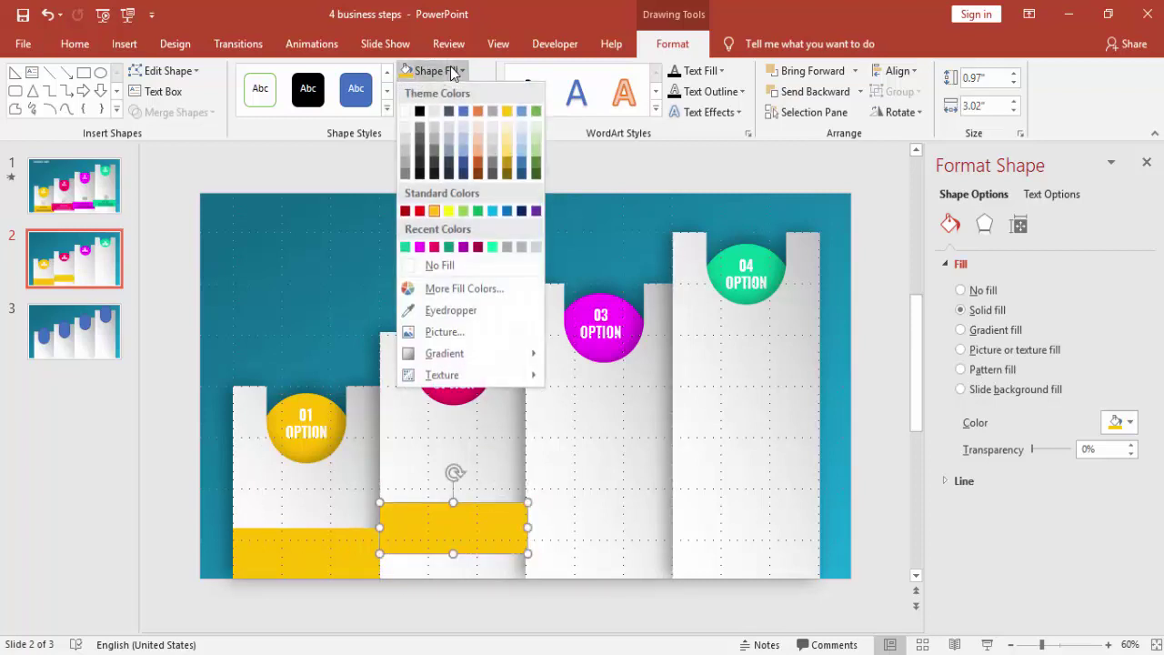
left_click(434, 247)
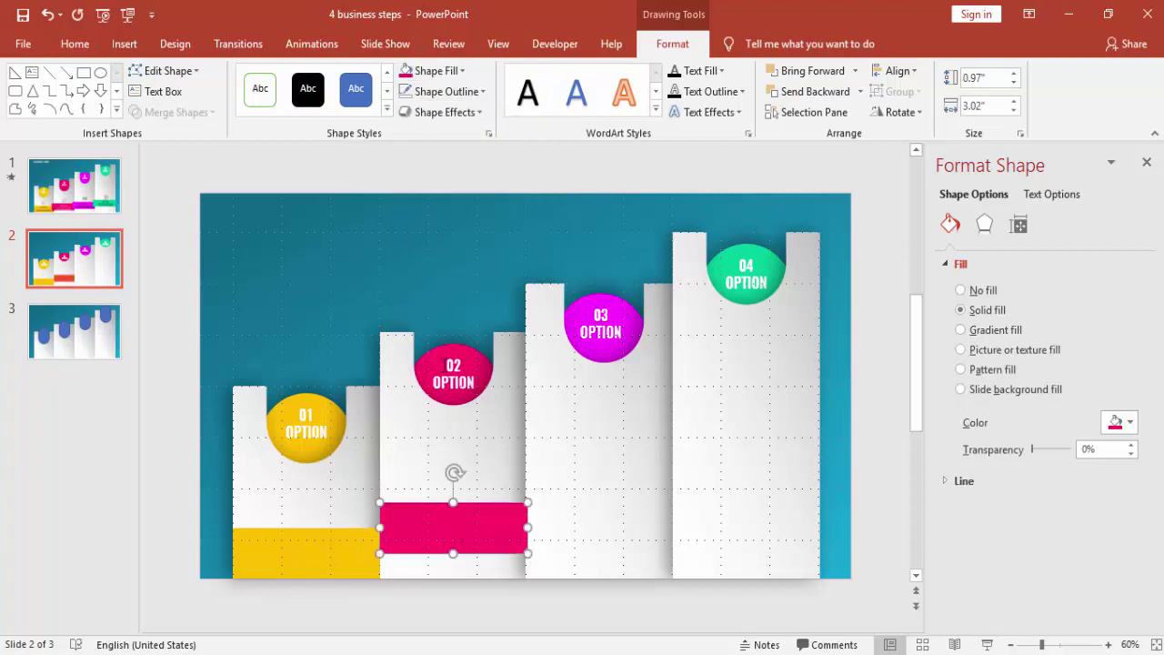
left_click_drag(482, 542, 577, 509)
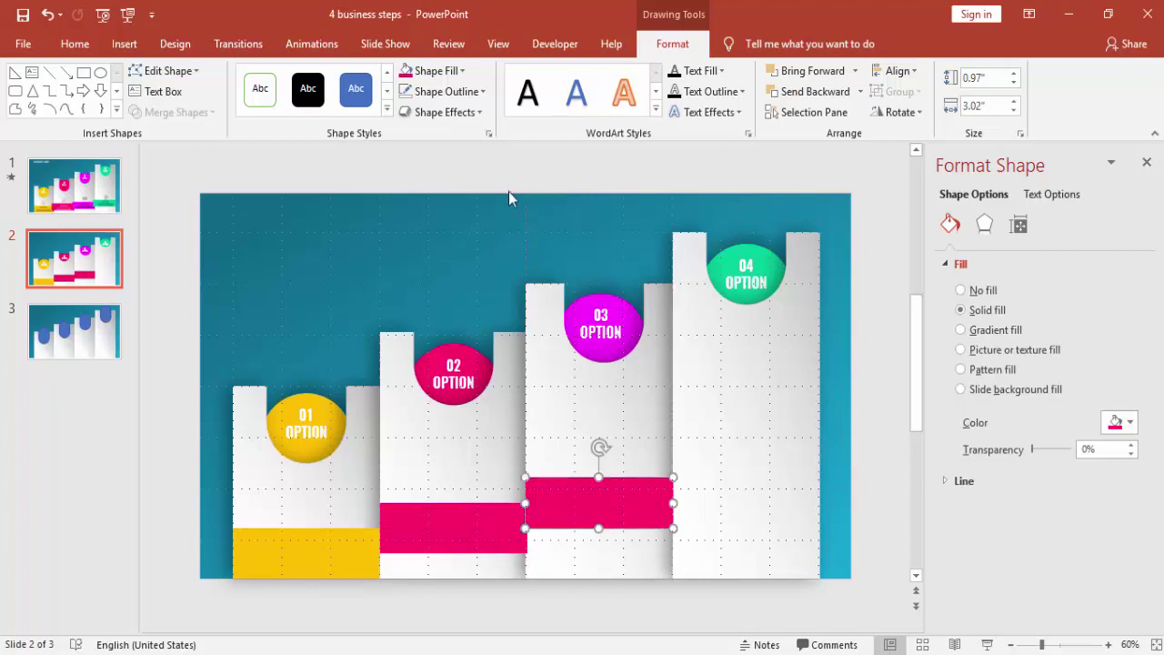
left_click(437, 70)
left_click(434, 247)
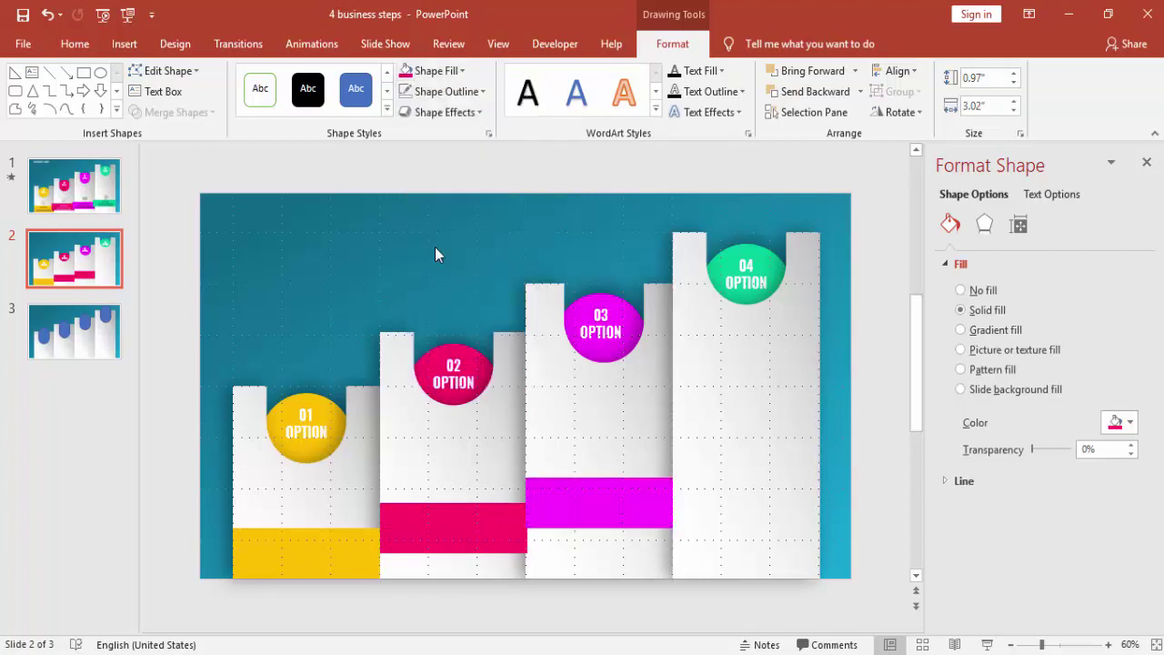
key("ctrl+d")
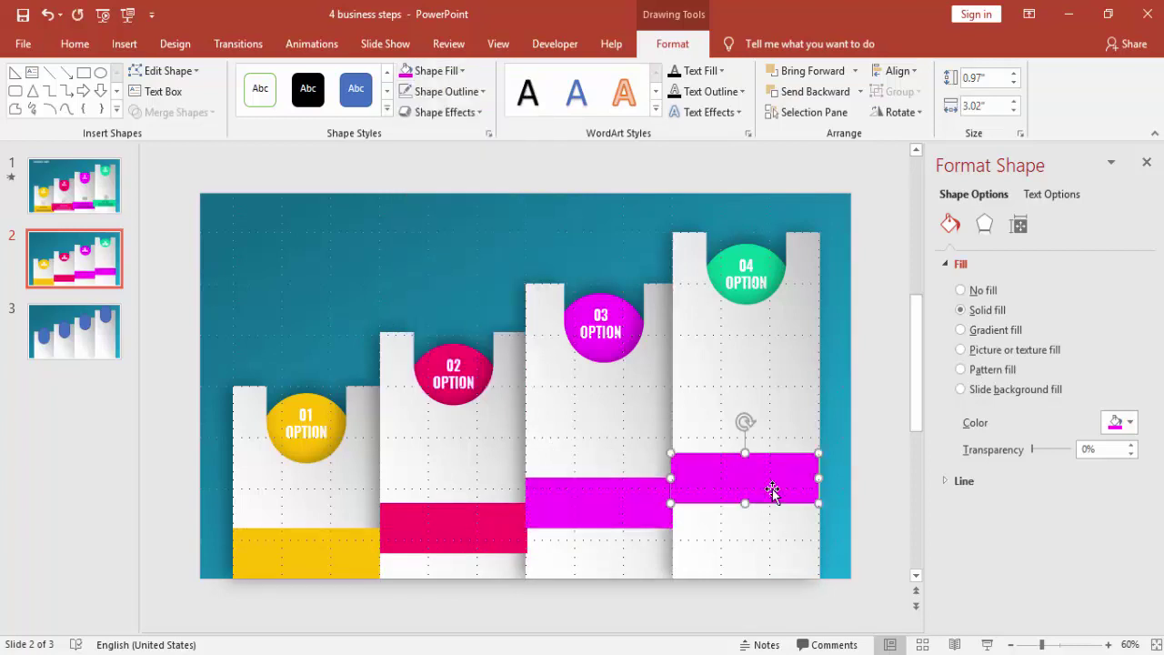
left_click_drag(769, 487, 770, 481)
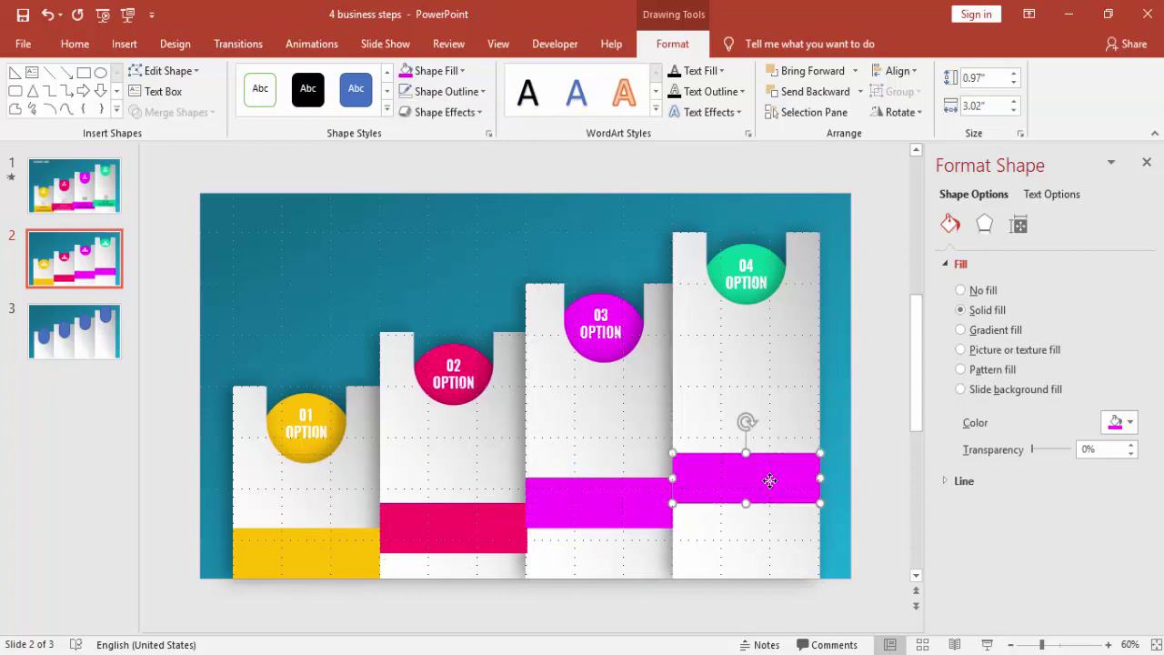
left_click(446, 71)
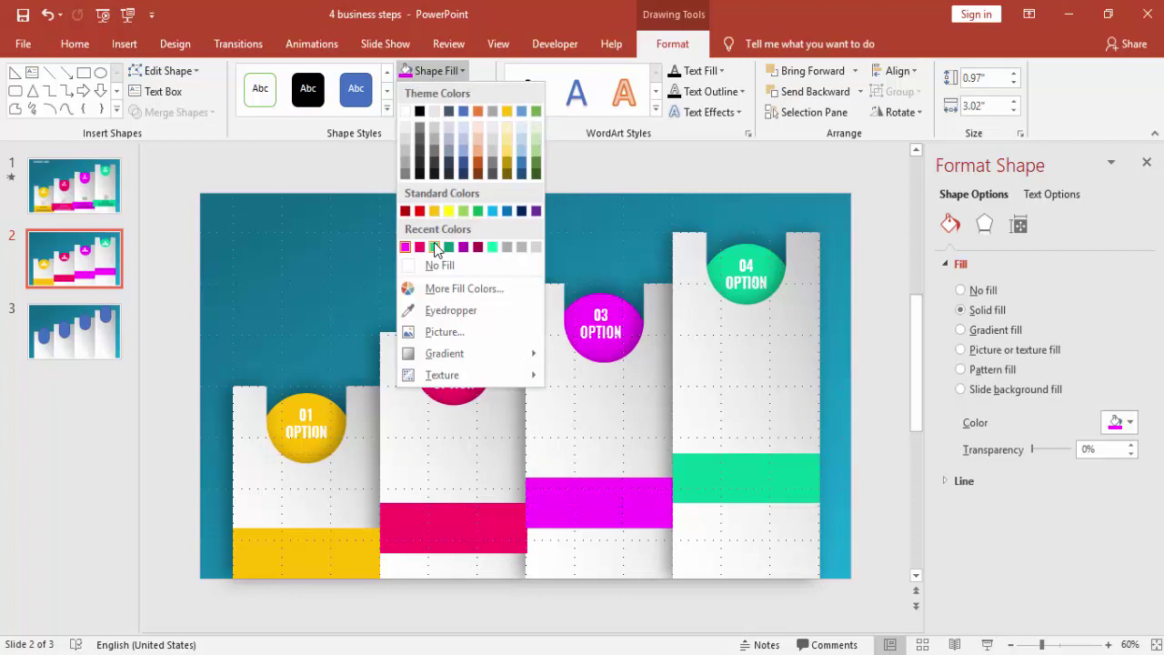
left_click(435, 246)
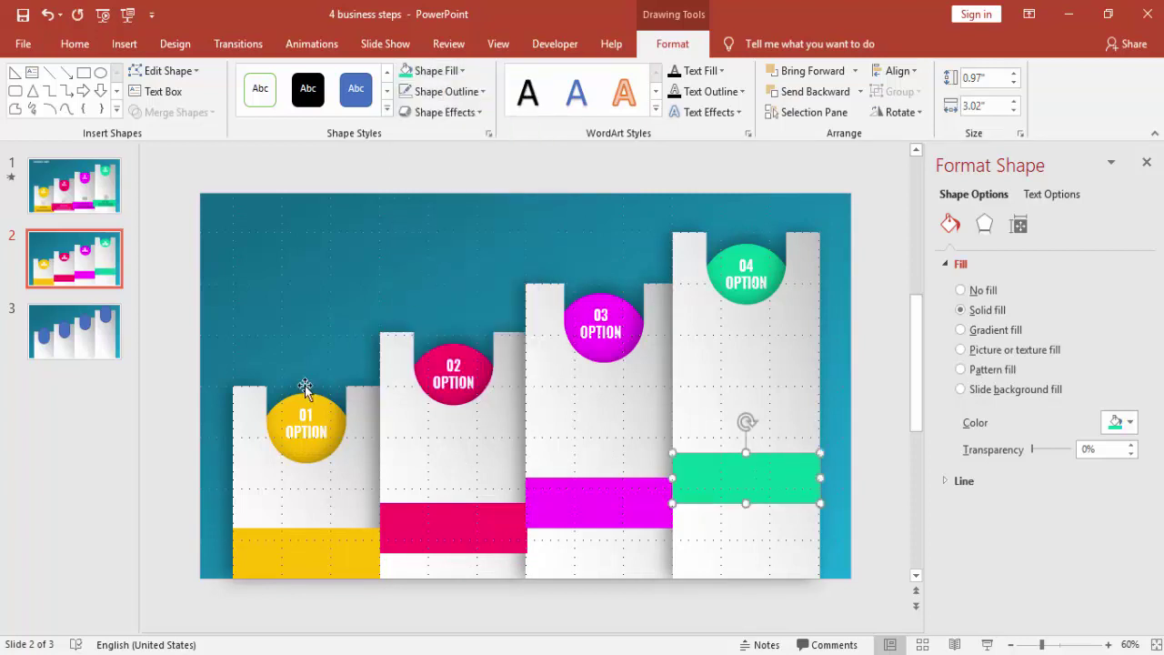
left_click(183, 319)
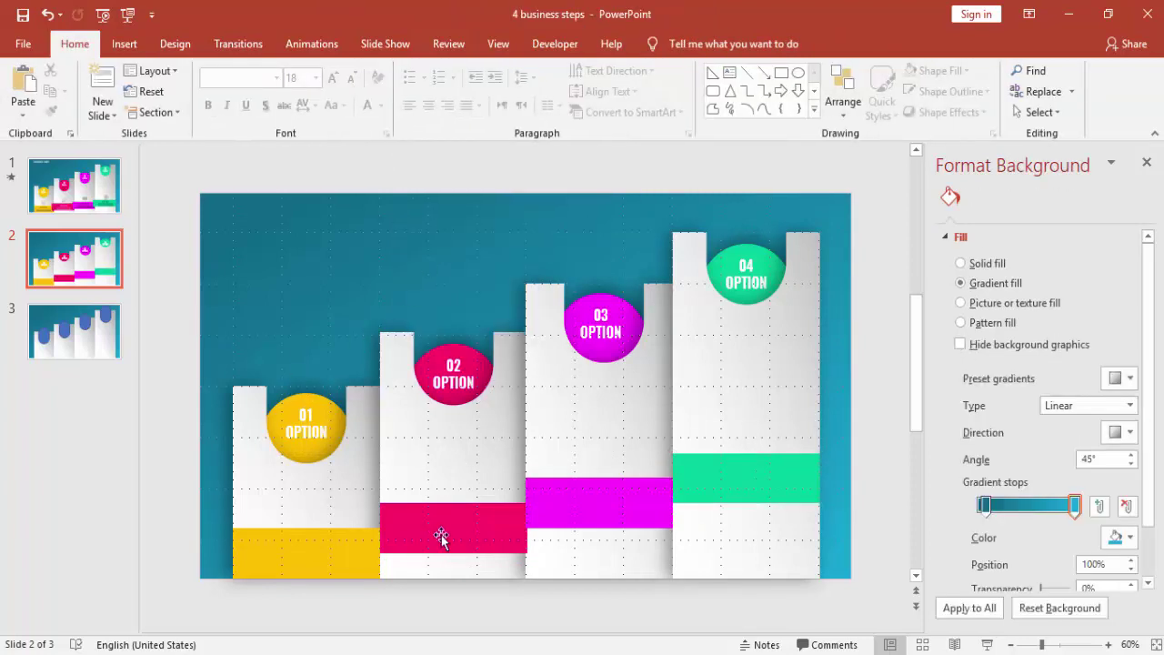
- Draw a small right triangle beside the crimson bar
left_click(1055, 647)
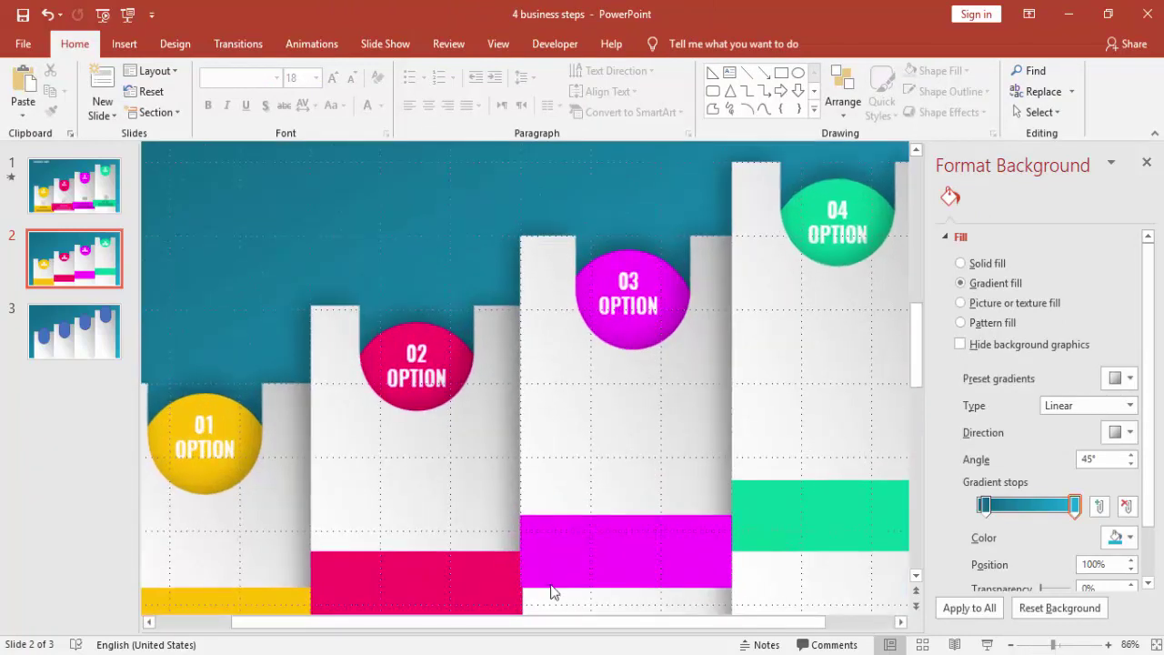
left_click(326, 542)
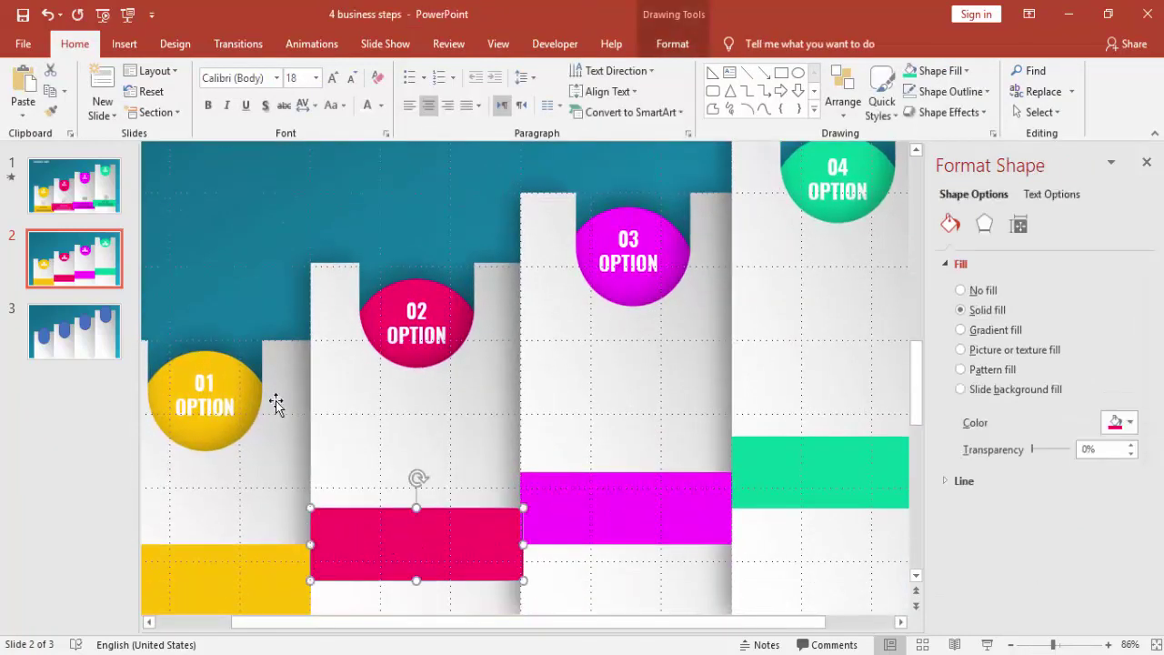
left_click(123, 44)
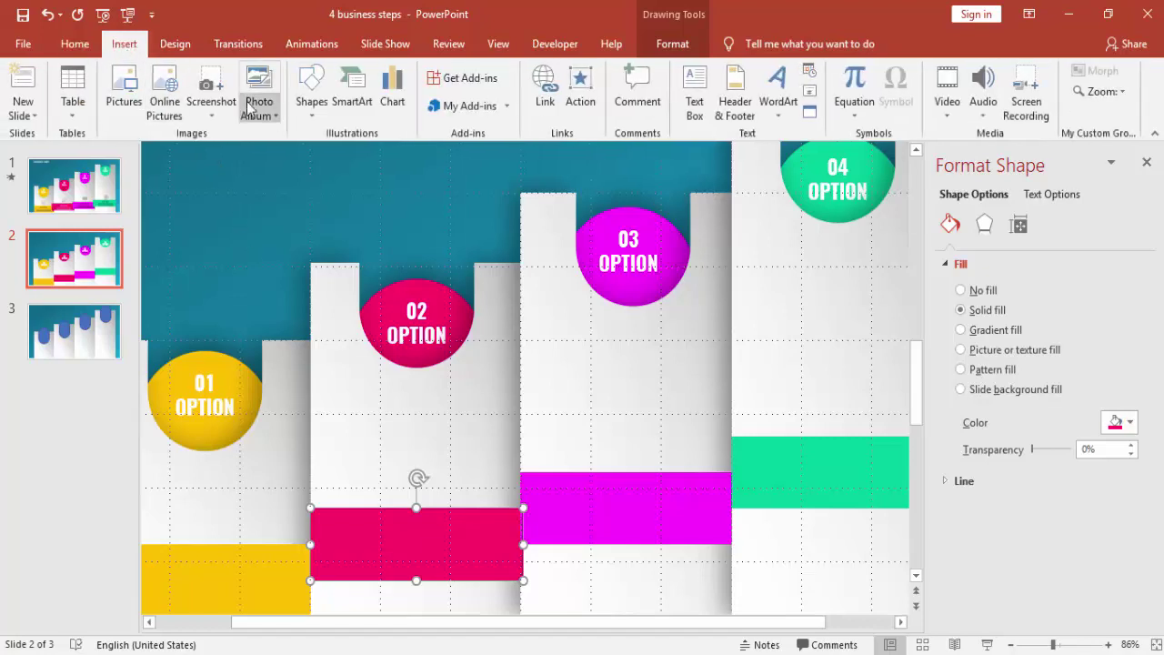
left_click(310, 112)
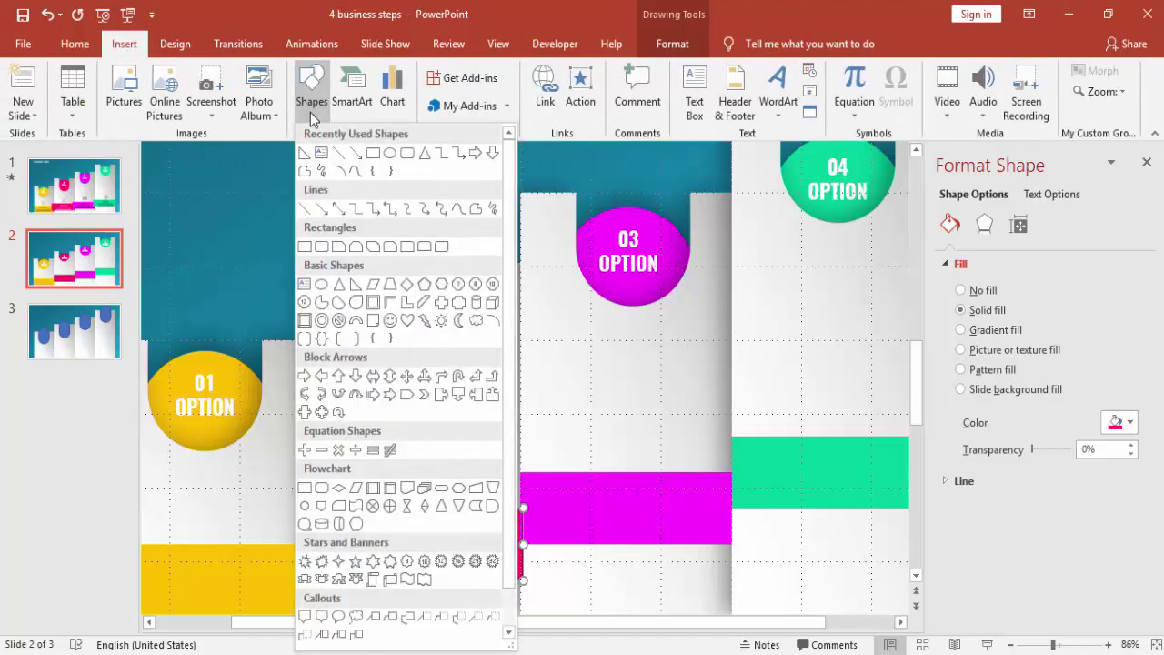
left_click(356, 285)
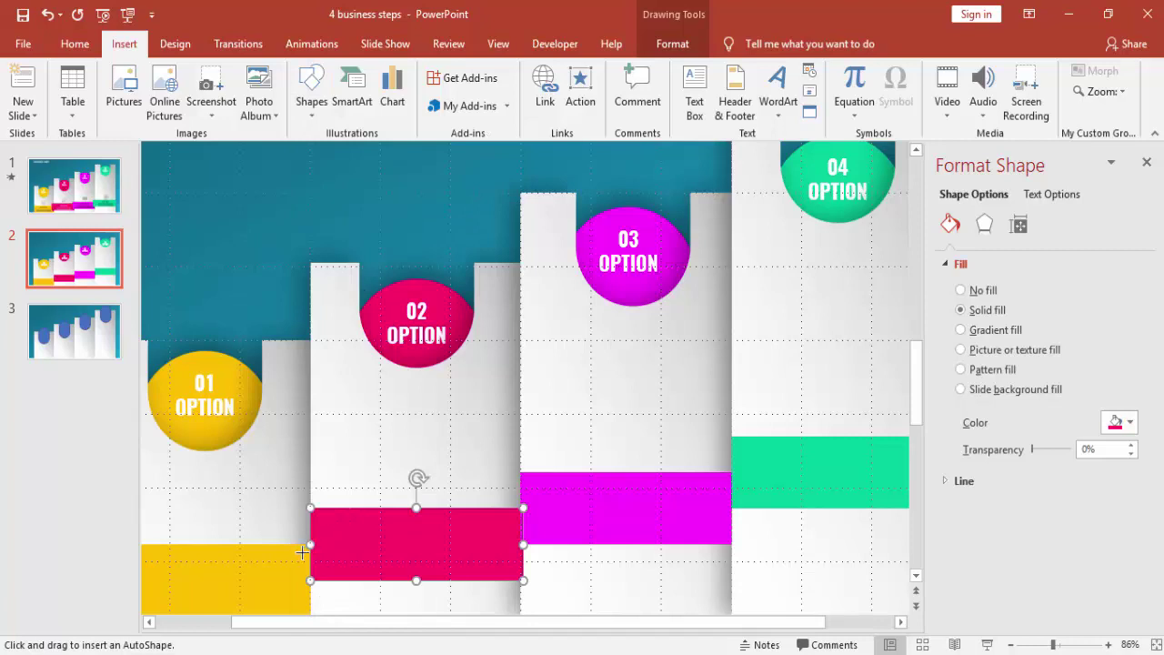
left_click_drag(310, 568, 292, 584)
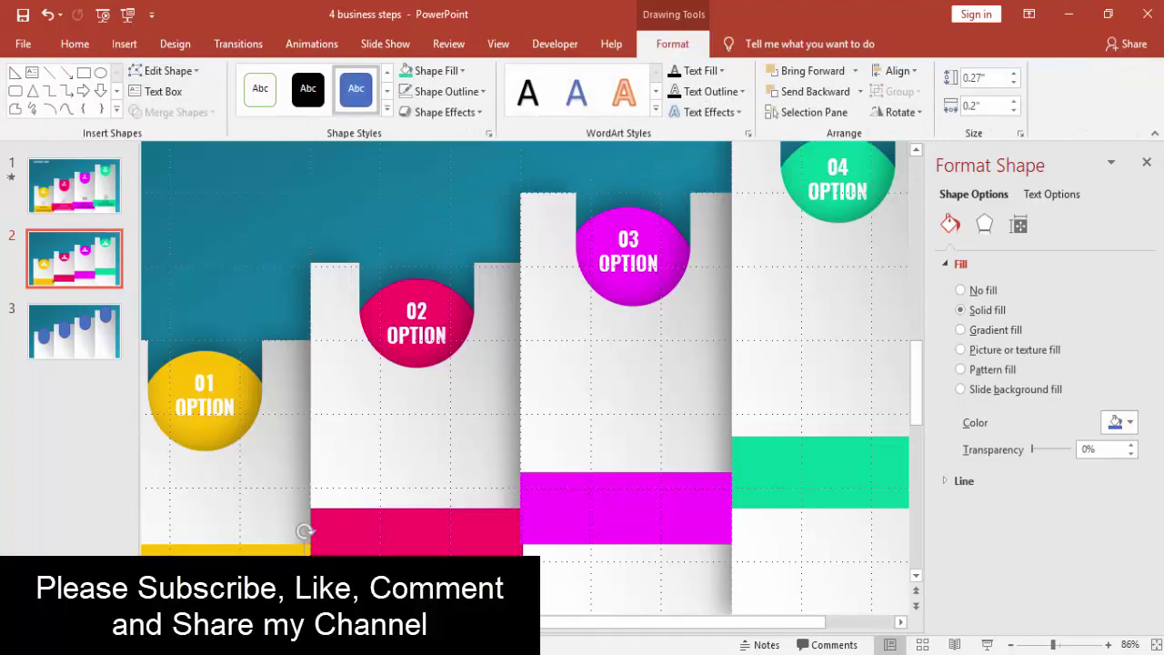
- Move the triangle down and widen the pink bar toward the left
left_click_drag(1079, 646, 1081, 646)
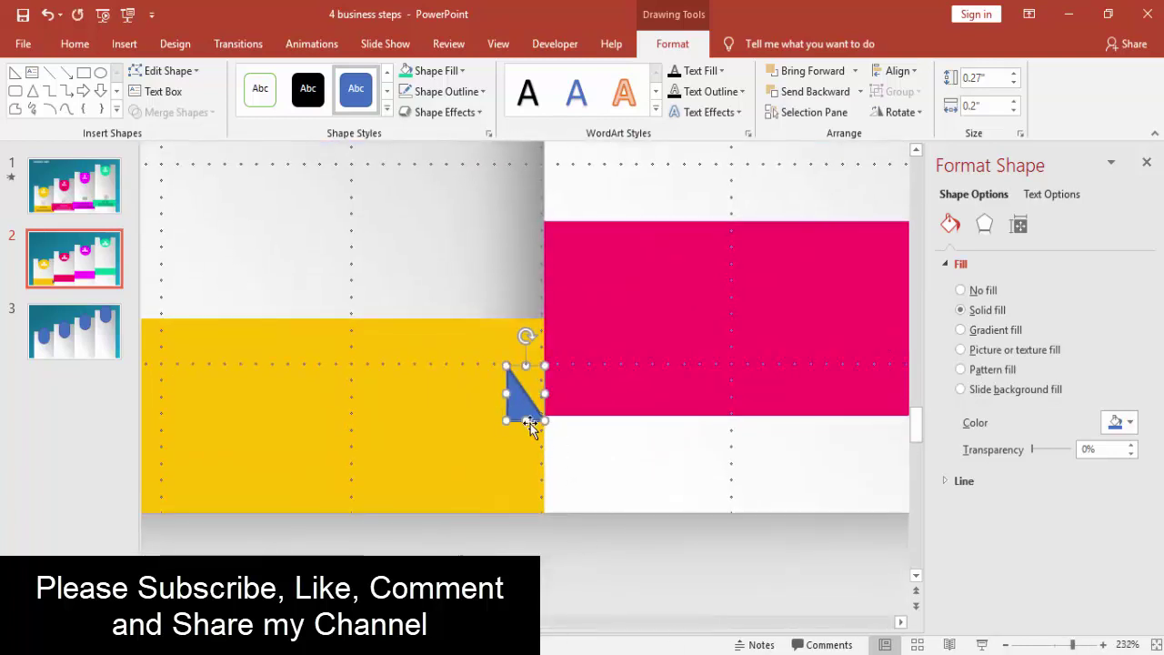
left_click_drag(526, 414, 526, 485)
left_click(572, 300)
left_click_drag(542, 316, 492, 315)
- Give the triangle no outline and a dark red fill, moving it to the pink bar's corner
left_click(516, 464)
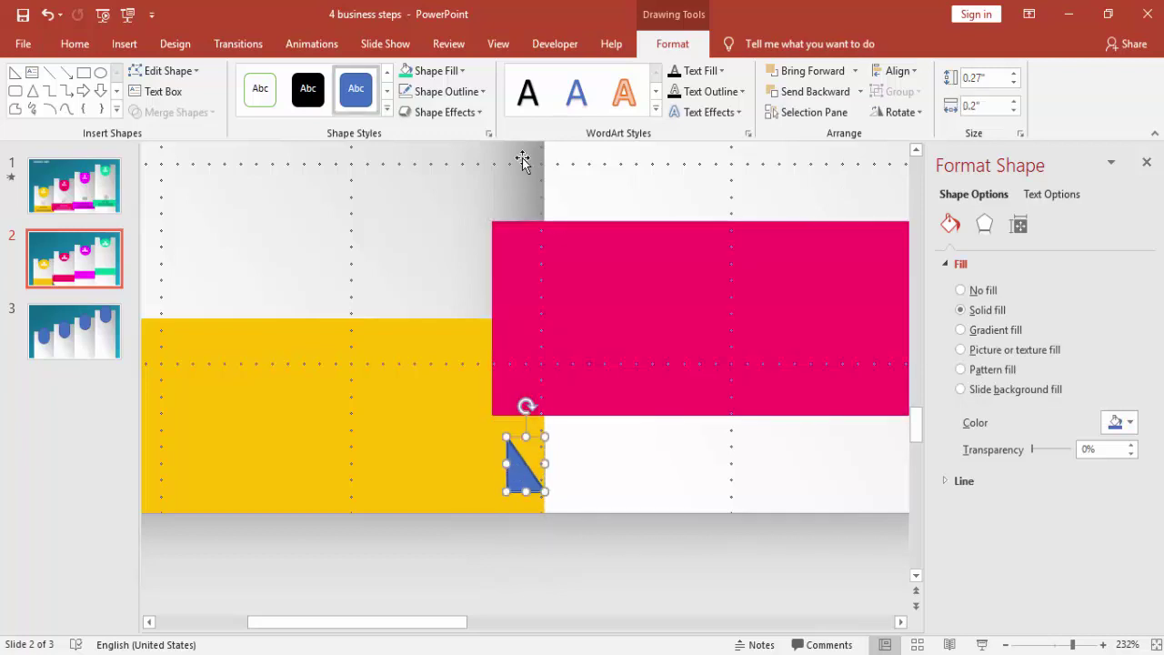
left_click(456, 100)
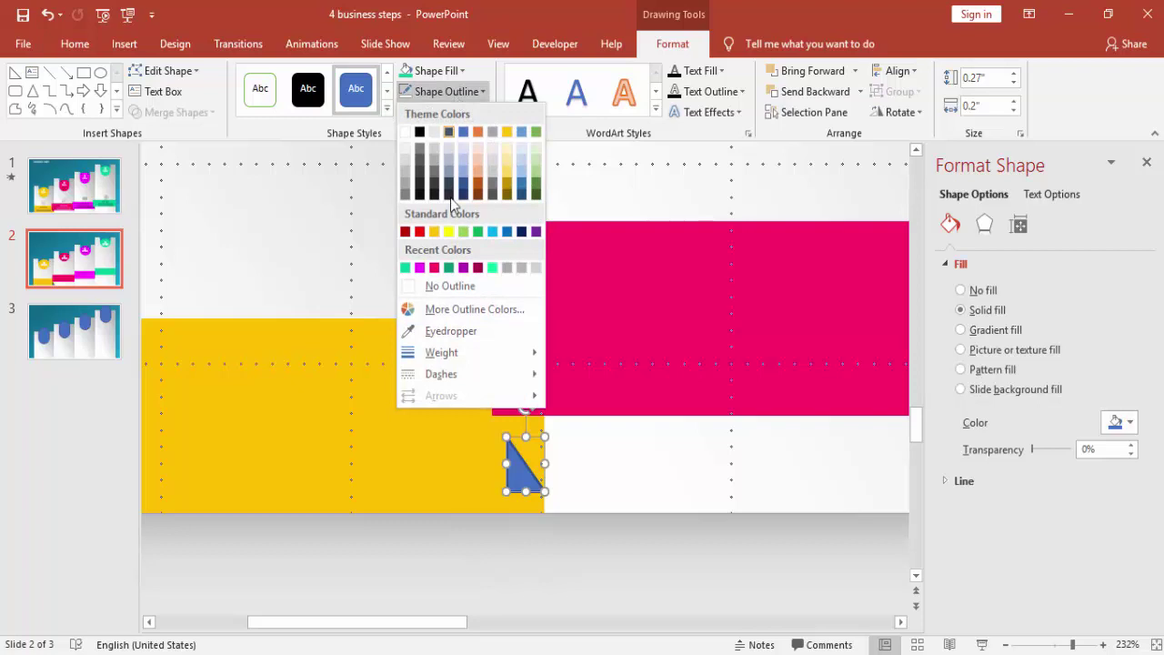
left_click(454, 286)
left_click(440, 73)
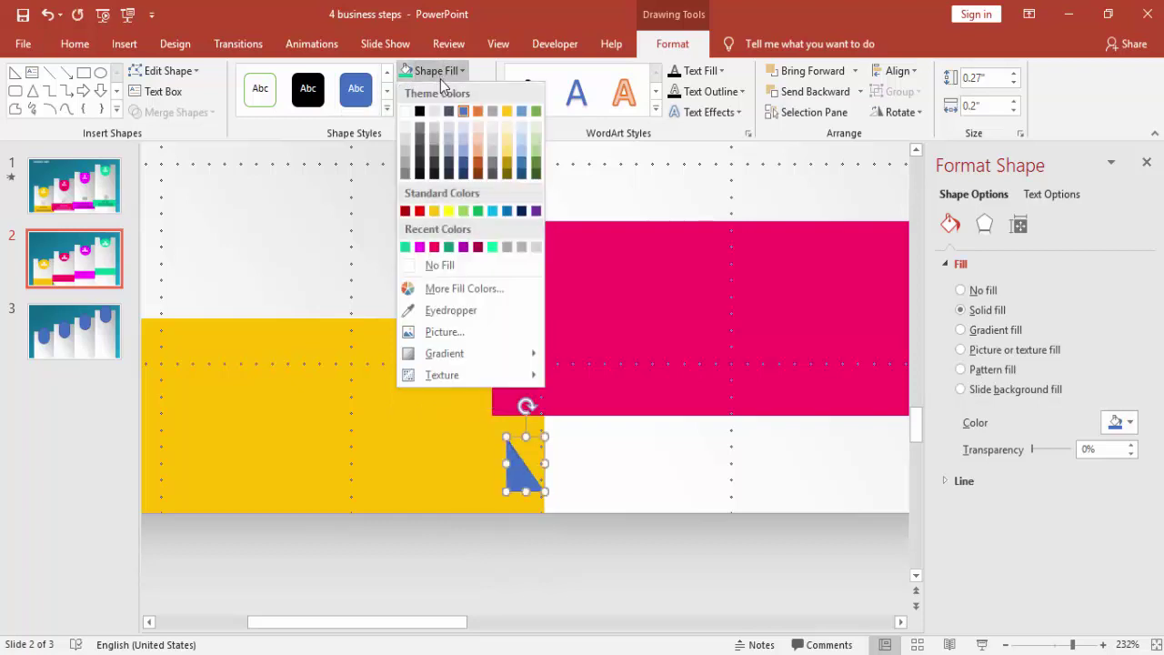
left_click(477, 248)
left_click_drag(522, 469, 506, 447)
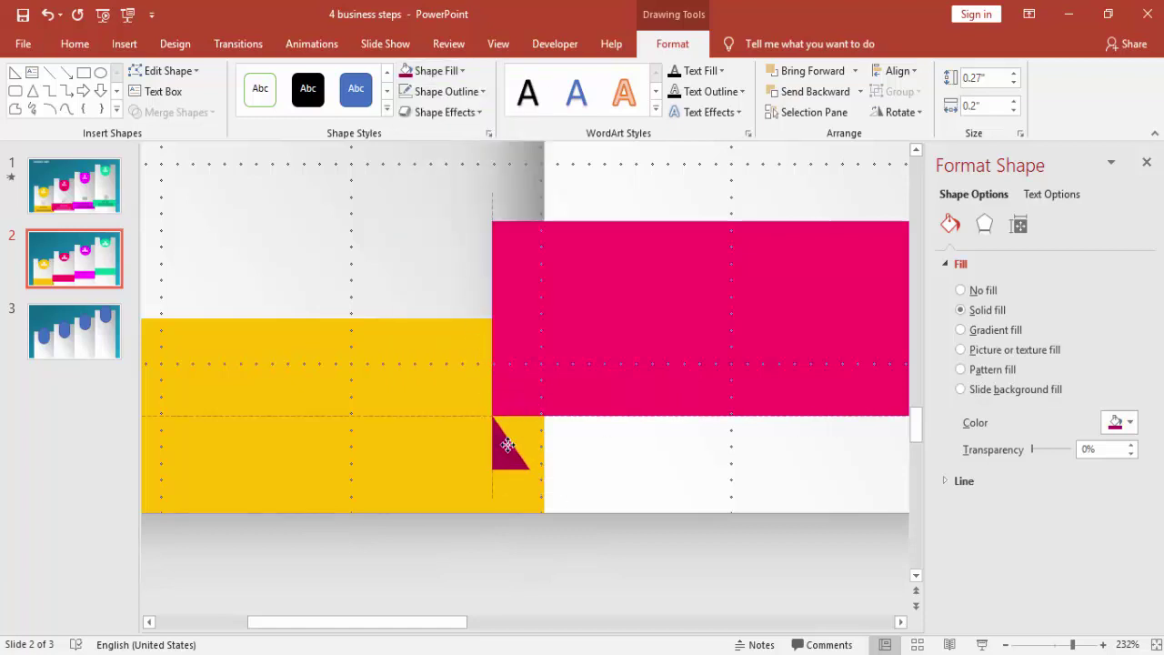
- Rotate the triangle 90° right, flip it horizontally and snap it under the pink bar's end
left_click(890, 113)
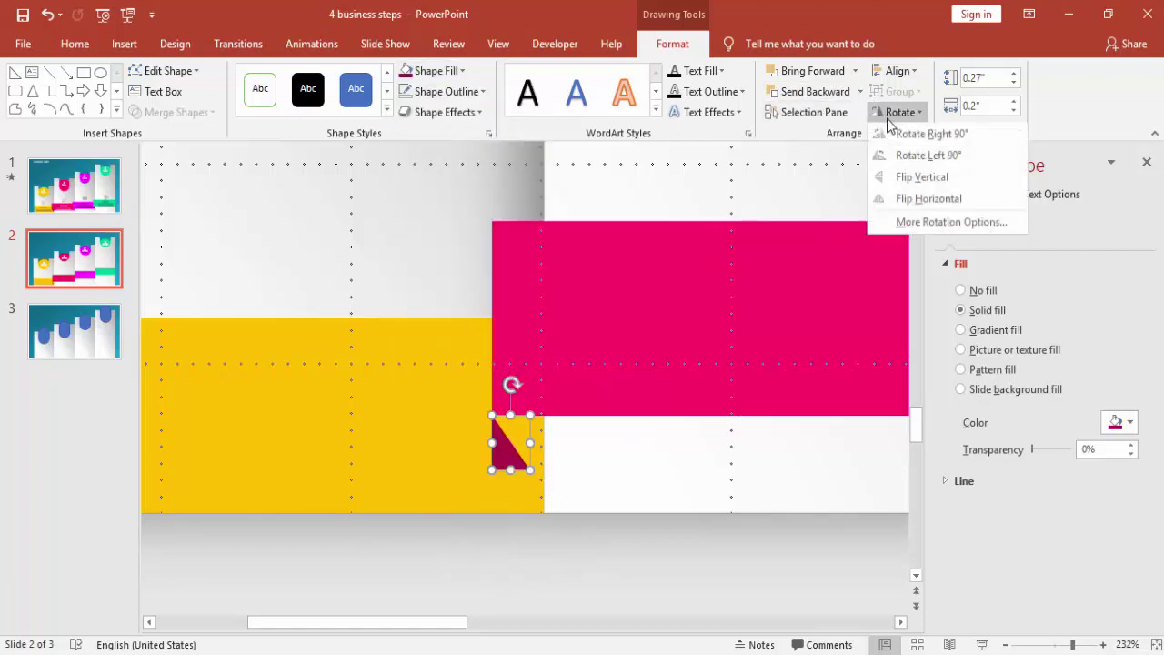
left_click(900, 140)
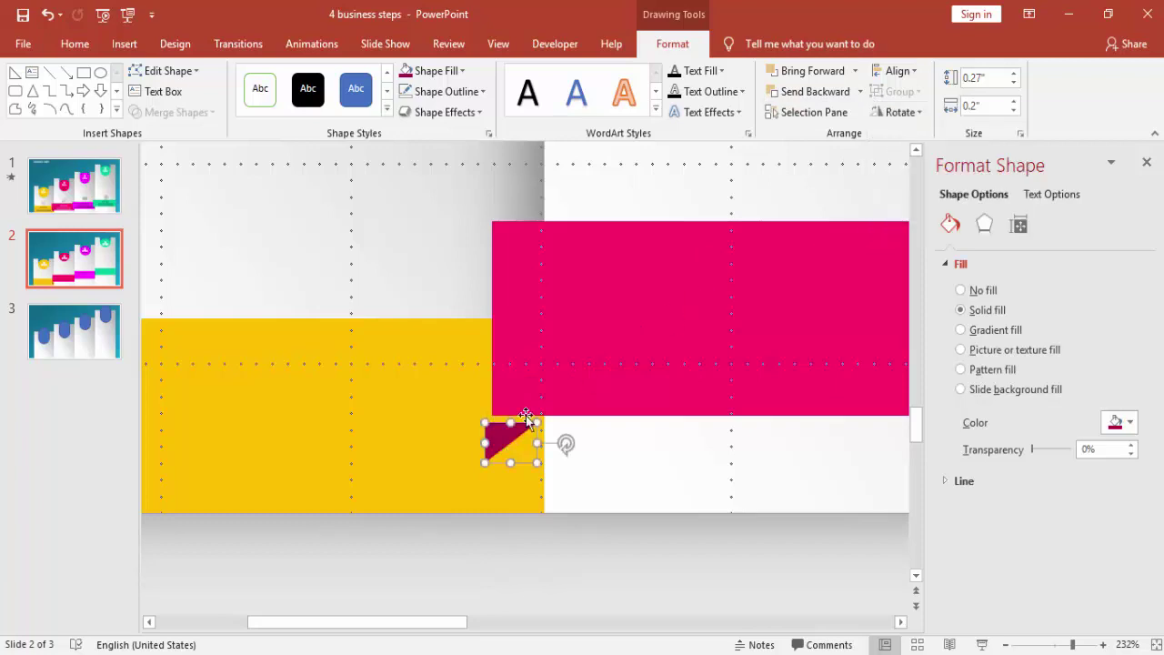
left_click_drag(514, 441, 523, 428)
left_click(918, 112)
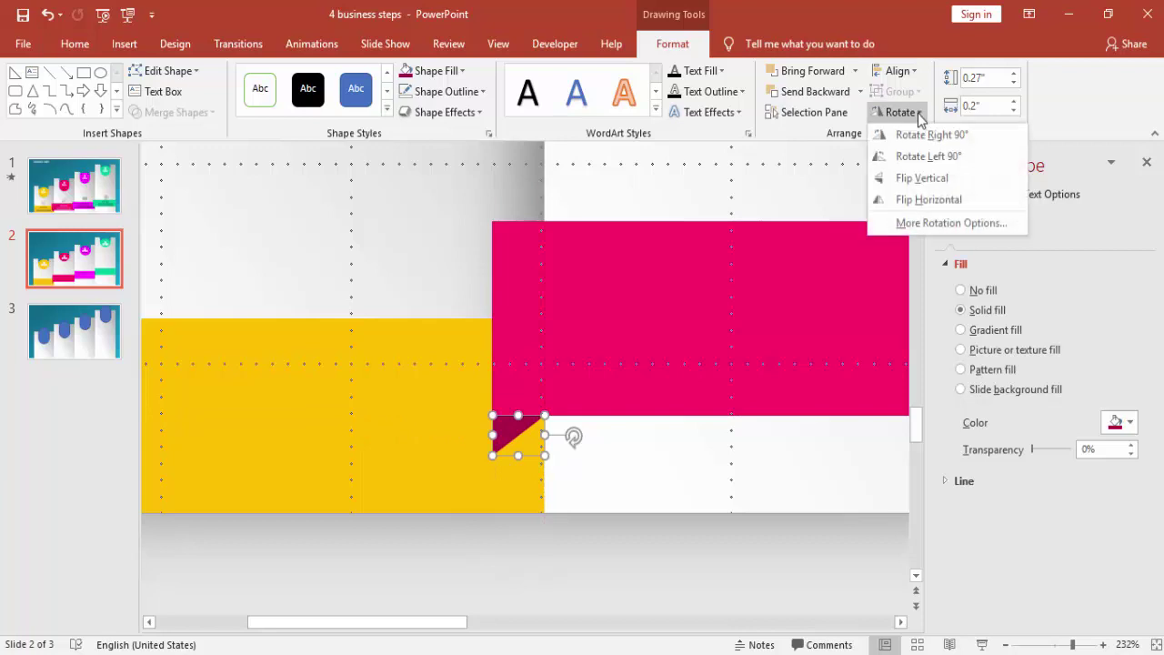
left_click(928, 206)
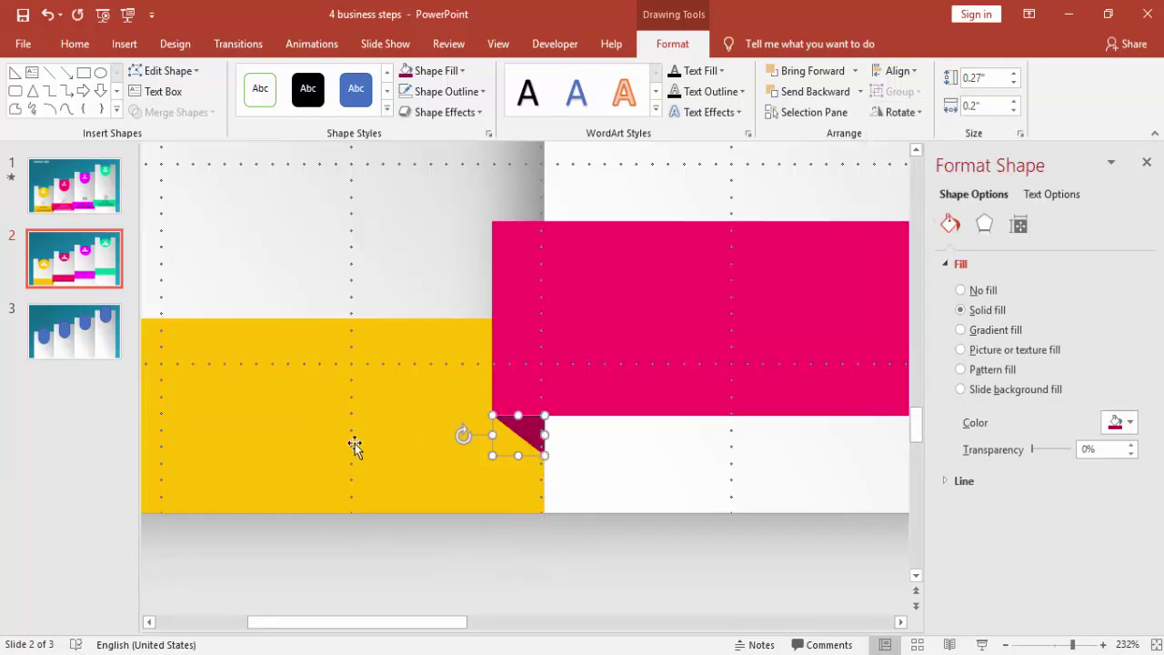
left_click_drag(530, 424, 533, 423)
left_click(492, 353)
left_click_drag(496, 319, 496, 320)
- Duplicate the dark triangle and extend the magenta bar leftward over the copy
left_click(523, 424)
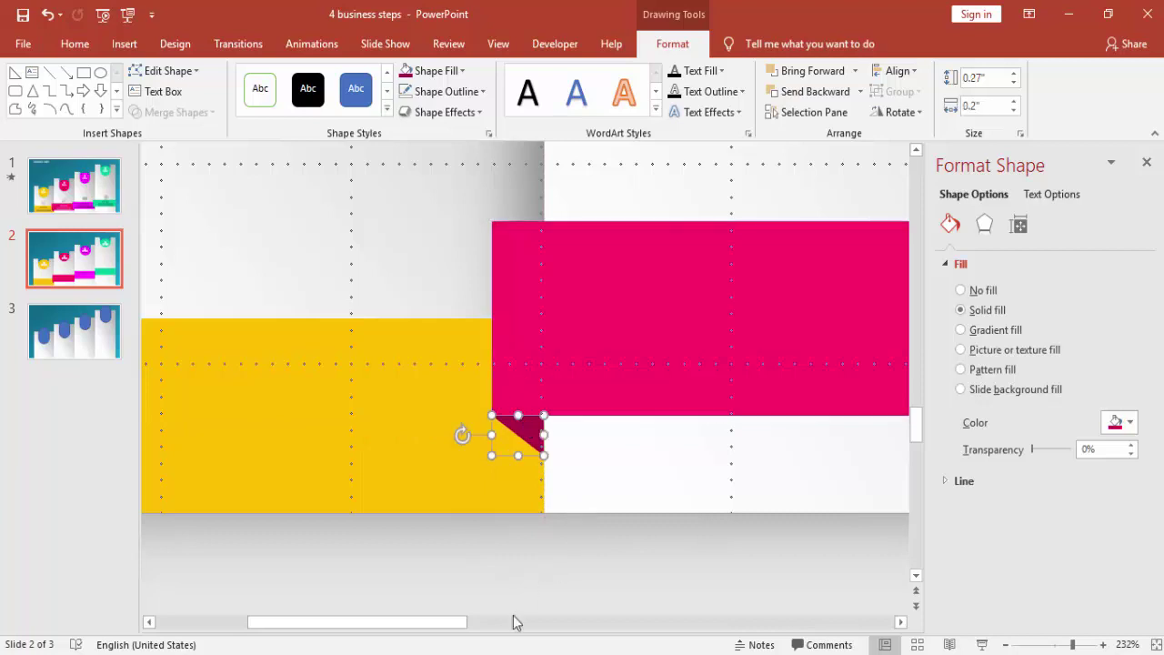
left_click_drag(457, 626, 544, 625)
key("ctrl+d")
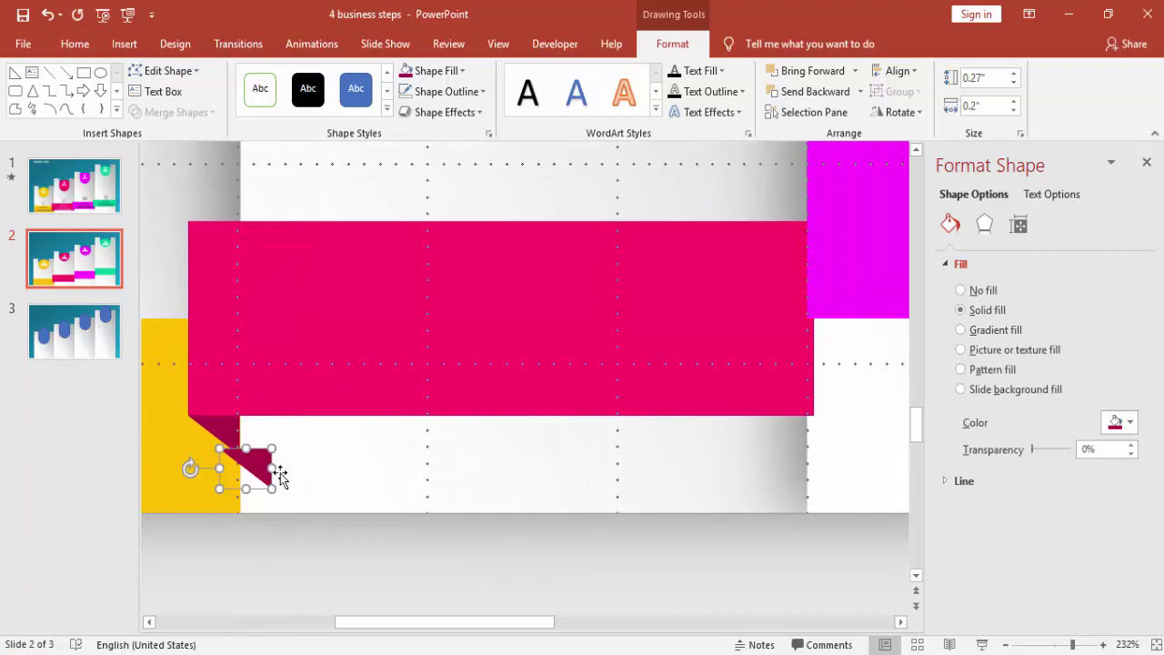
left_click_drag(305, 465, 804, 313)
left_click(760, 270)
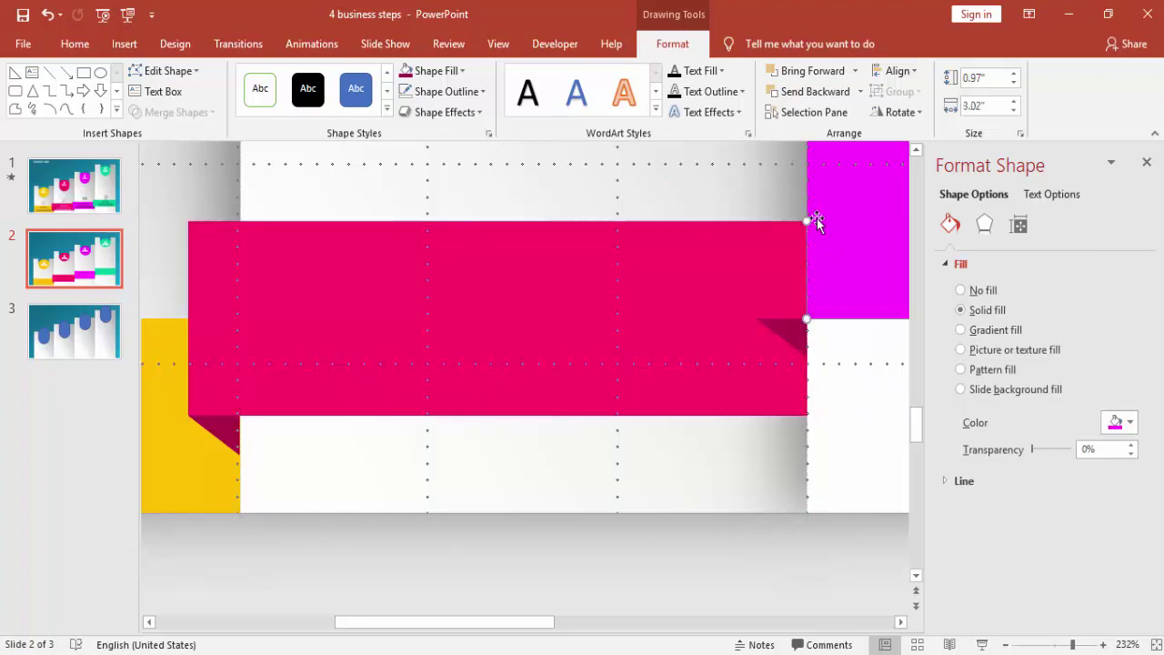
scroll(846, 237, "up", 2)
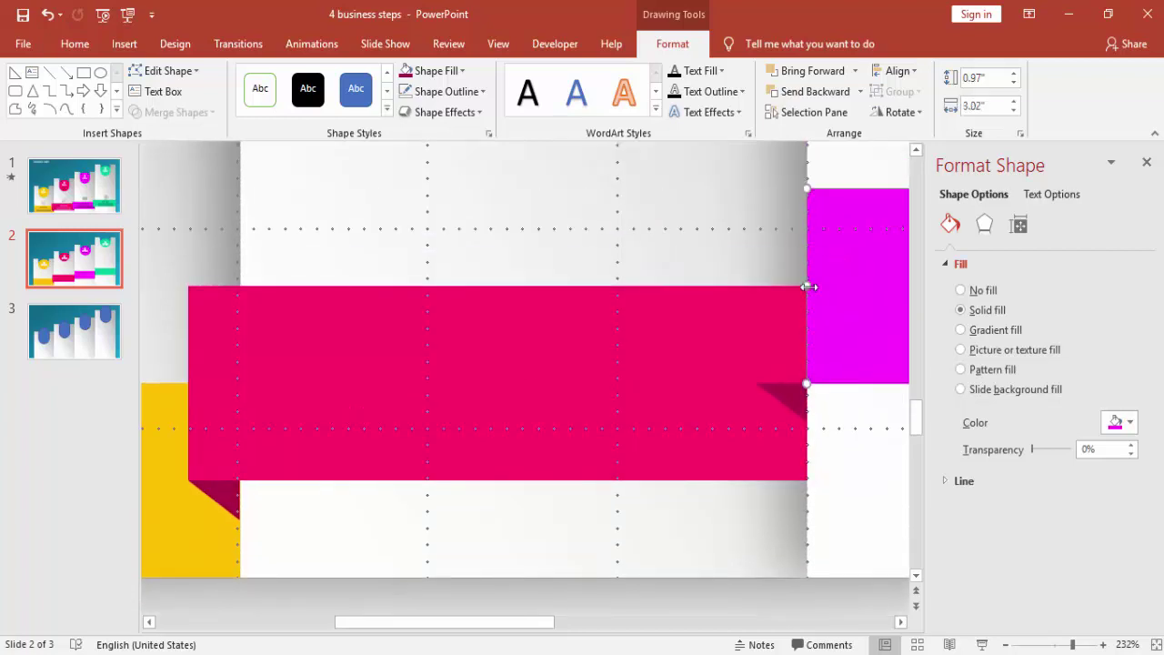
left_click_drag(808, 287, 756, 291)
- Fill the copied triangle purple and make another copy for the green bar
left_click(790, 397)
left_click(463, 71)
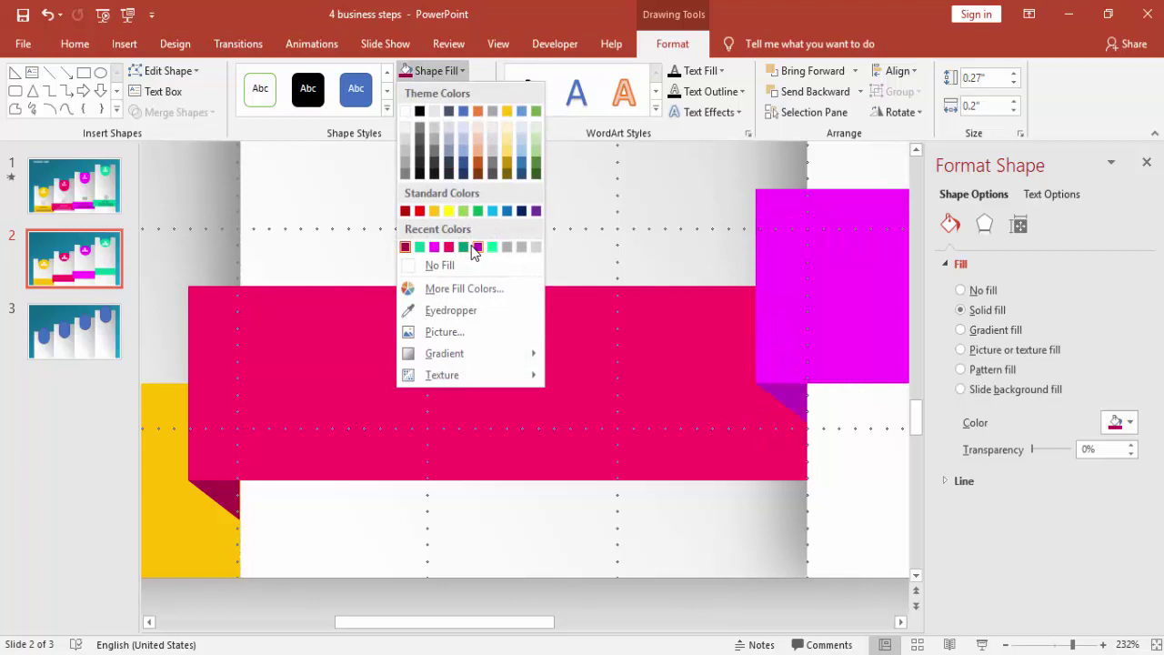
left_click(475, 247)
left_click_drag(523, 629, 593, 628)
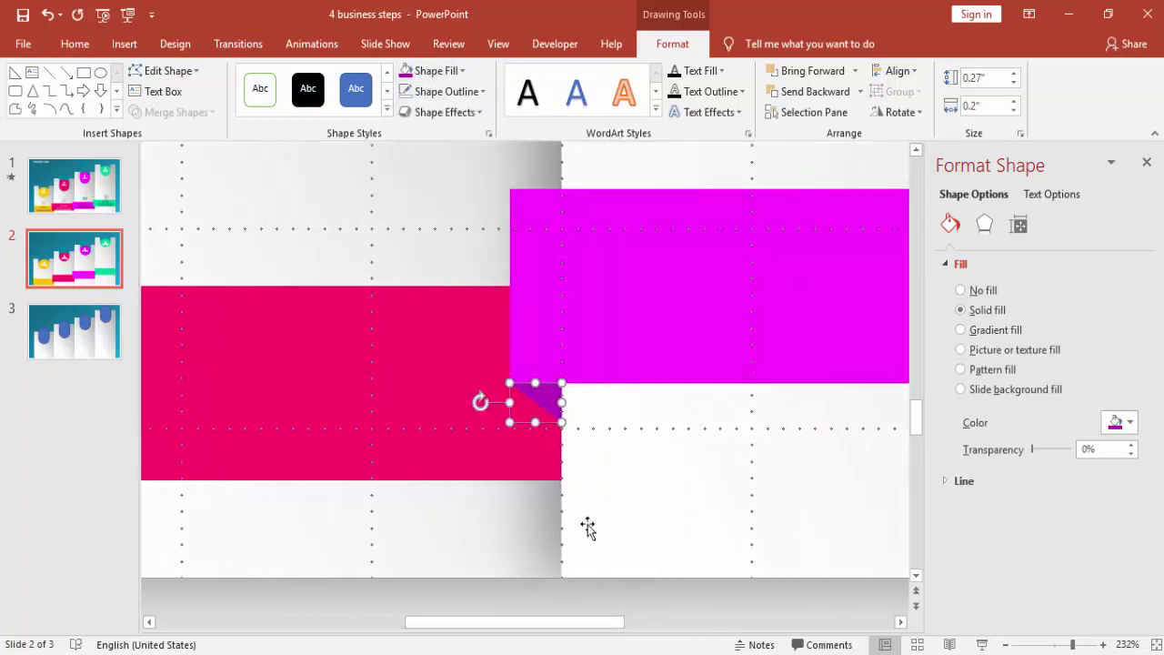
left_click_drag(538, 400, 784, 437)
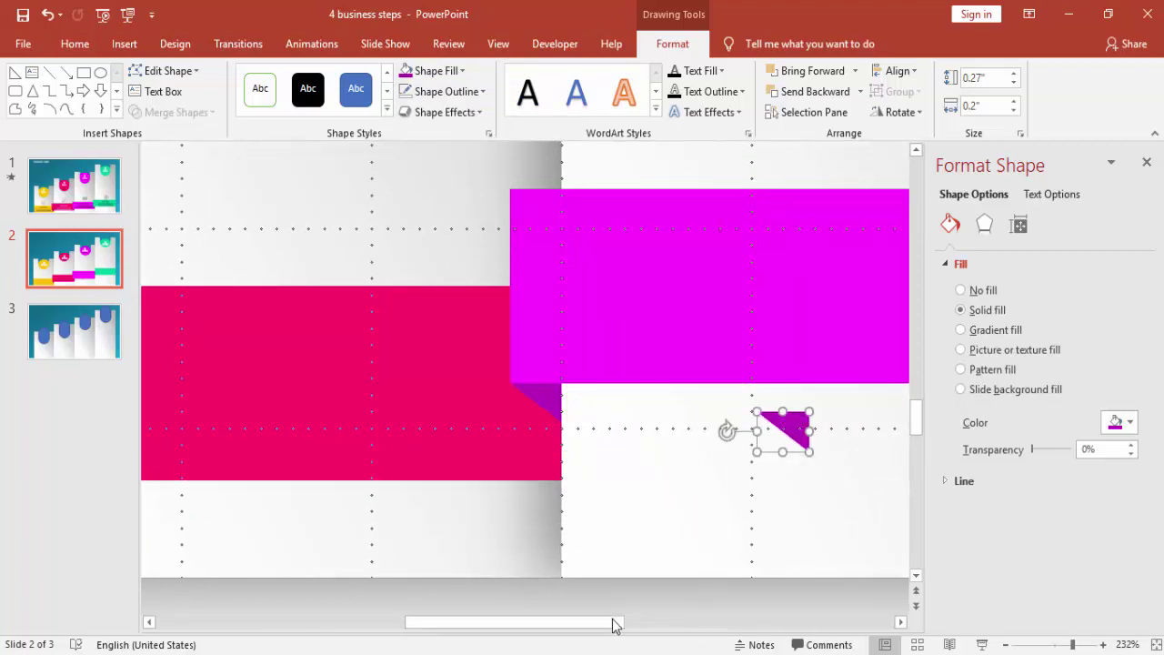
left_click_drag(610, 625, 767, 621)
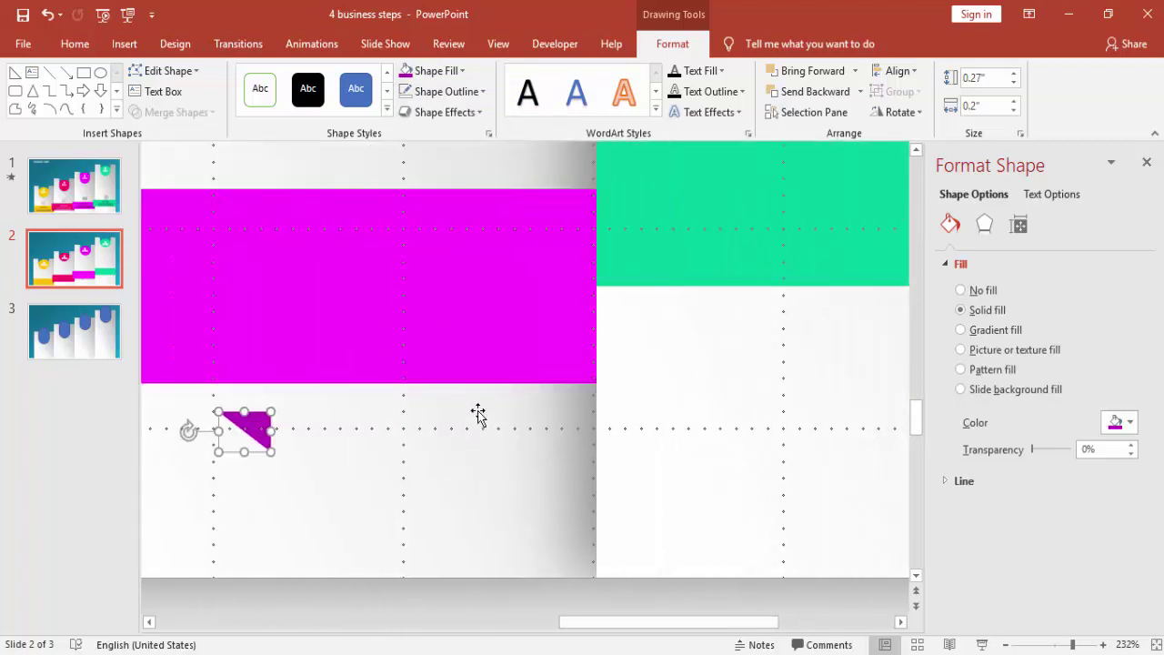
left_click_drag(261, 424, 626, 303)
- Extend the green bar leftward and fill its fold triangle green
left_click(621, 228)
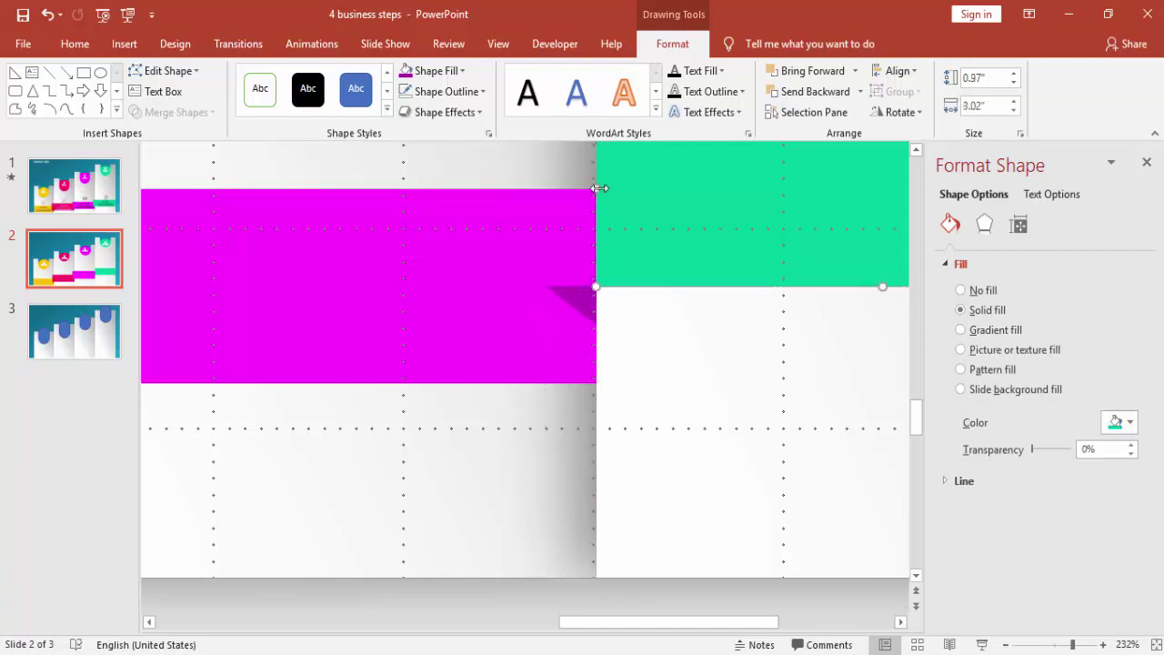
left_click_drag(599, 188, 545, 187)
left_click(570, 301)
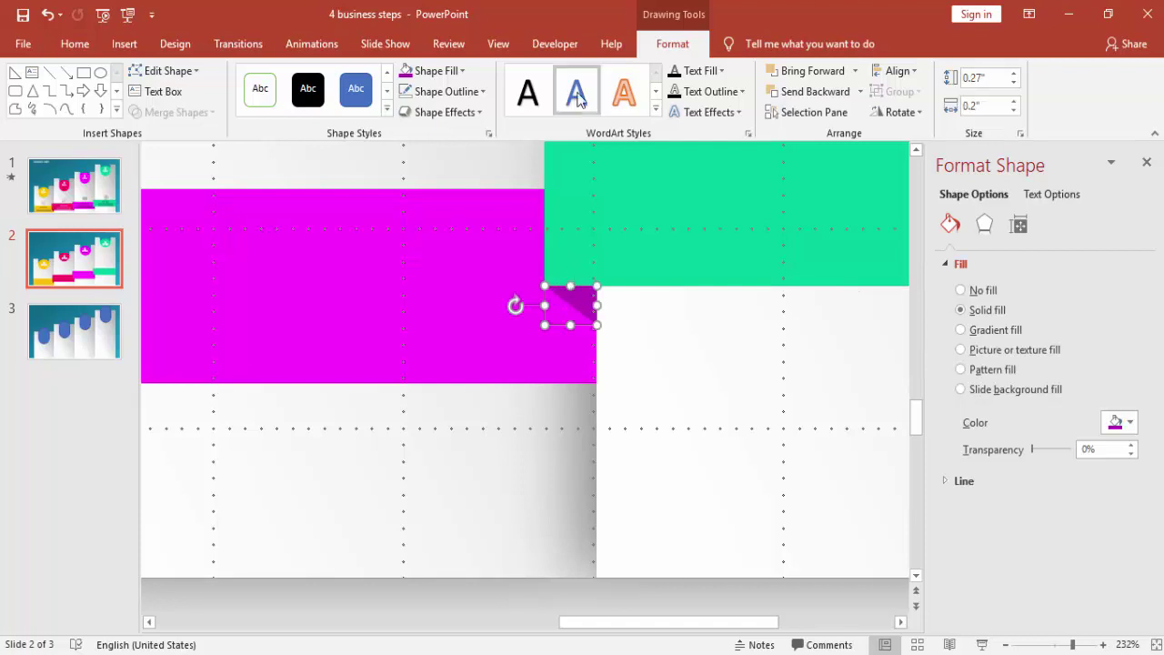
left_click(435, 71)
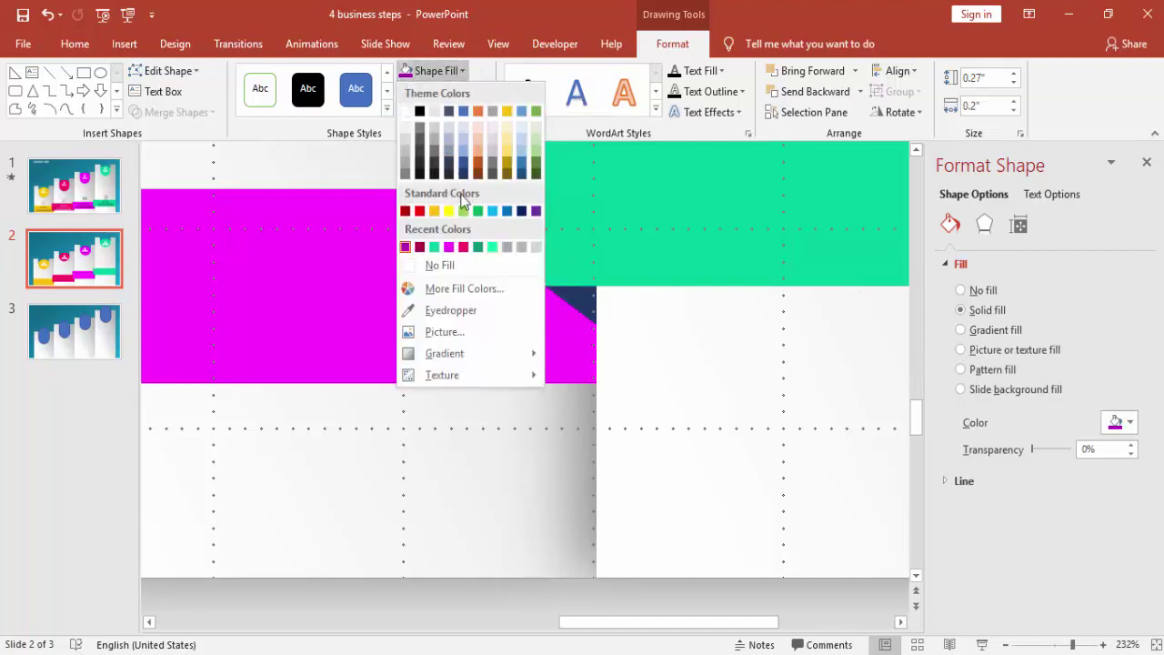
left_click(477, 247)
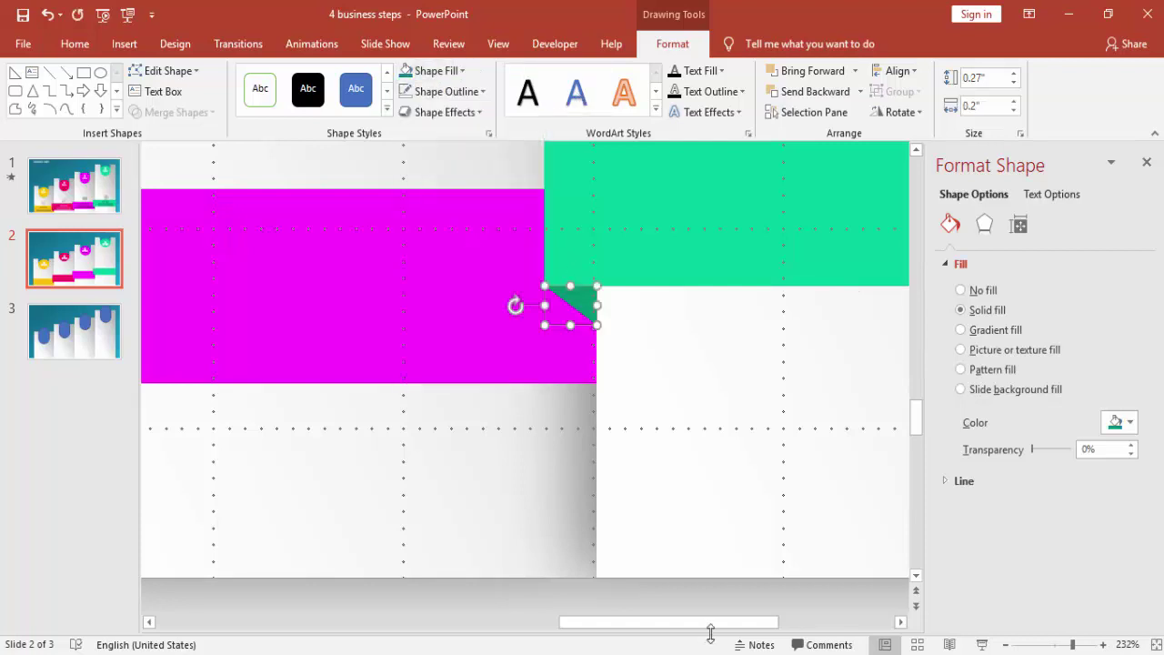
left_click_drag(753, 628, 792, 628)
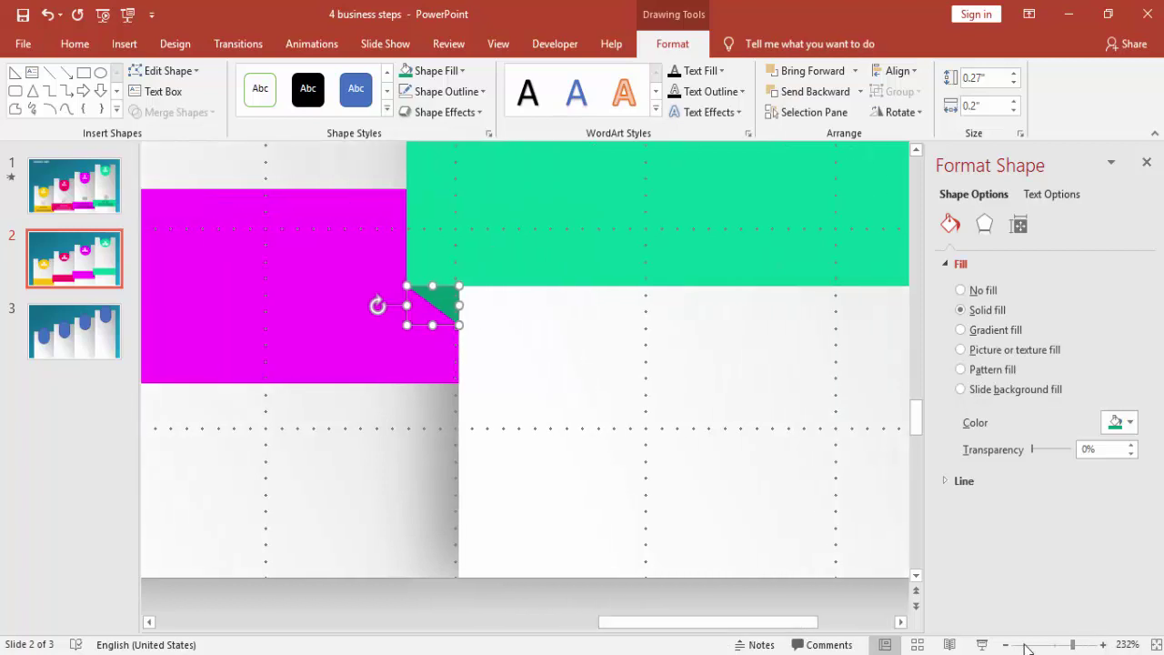
left_click(1053, 648)
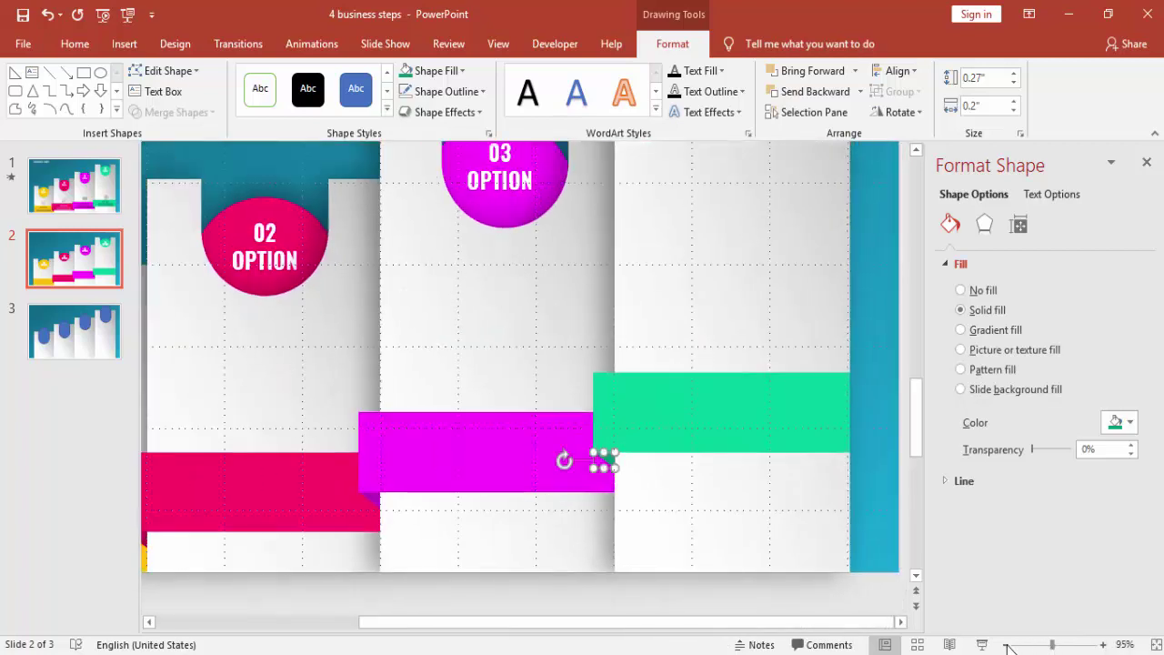
- Group the pink bar with its dark red fold triangle
left_click(1005, 644)
left_click(1005, 645)
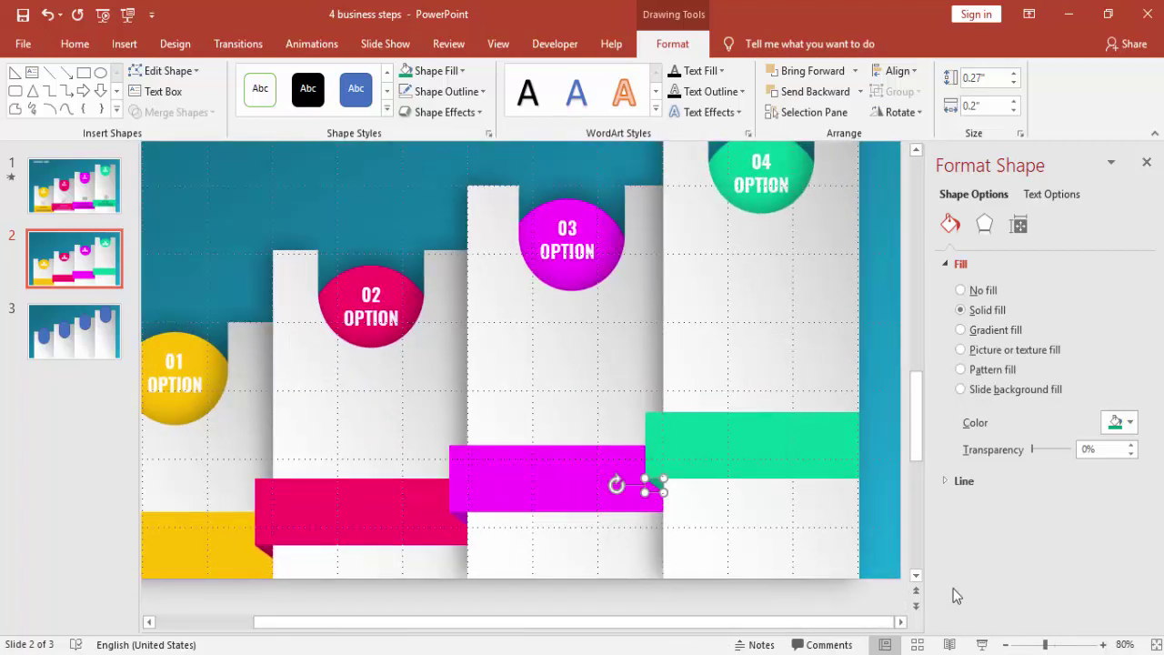
left_click(1007, 644)
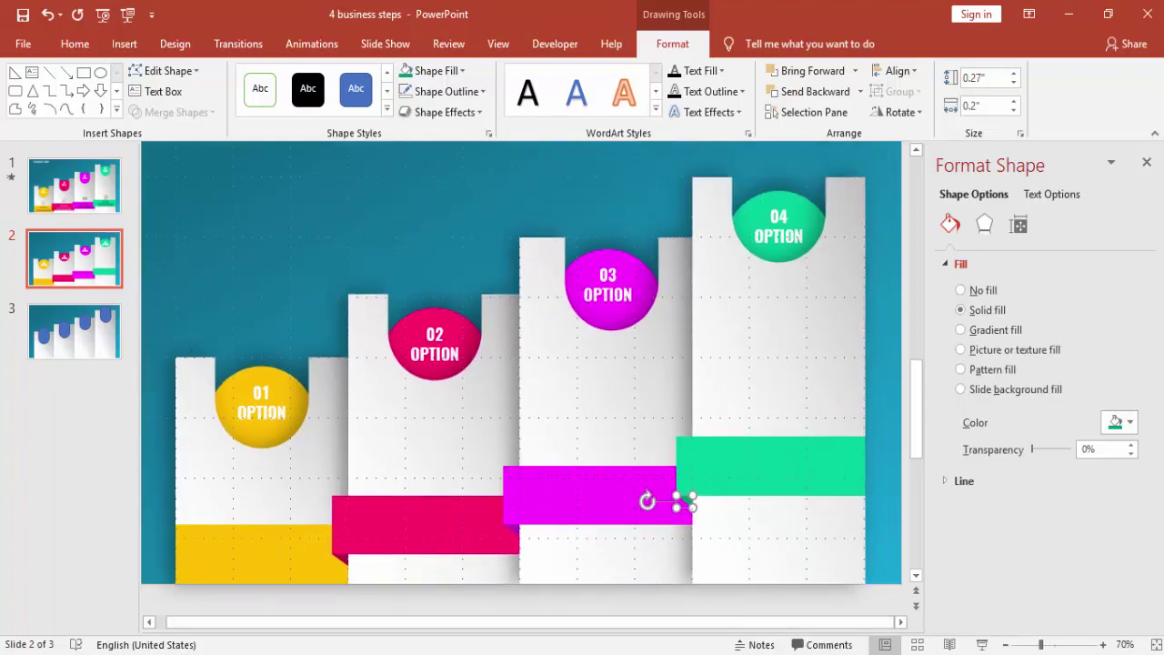
left_click(1007, 649)
left_click(877, 481)
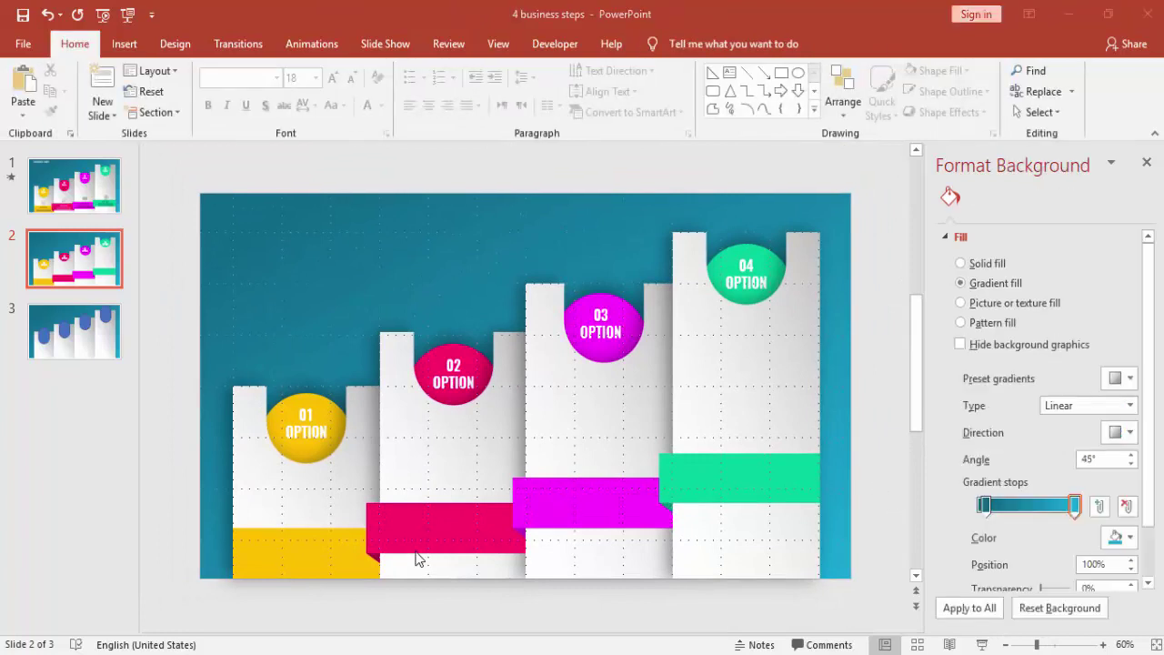
left_click(373, 562)
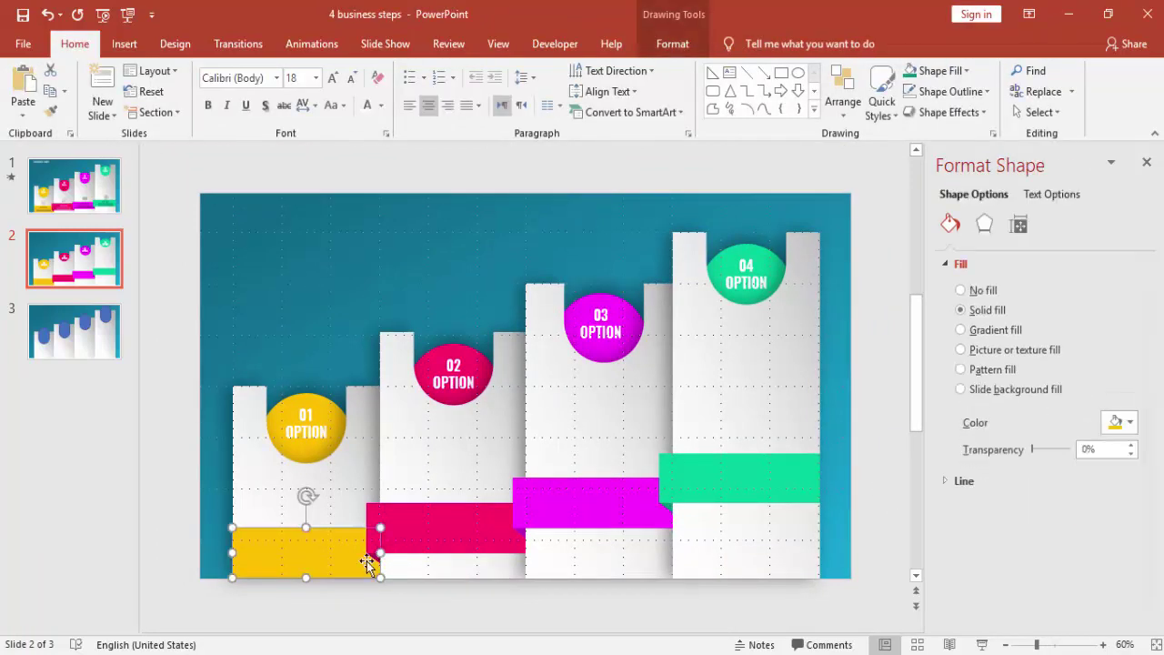
left_click(448, 518)
right_click(446, 519)
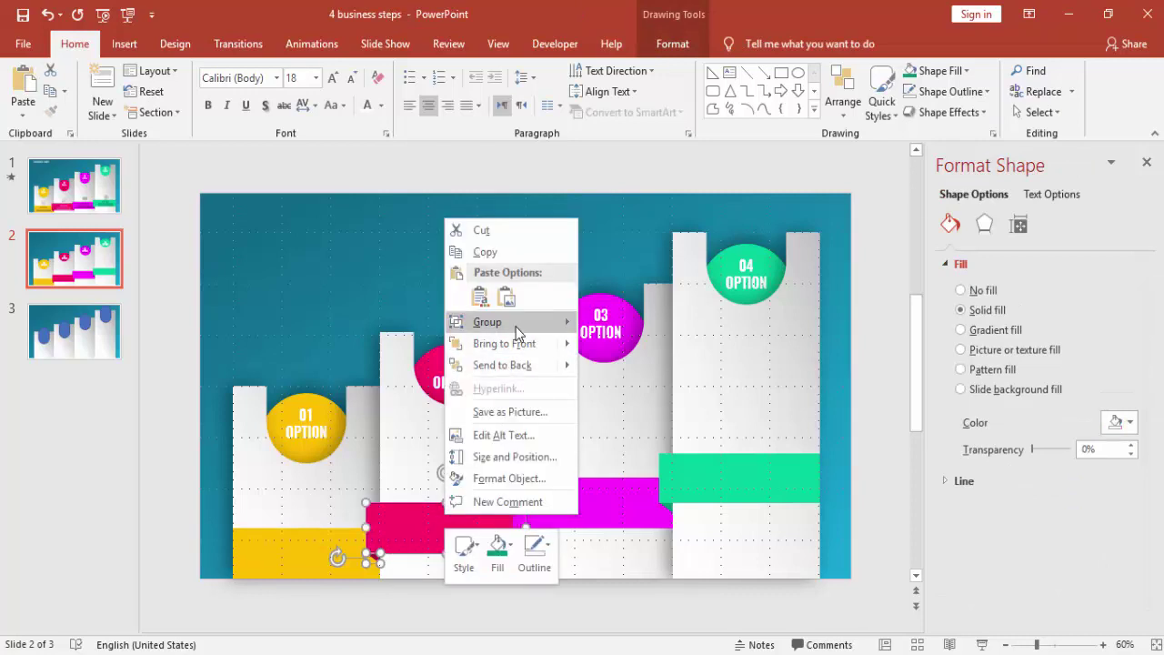
mouse_move(520, 324)
left_click(593, 323)
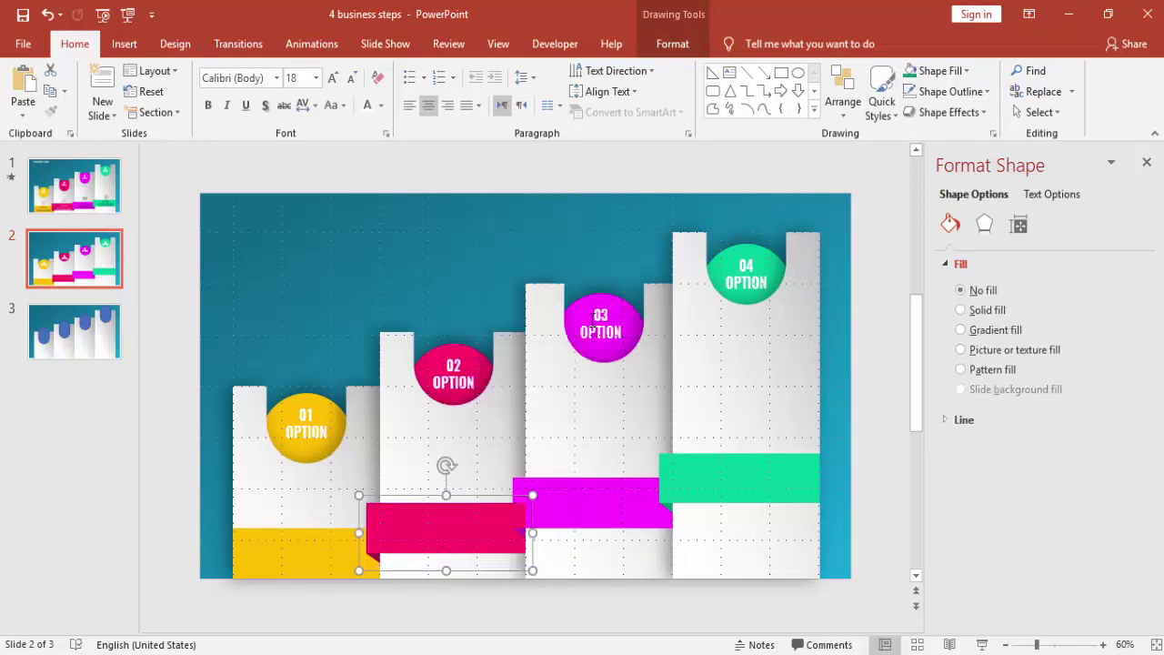
- Group the magenta bar with its purple fold piece
left_click(577, 515)
left_click(526, 536)
left_click(519, 530)
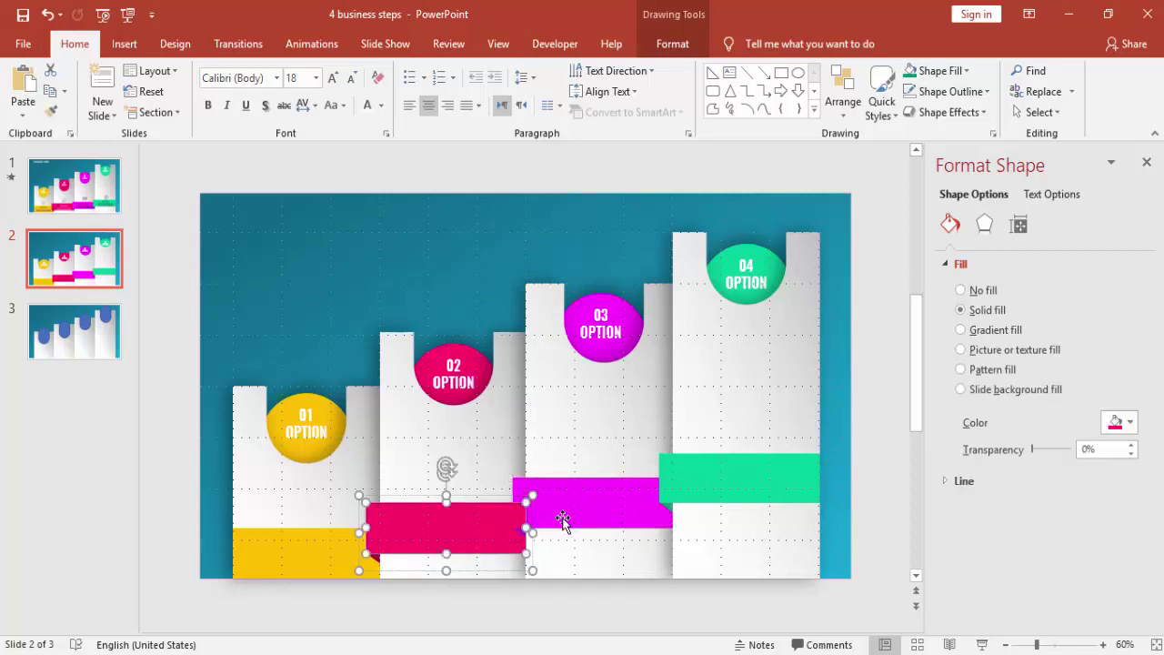
left_click(521, 536)
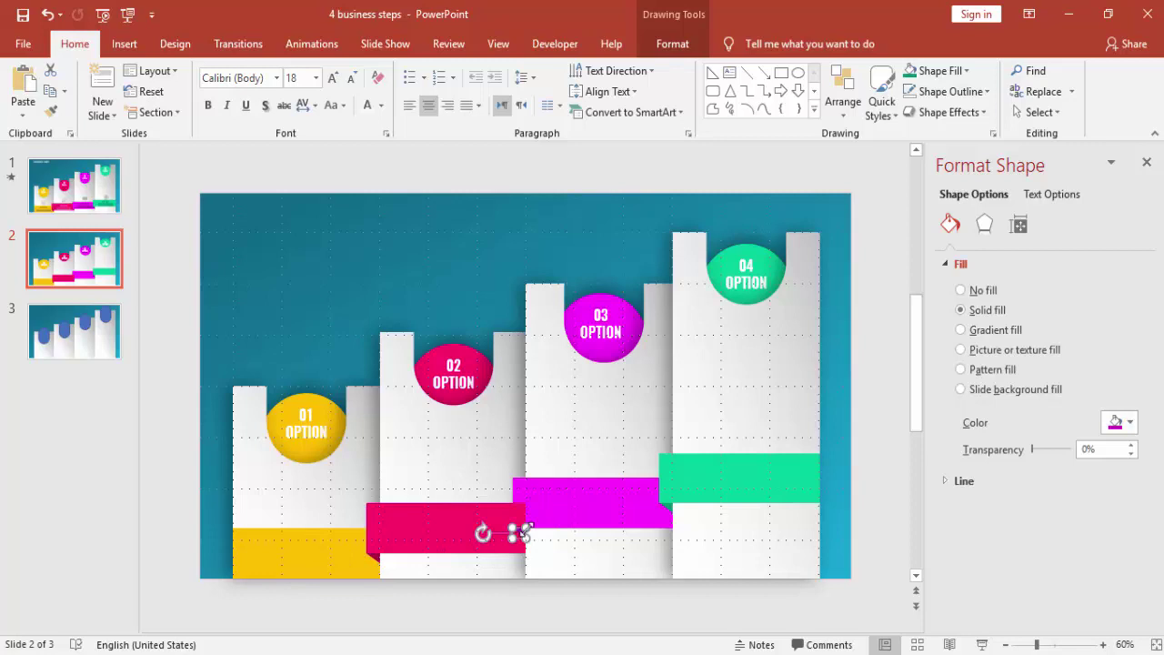
left_click(597, 498)
right_click(598, 497)
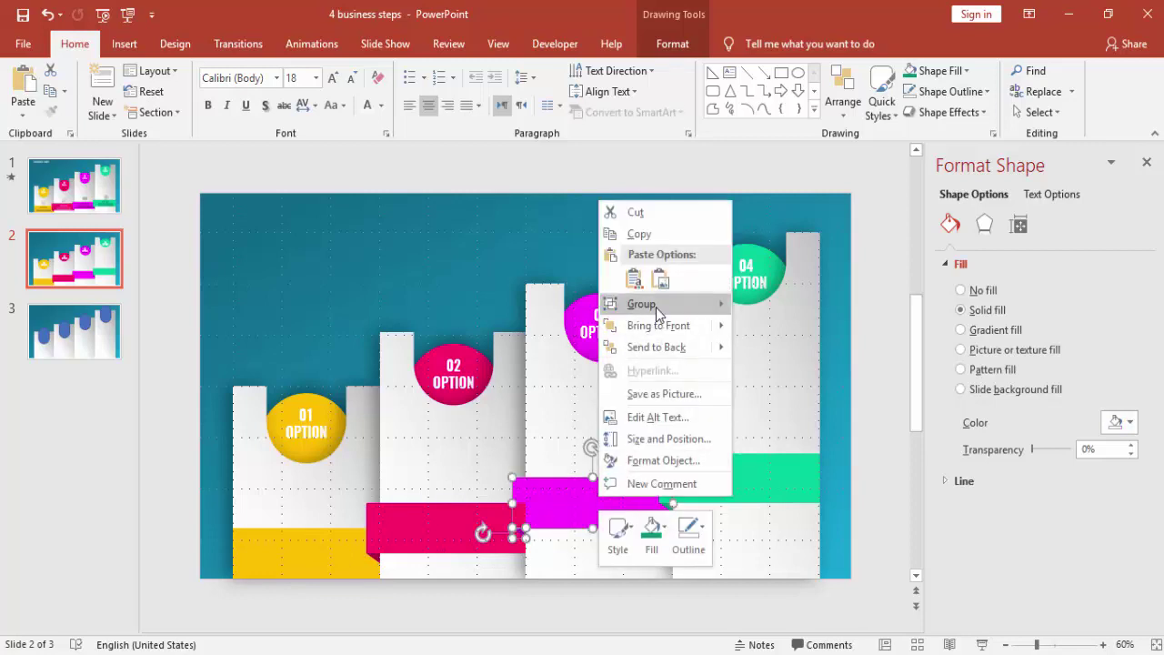
mouse_move(656, 307)
left_click(745, 310)
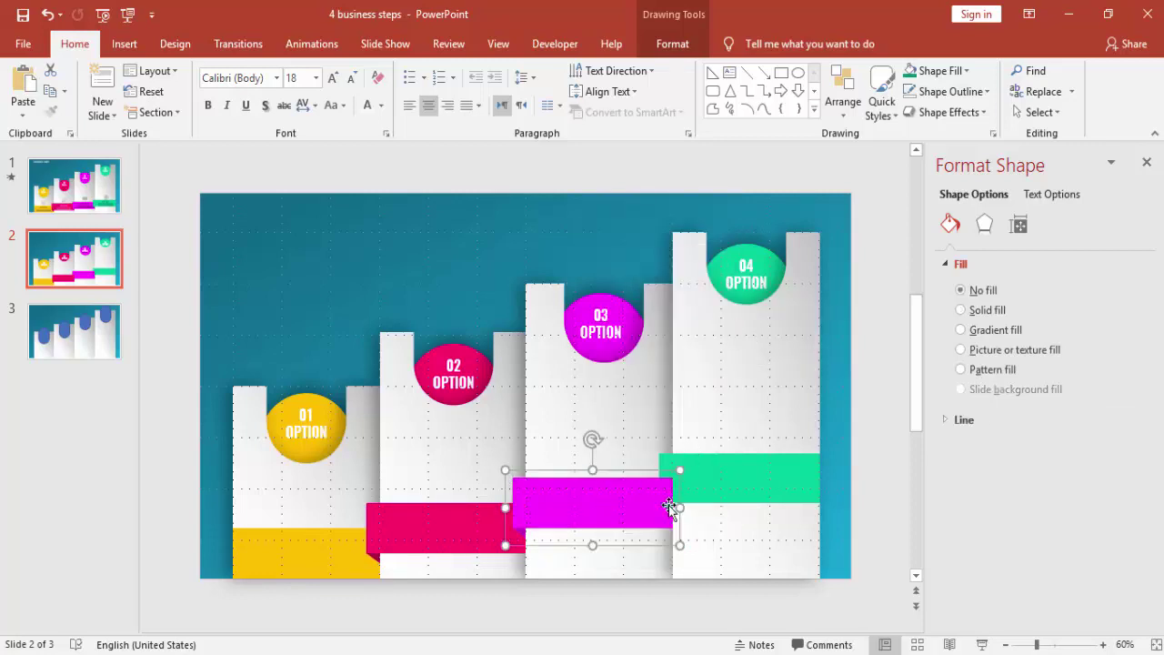
- Select the green bar with its fold triangle for grouping
left_click(669, 505)
left_click(733, 466, "shift")
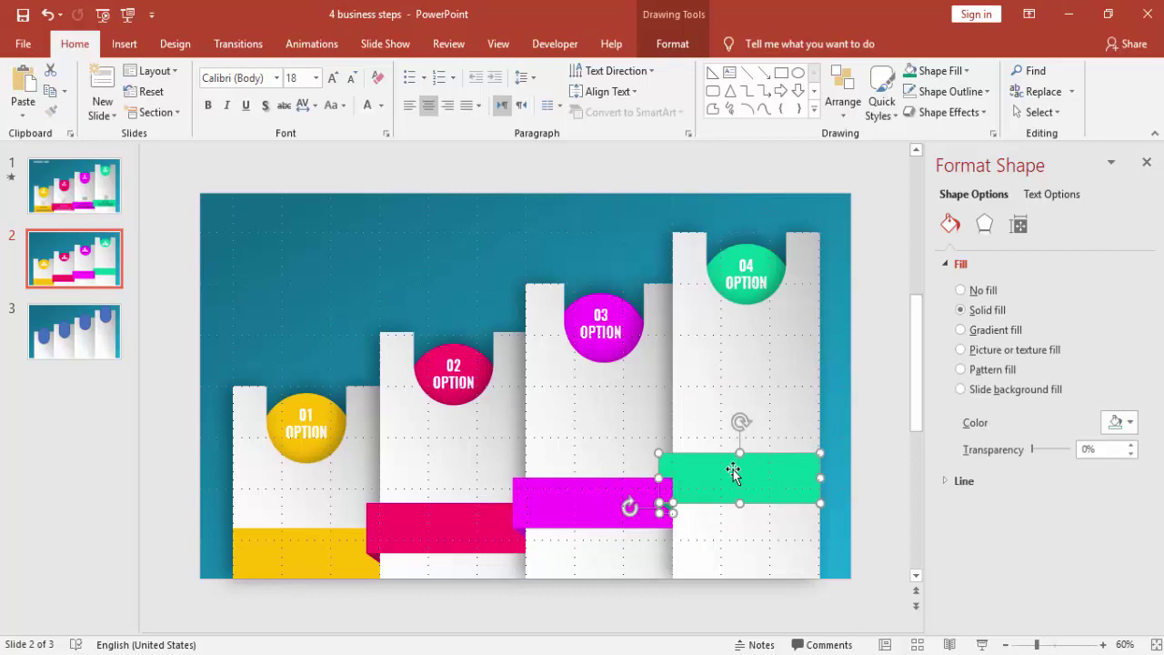
right_click(733, 469)
- Group the green bar with its fold piece and give it an outer shadow: 8 pt distance, more blur
mouse_move(775, 275)
left_click(904, 280)
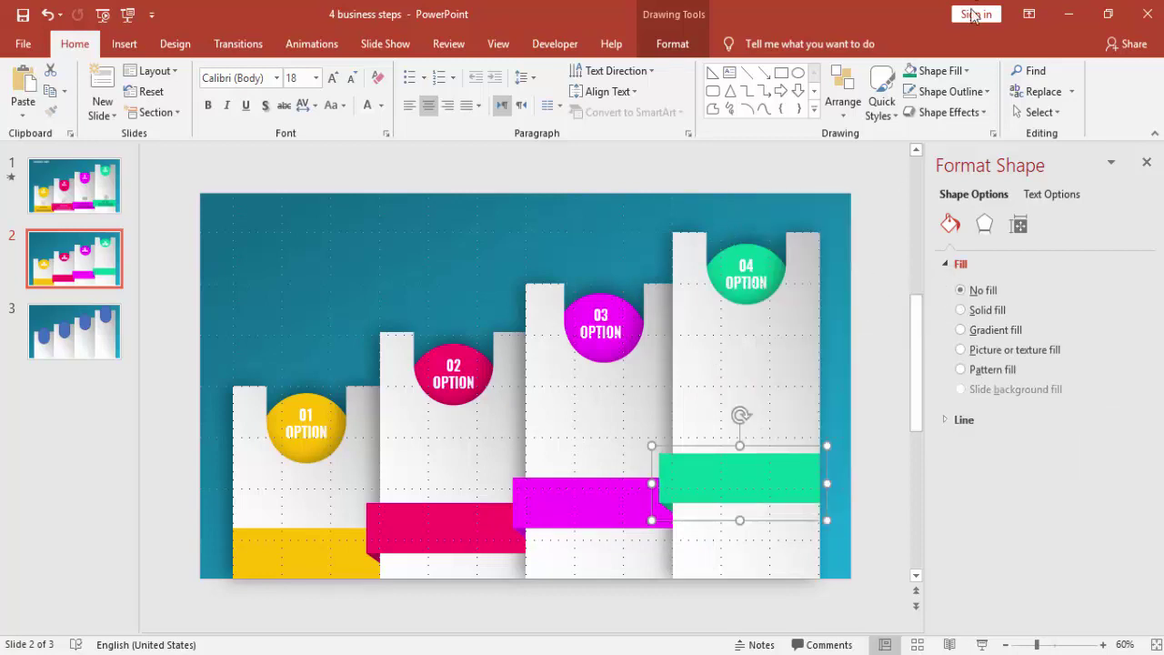
left_click(984, 225)
left_click(1116, 289)
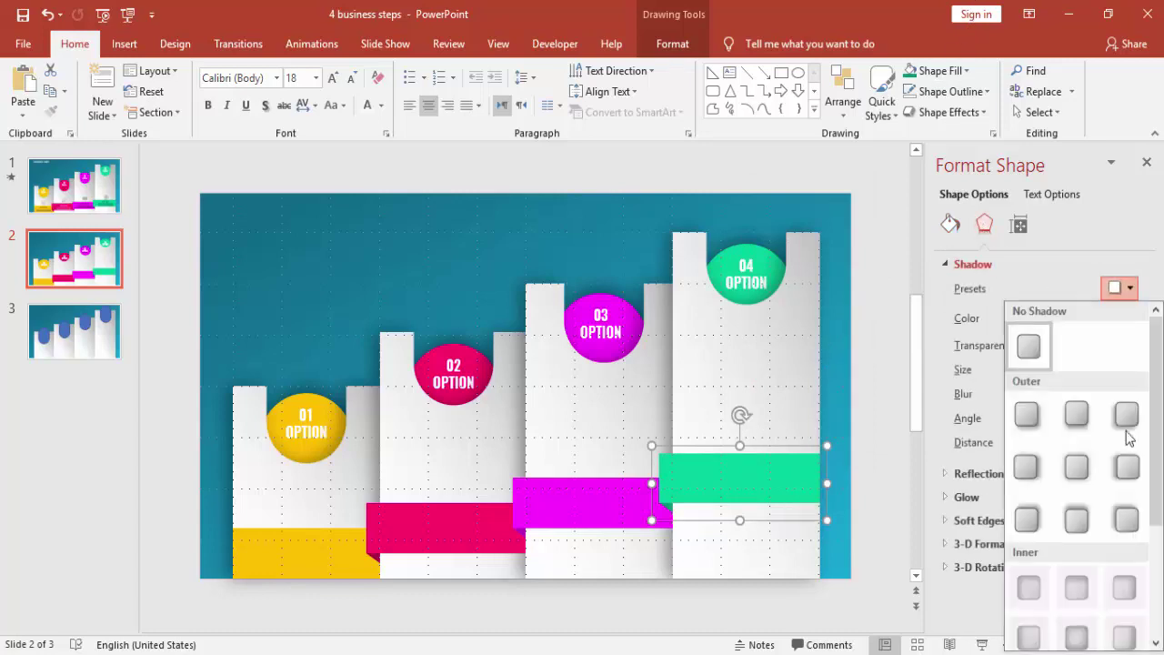
left_click(1129, 469)
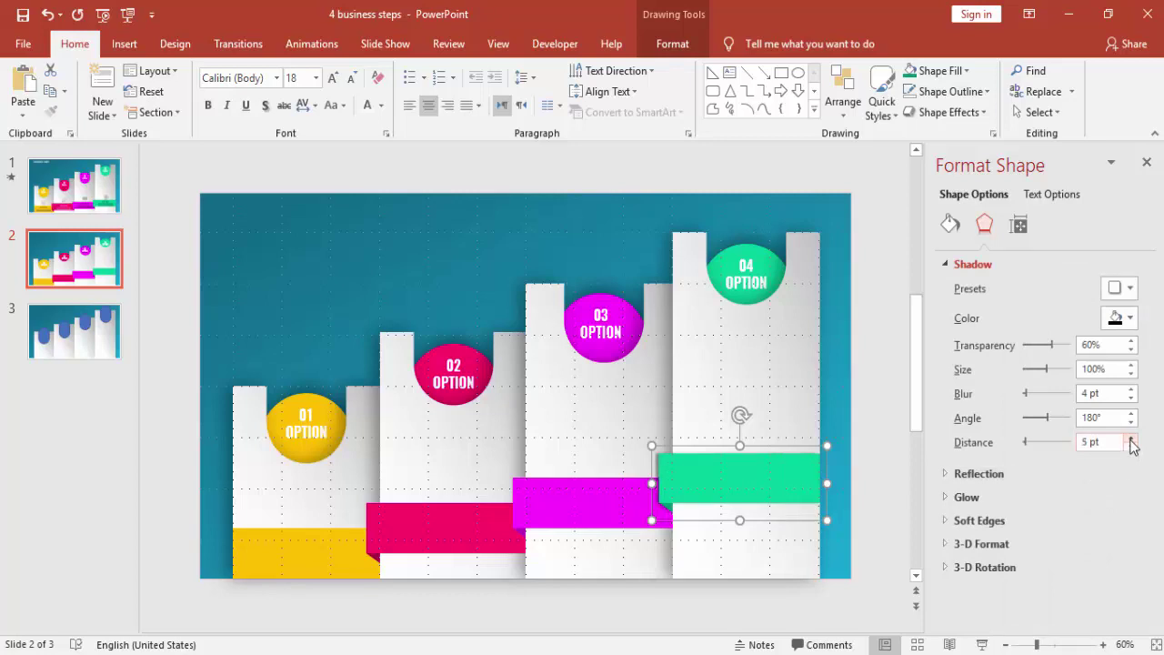
left_click(1132, 438)
left_click(1132, 439)
left_click(1132, 389)
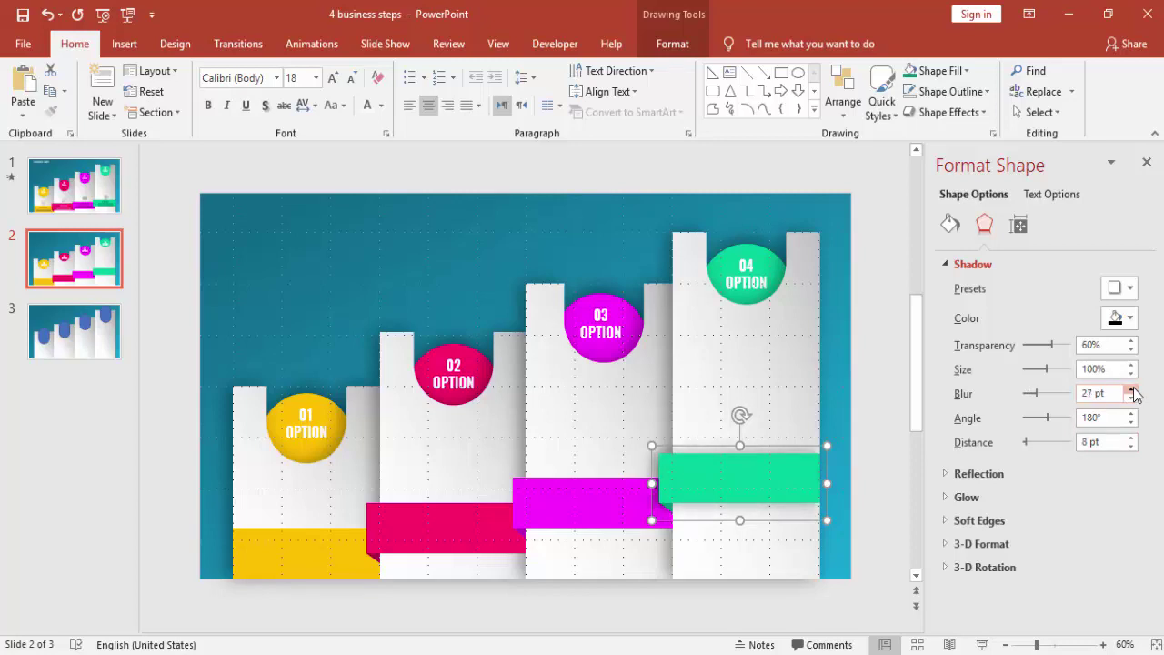
left_click(863, 218)
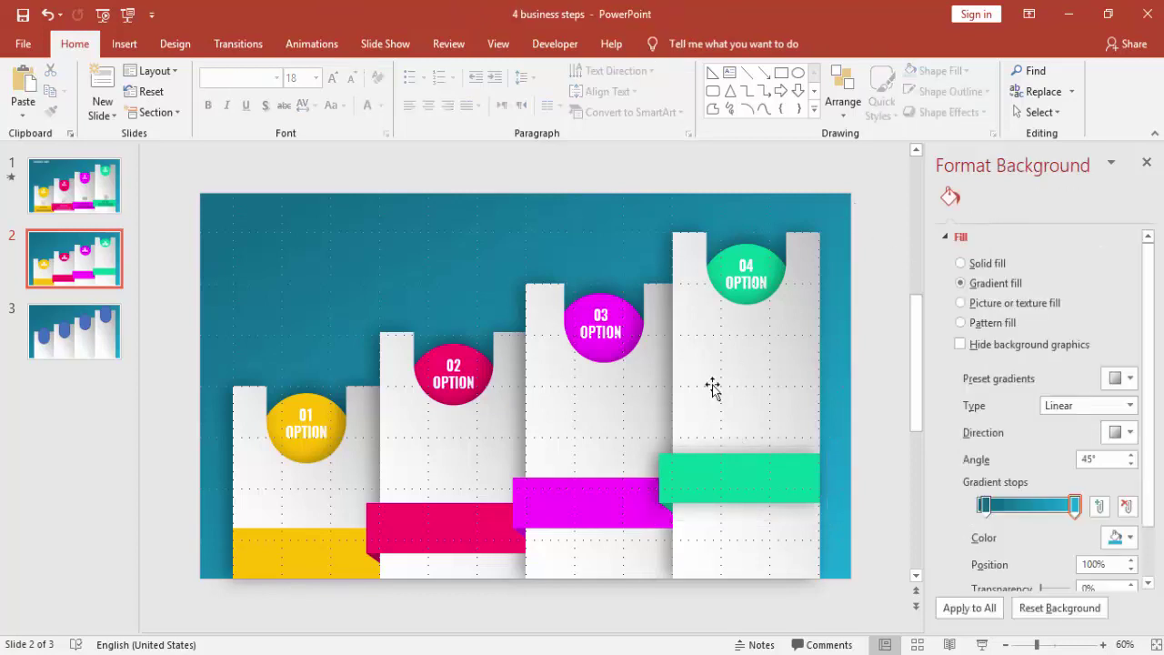
- Give the magenta bar an outer drop shadow with 8 pt distance and increased blur
left_click(564, 514)
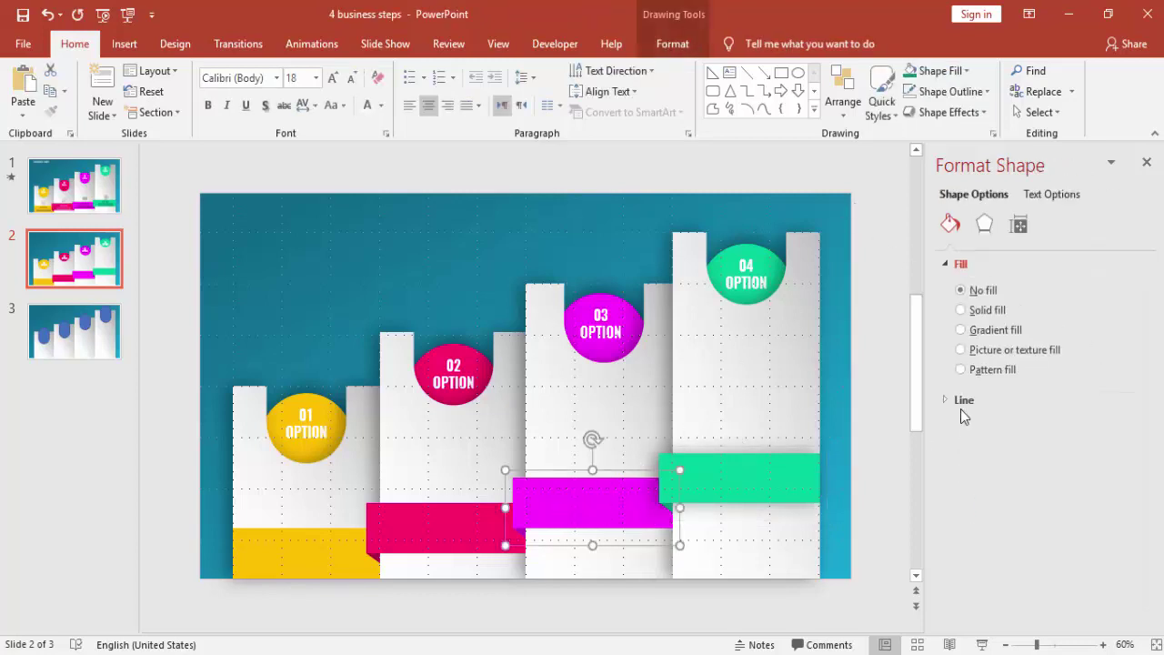
left_click(984, 224)
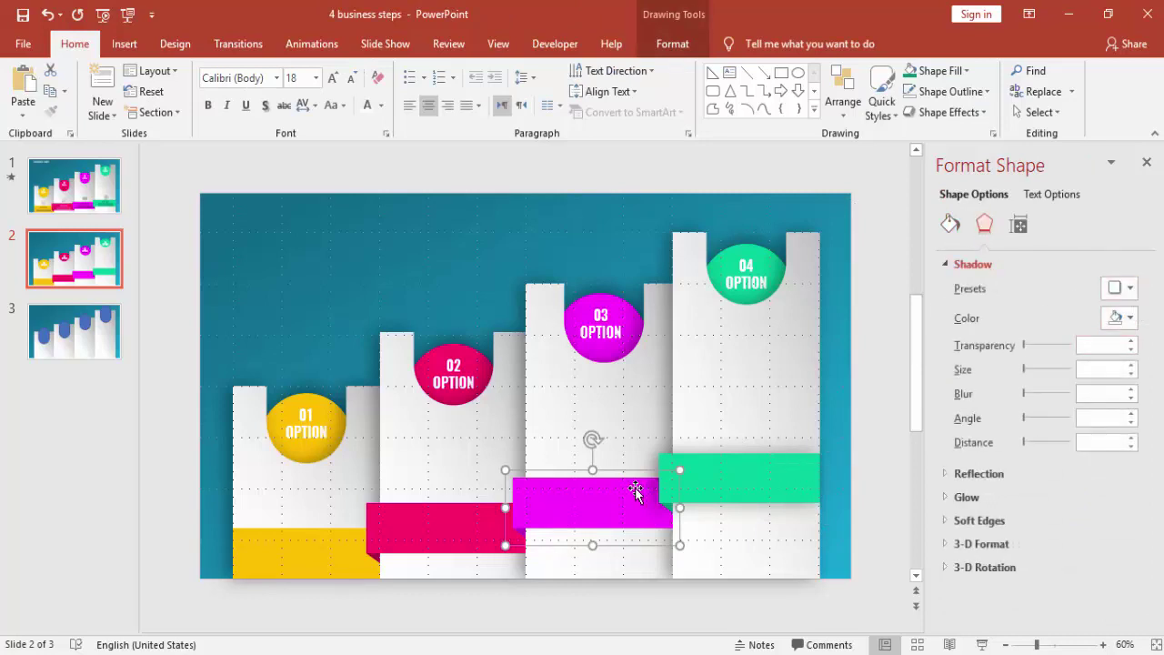
left_click(1131, 289)
left_click(1126, 466)
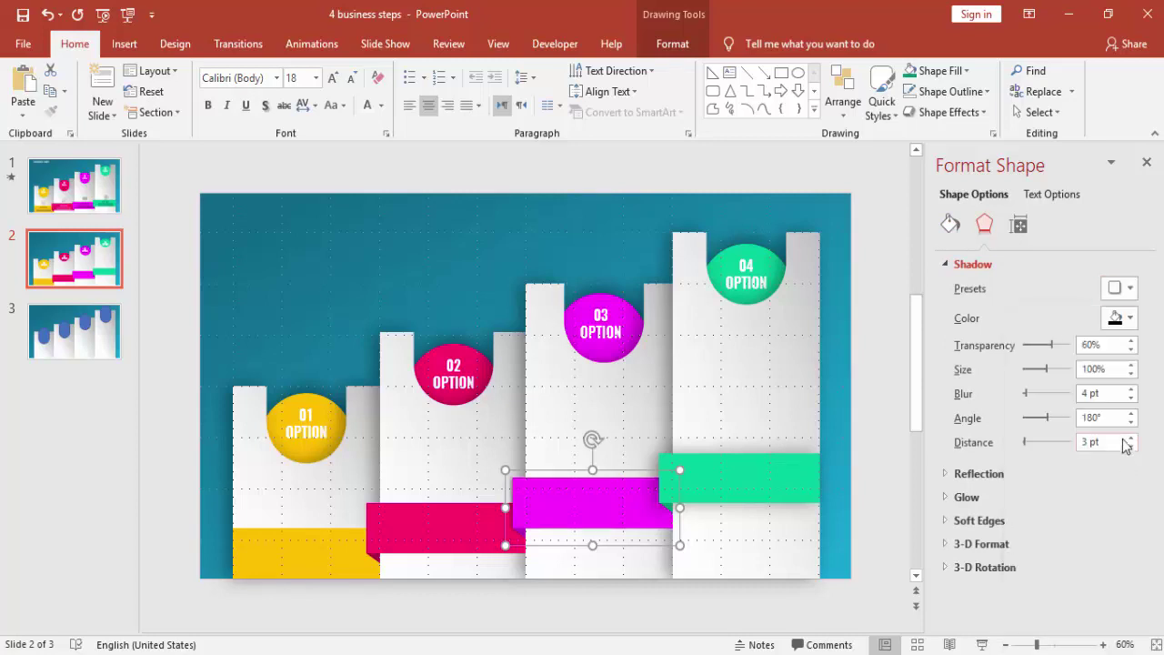
left_click(1133, 438)
left_click(1133, 439)
left_click(1133, 447)
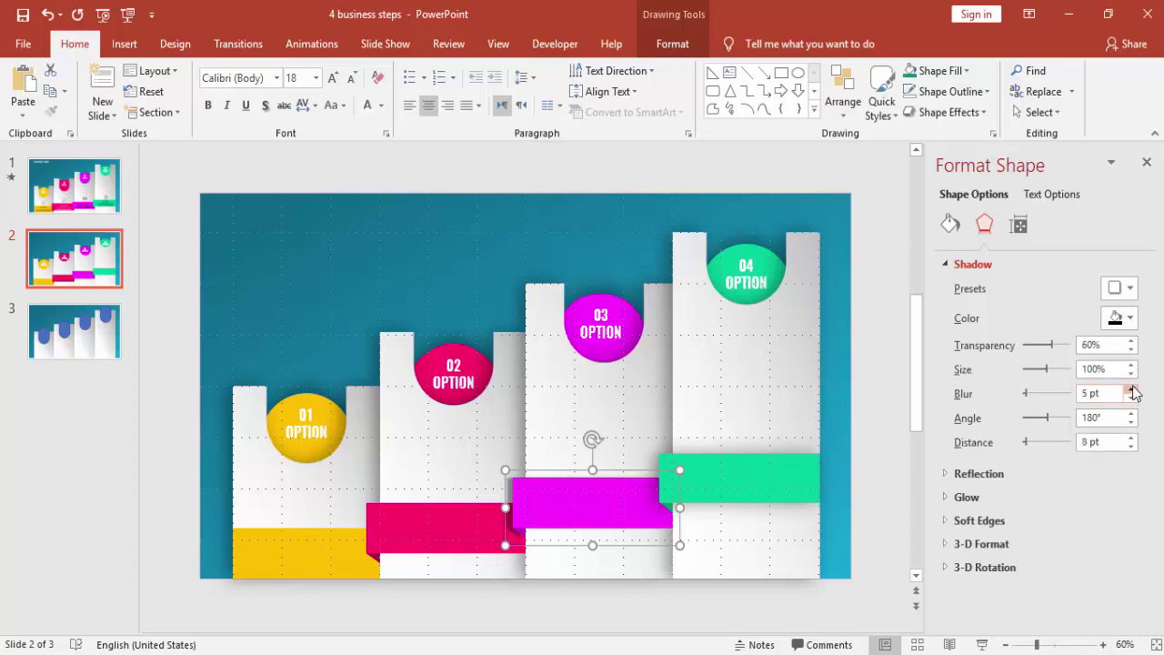
left_click(1133, 389)
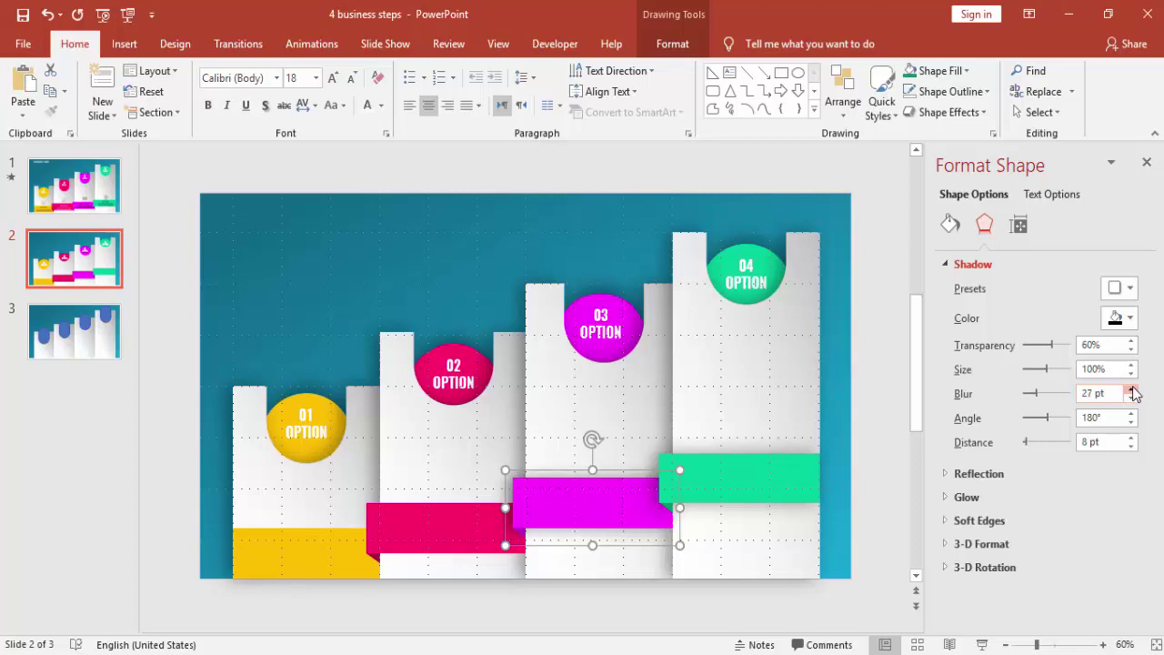
- Give the red 02 bar an outer drop shadow with 8 pt distance and about 28 pt blur
left_click(470, 530)
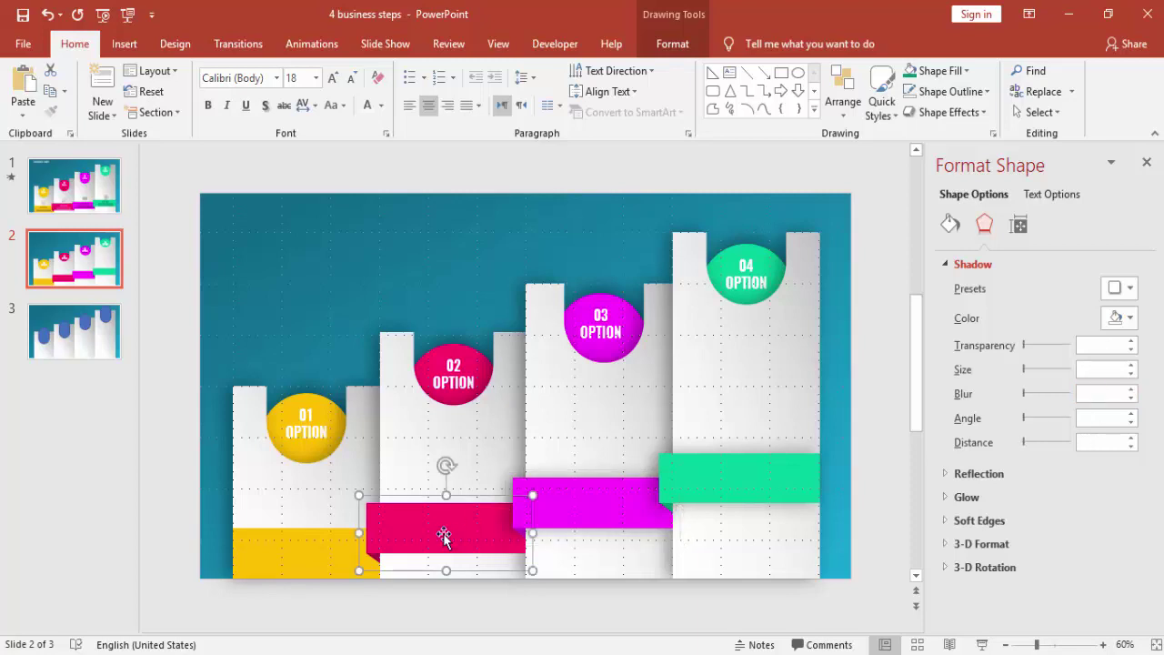
left_click(1124, 289)
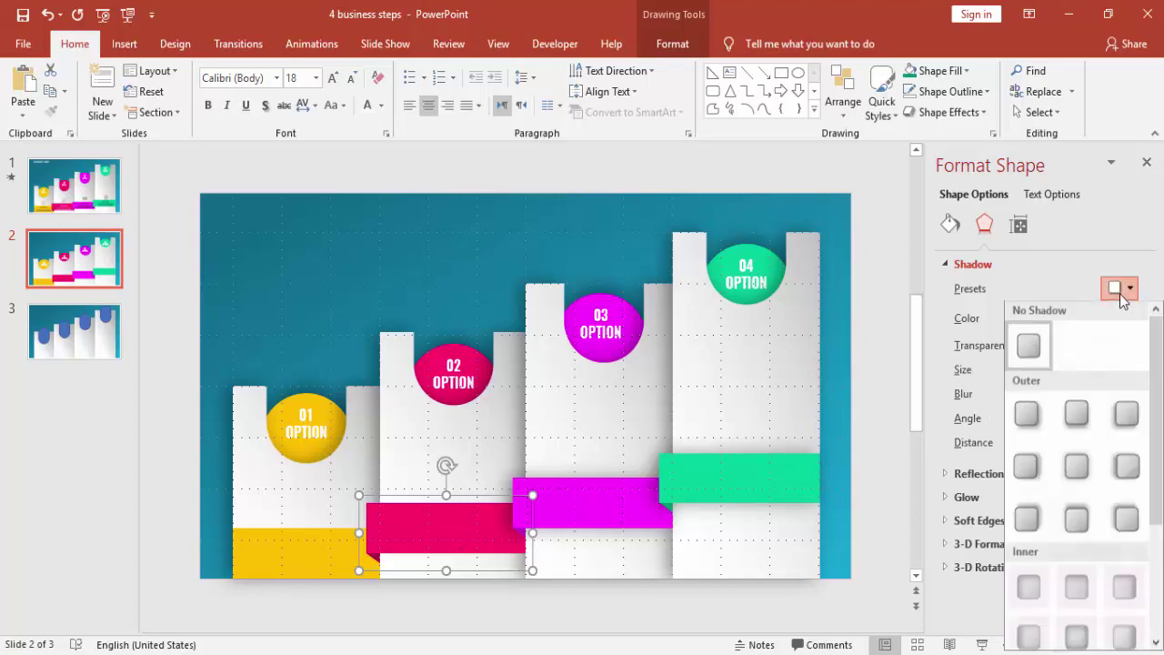
left_click(1128, 467)
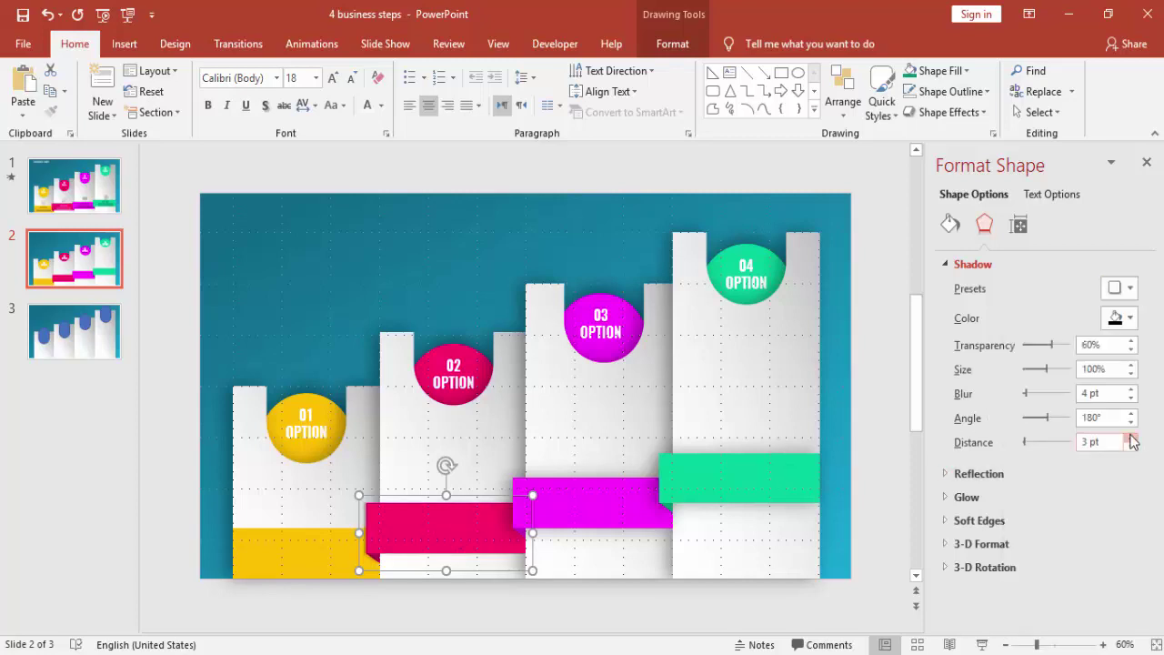
left_click(1132, 437)
left_click(1133, 448)
left_click(1133, 448)
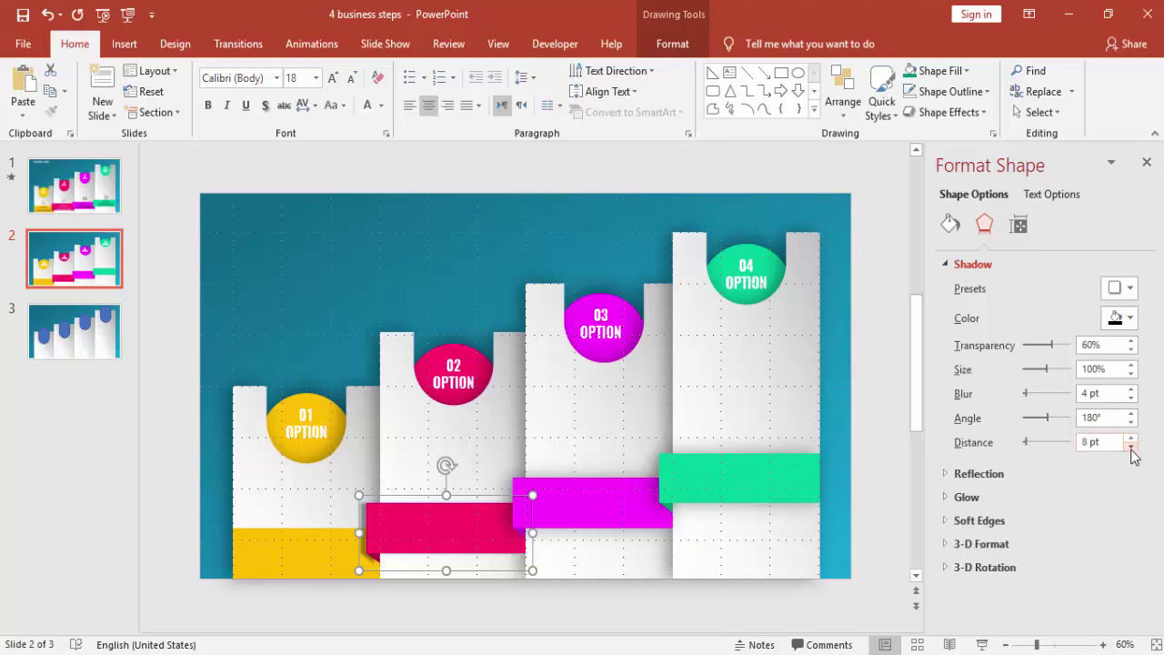
left_click(1132, 392)
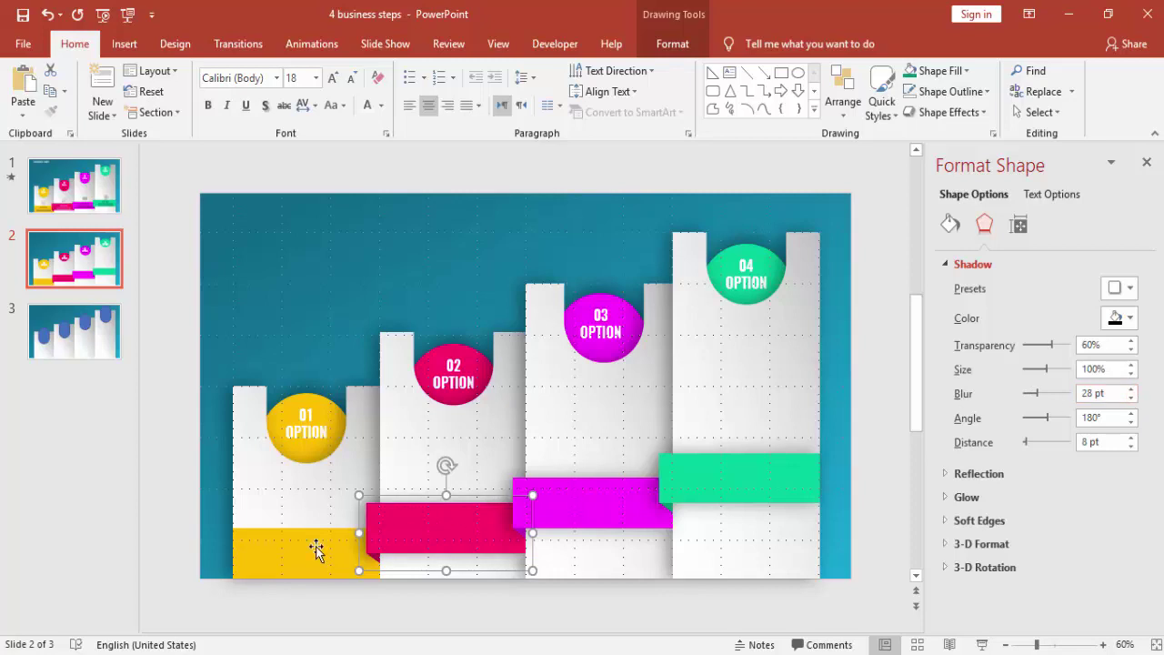
- Paste the four grey icons, place them on steps 01–04 above their bars, and hide gridlines
left_click(333, 312)
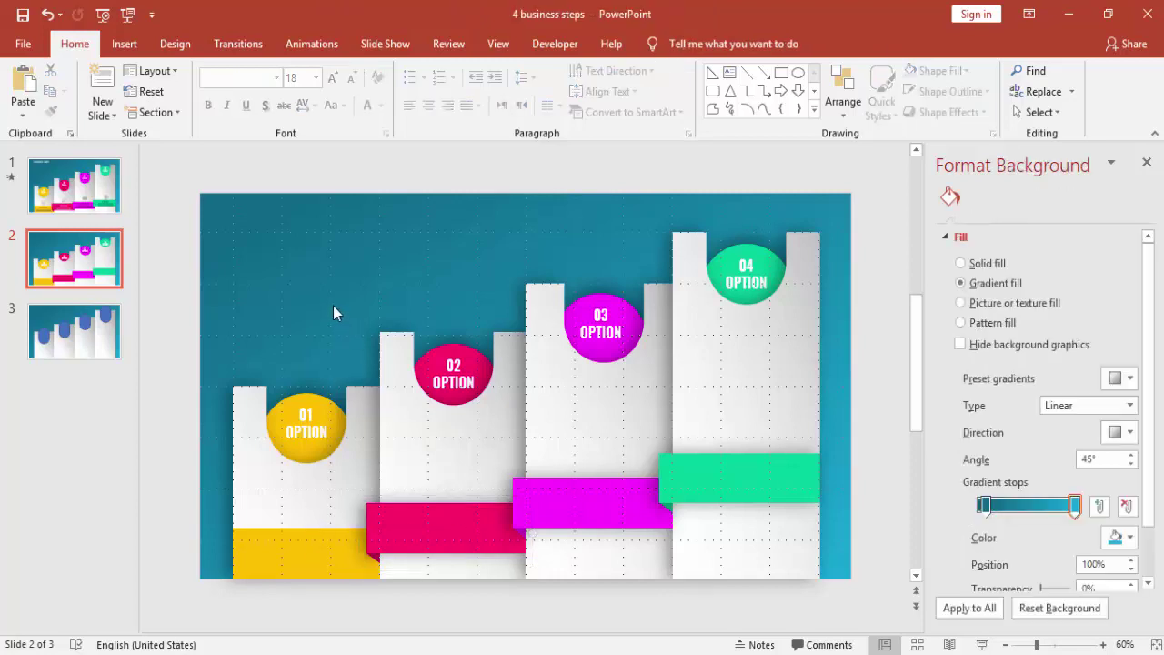
key("ctrl+v")
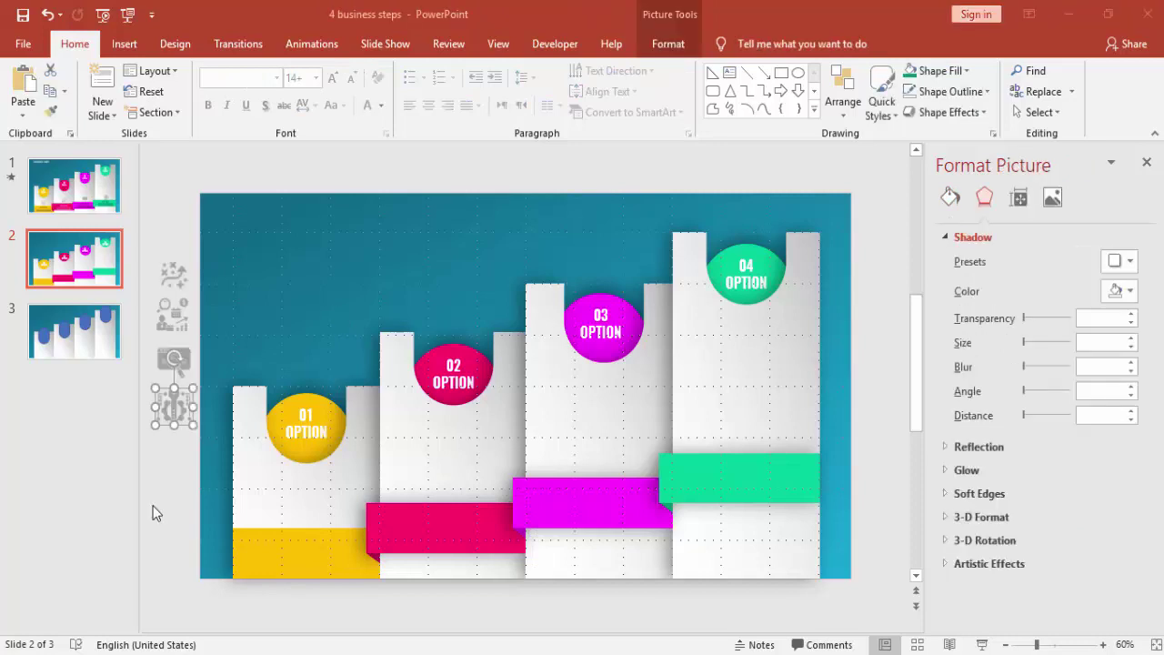
left_click(173, 488)
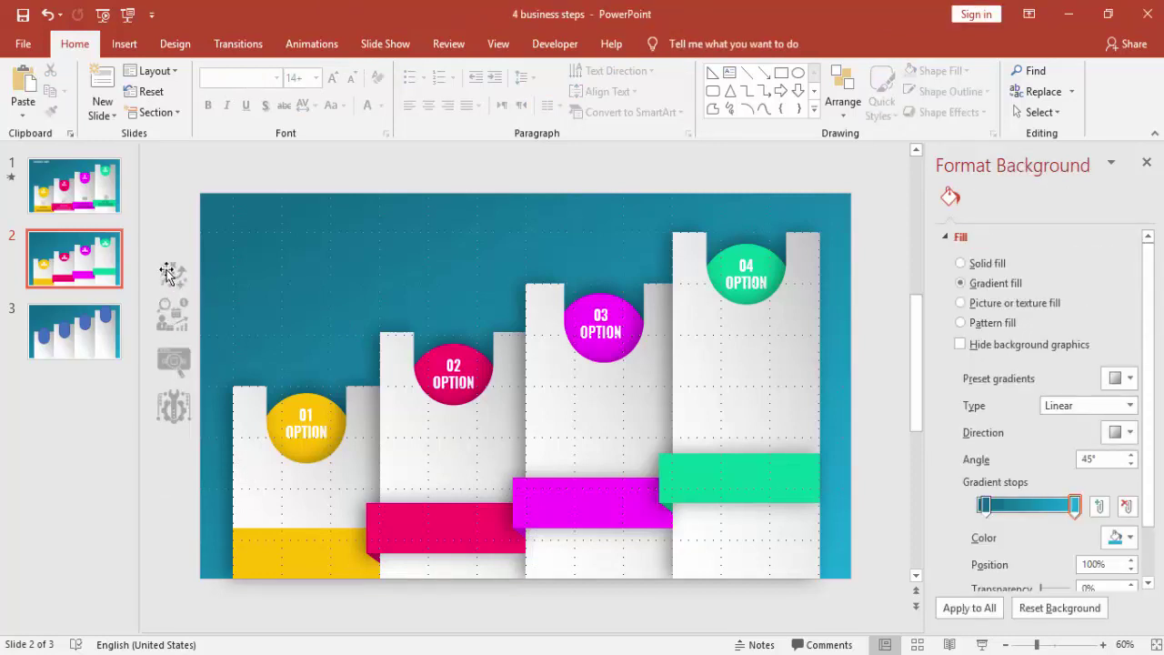
left_click(177, 277)
left_click_drag(177, 277, 307, 513)
left_click_drag(186, 320, 456, 481)
left_click_drag(173, 364, 599, 457)
left_click_drag(173, 407, 759, 432)
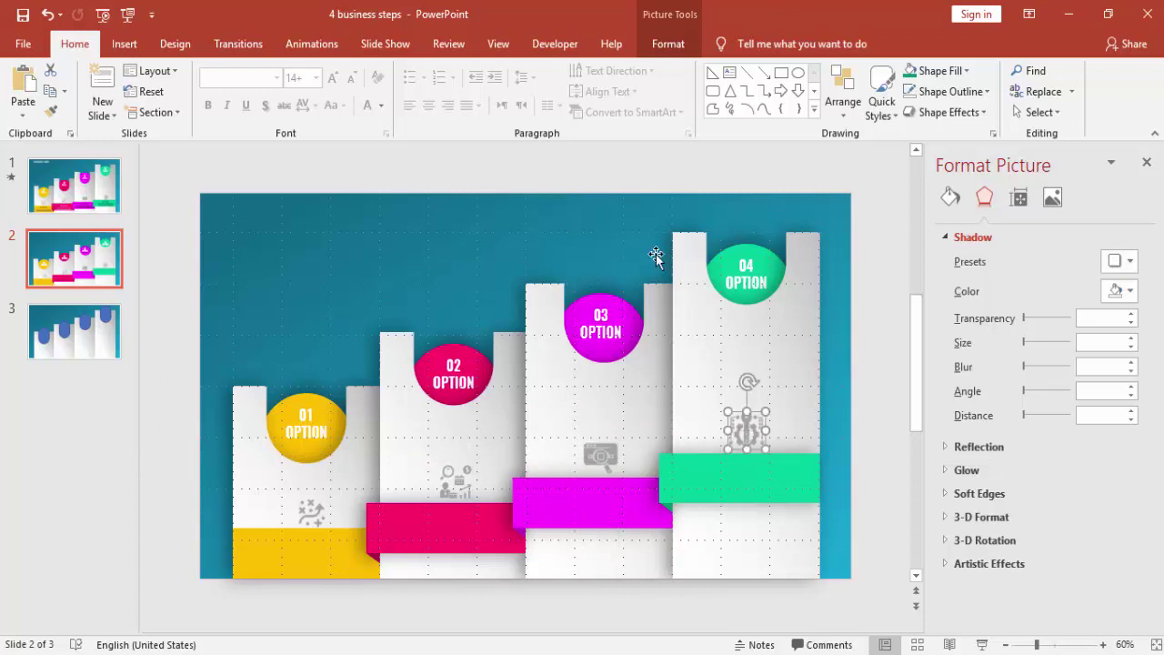
left_click(509, 45)
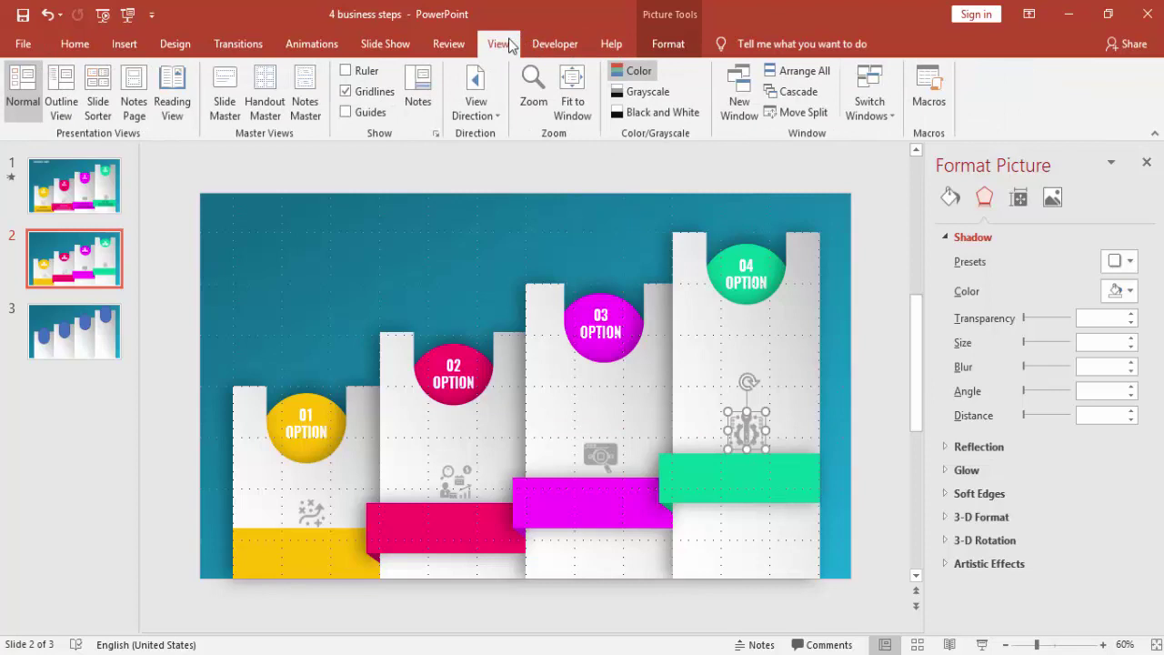
left_click(357, 199)
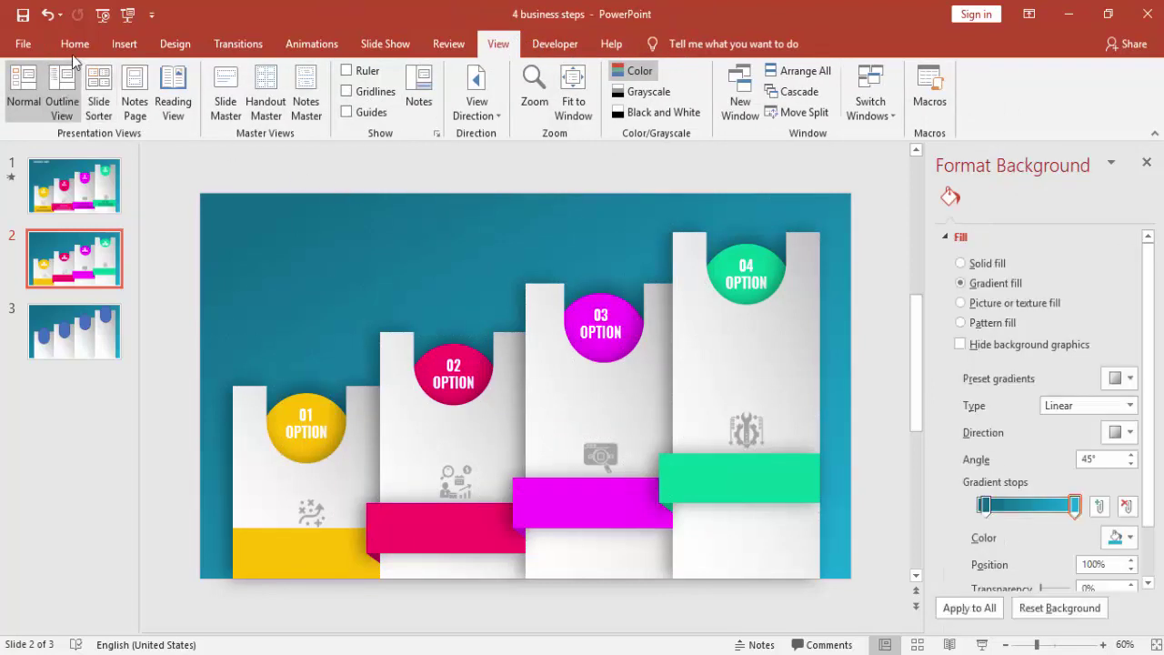
- Draw a text box above the slide and type the 'SUB TITLE' caption
left_click(124, 43)
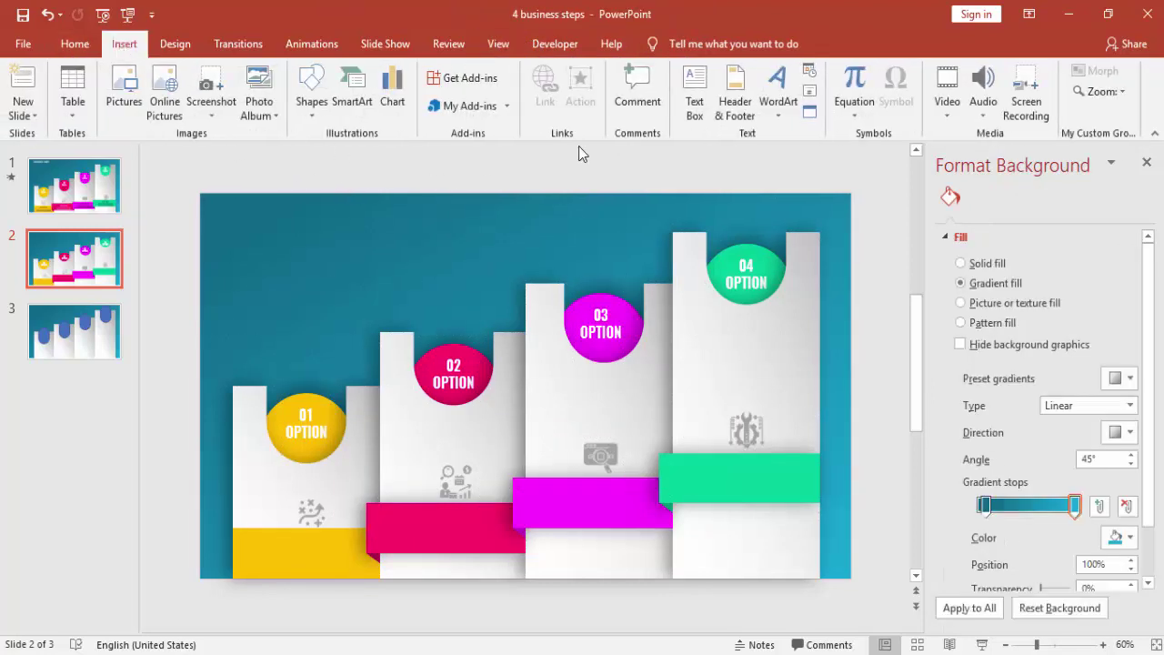
left_click(697, 86)
left_click_drag(174, 176, 323, 202)
type("OS")
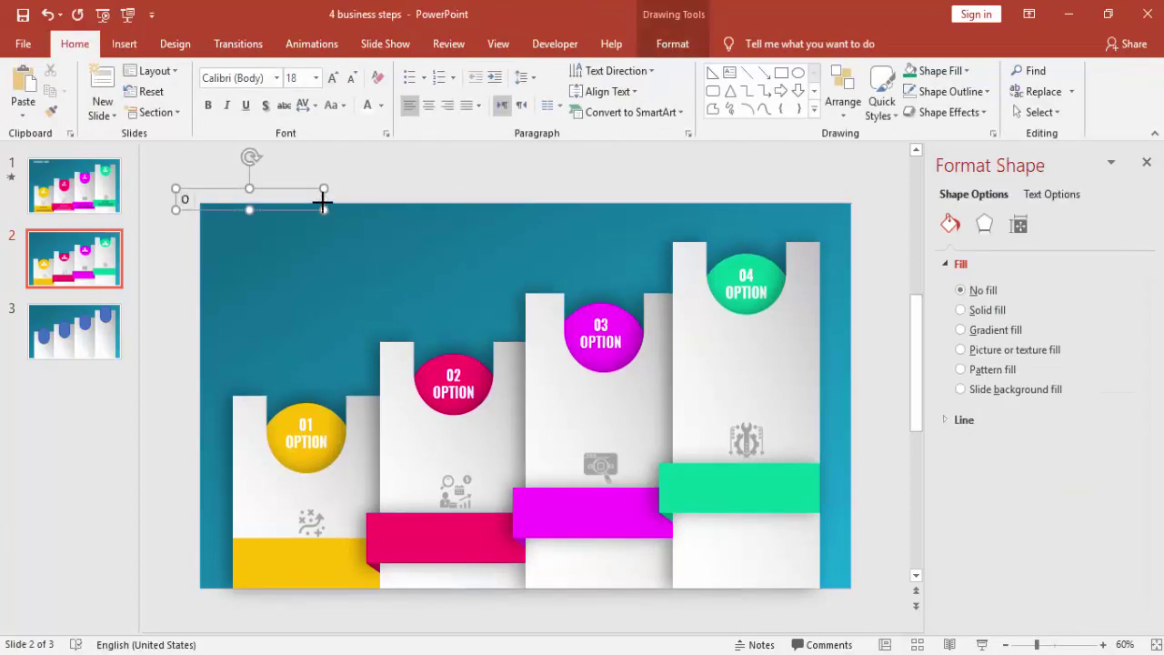
key("BackSpace")
type("SUB TITLE 01")
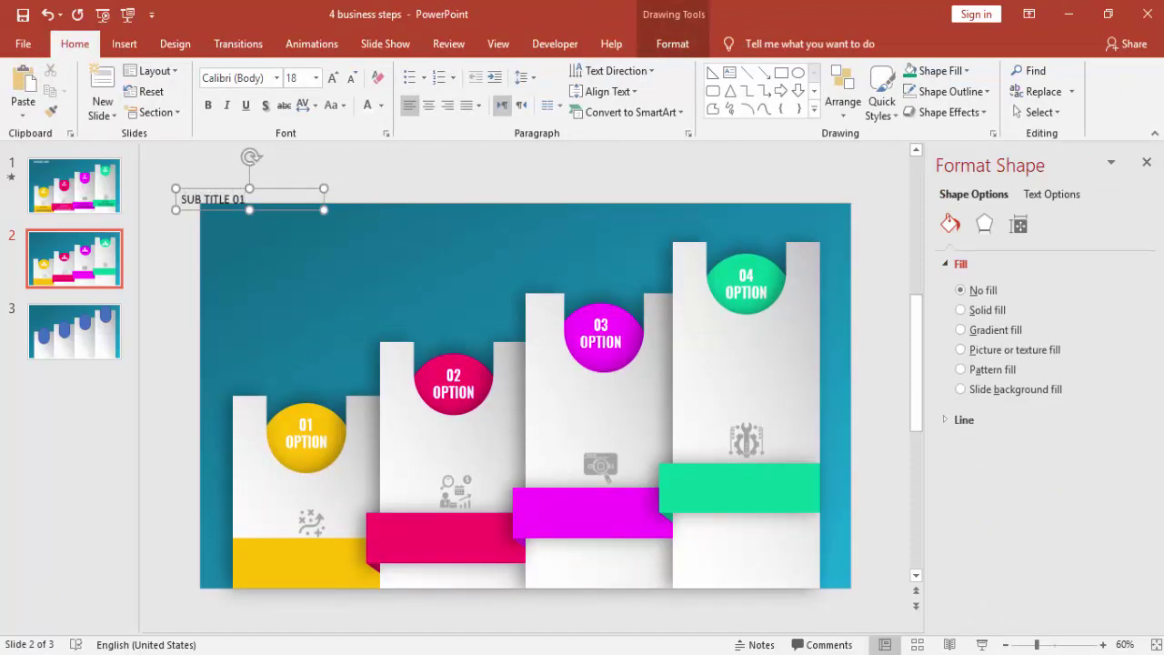
- Make the caption white, centred Oswald 16 pt and place it on step 01's yellow band
left_click(246, 78)
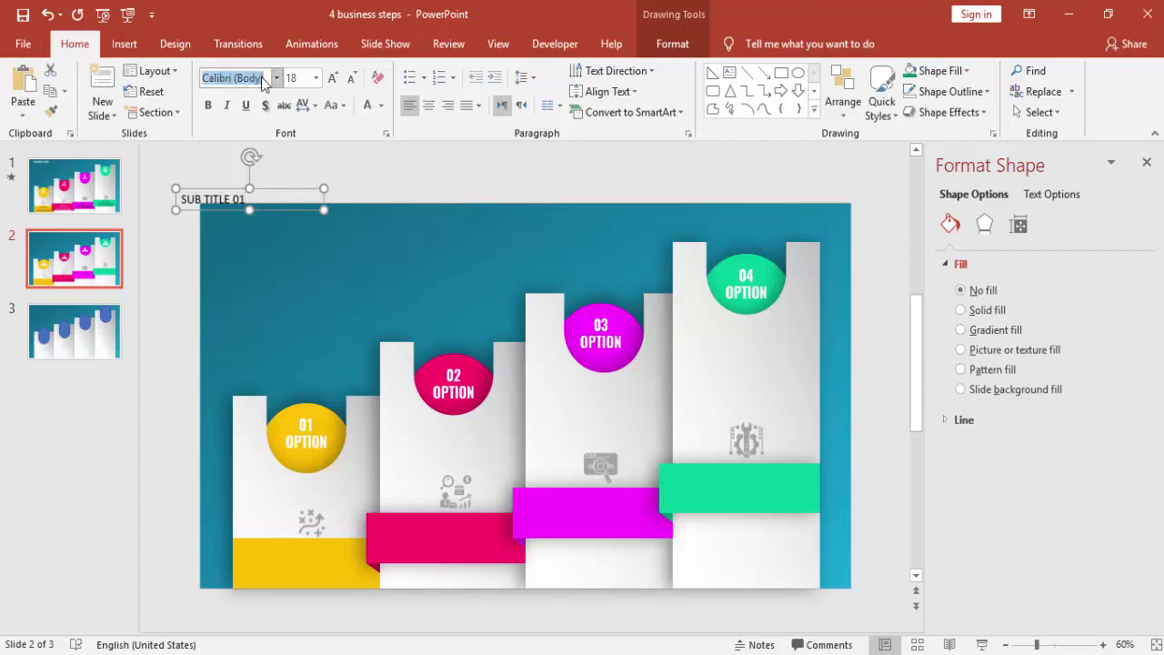
type("Oswald")
key("Return")
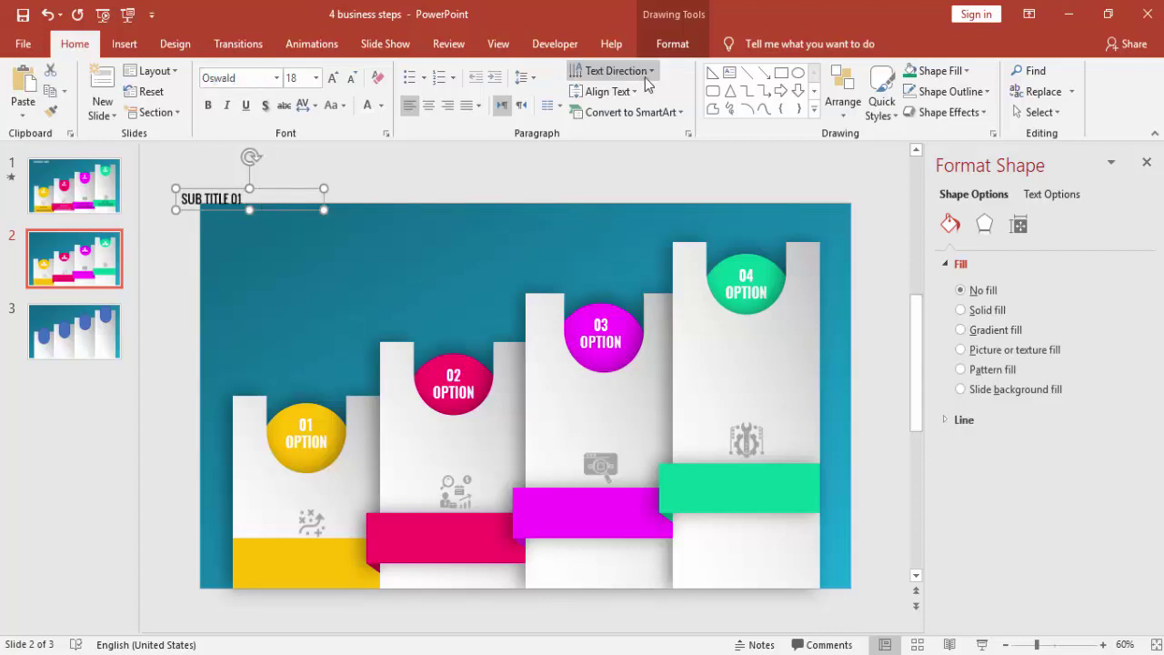
left_click(369, 105)
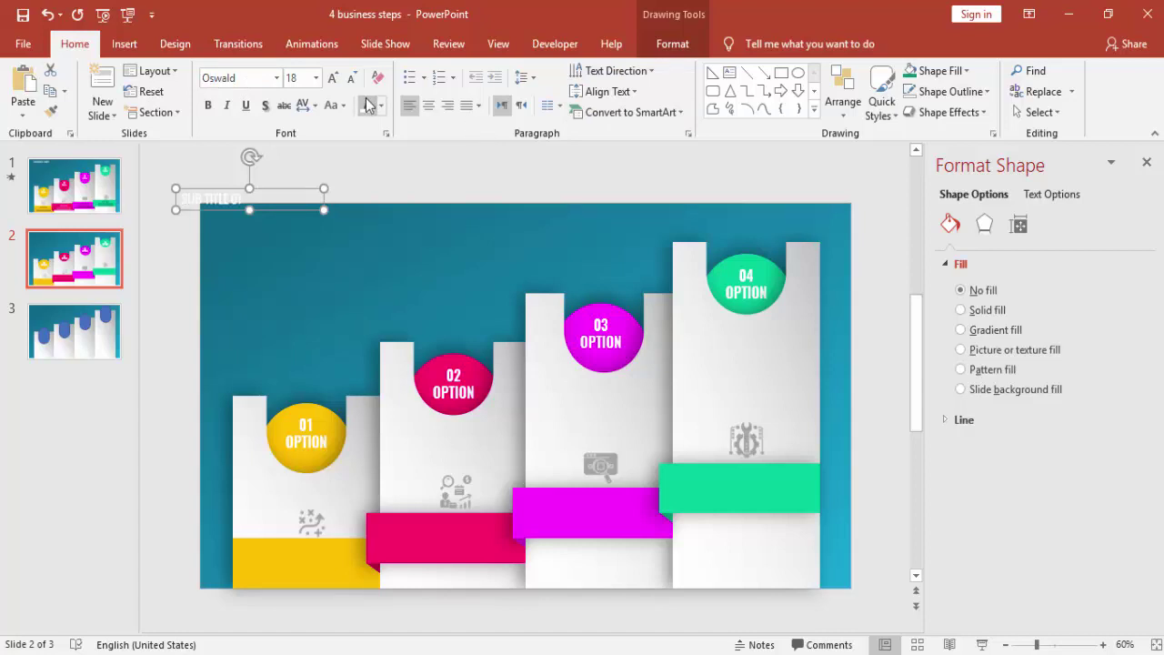
left_click(428, 105)
left_click_drag(276, 194, 332, 531)
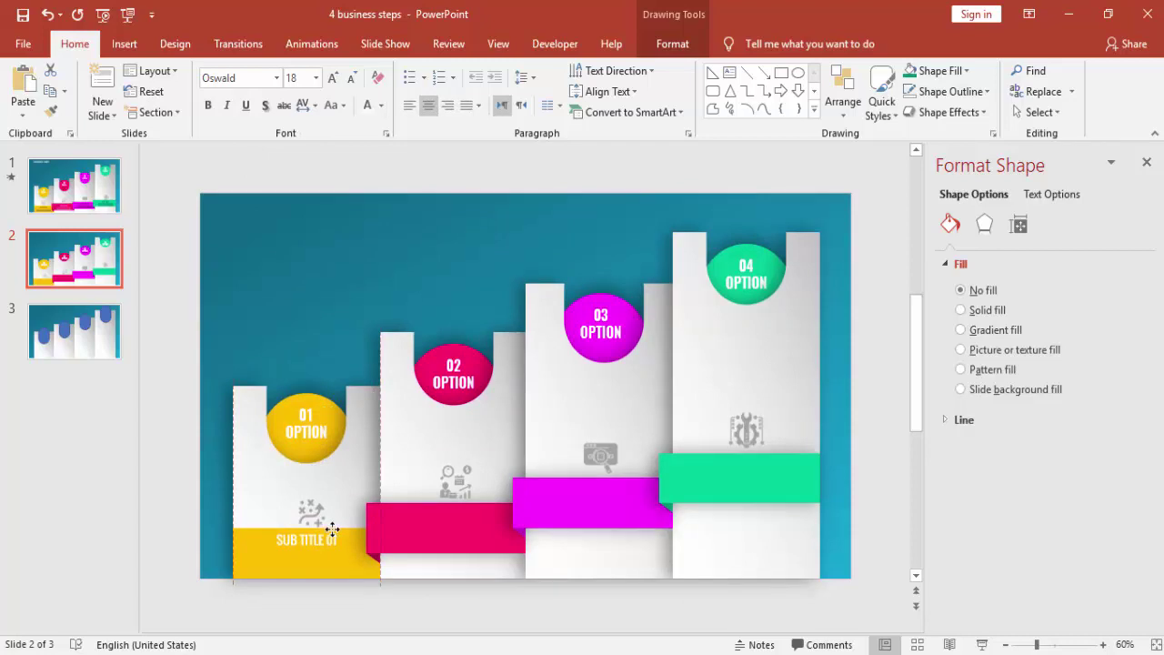
left_click(351, 78)
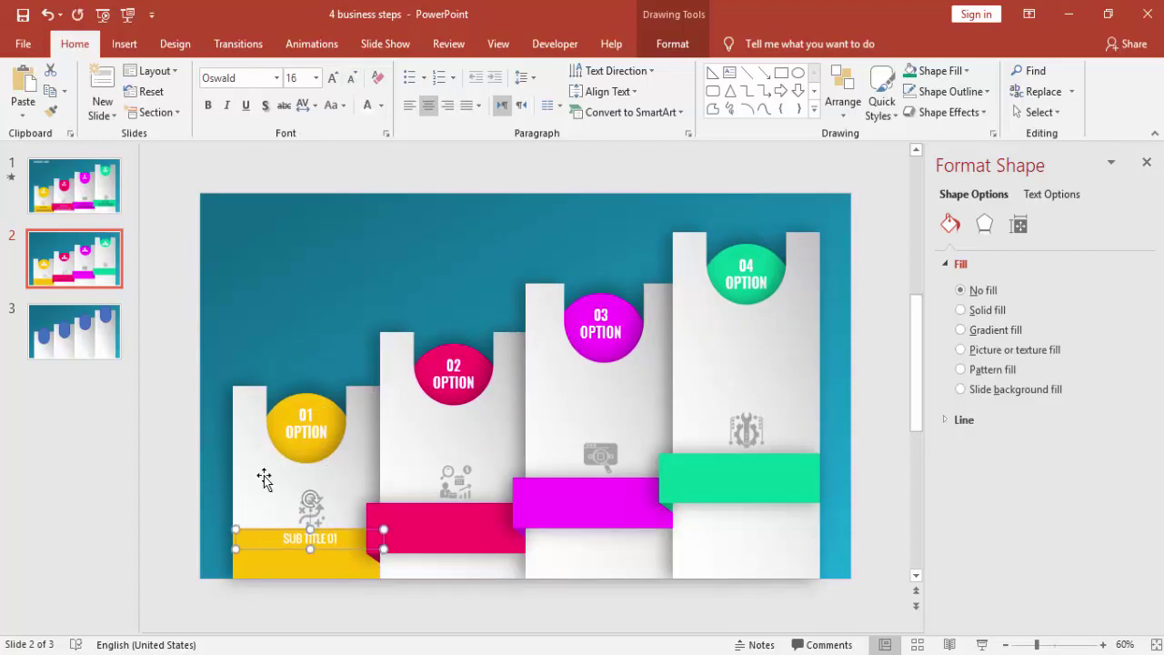
left_click(183, 348)
left_click(136, 44)
left_click(694, 100)
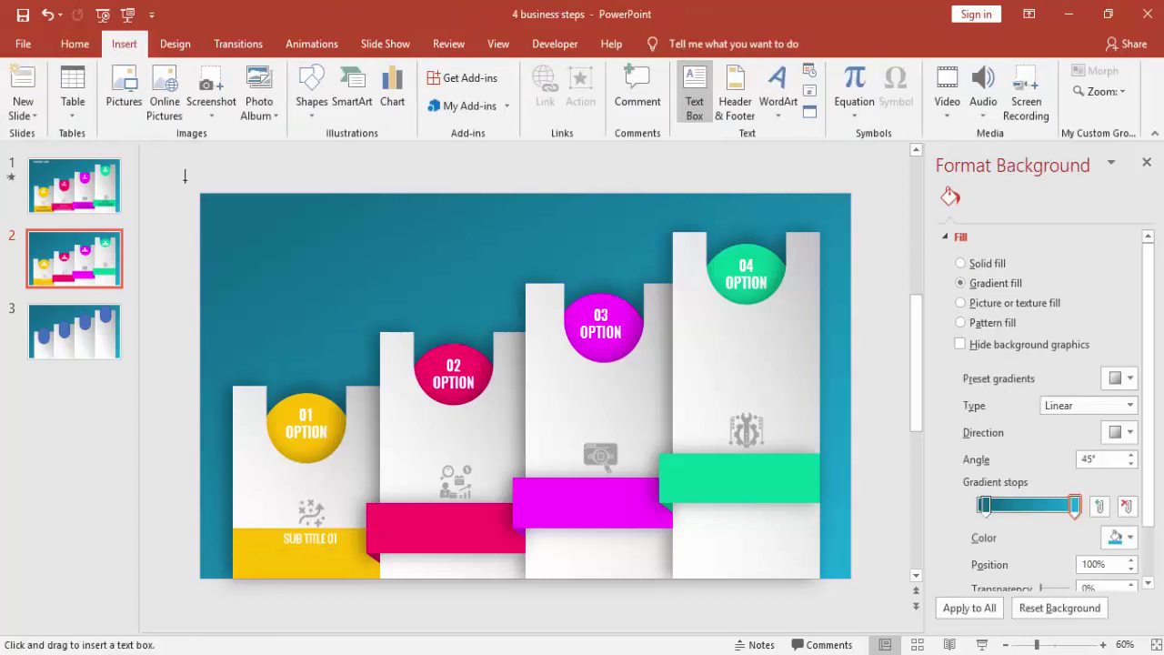
- Create a text box with =lorem(1), keep only the first sentence, and narrow it to two lines
left_click_drag(185, 179, 379, 244)
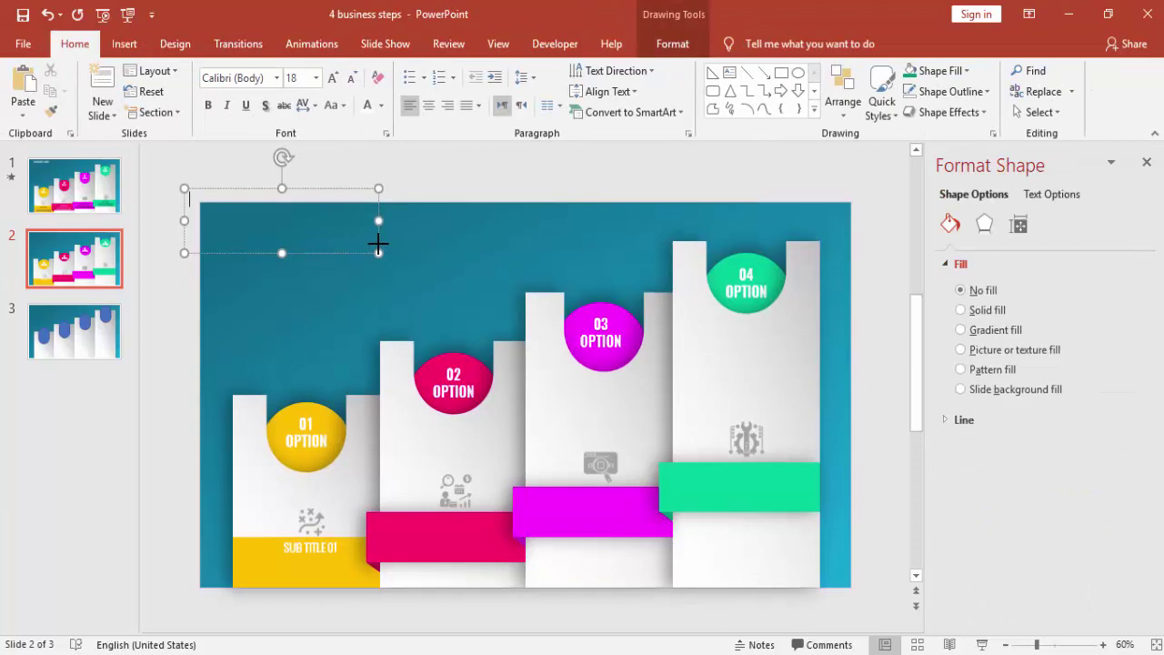
type("=lorem(1)")
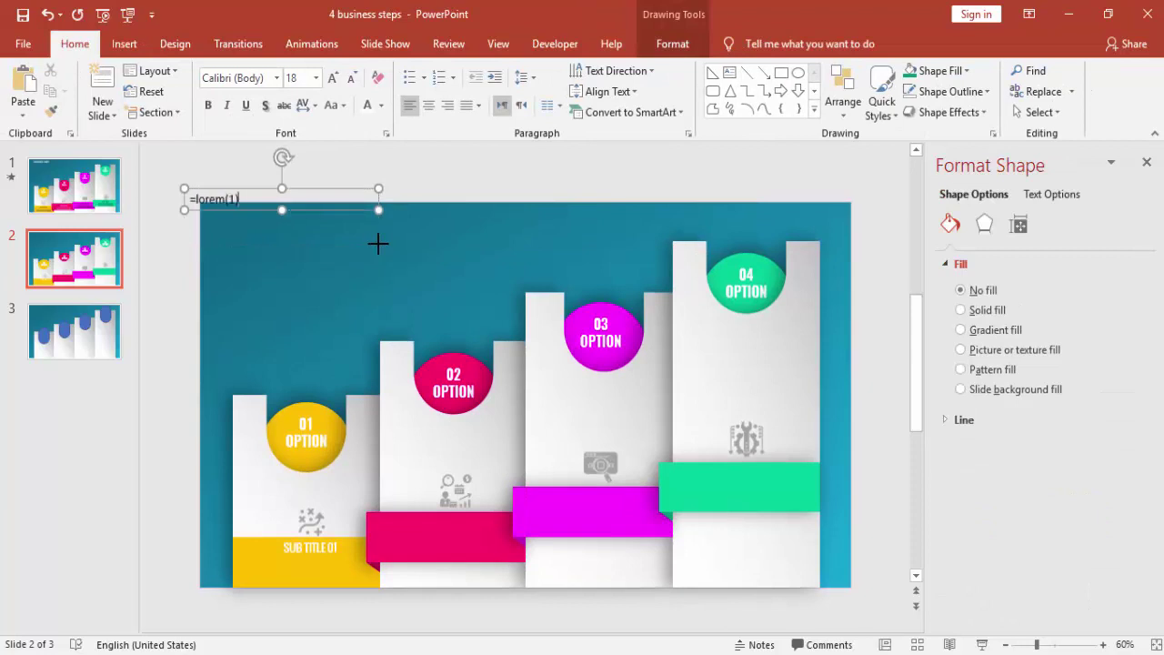
key("Return")
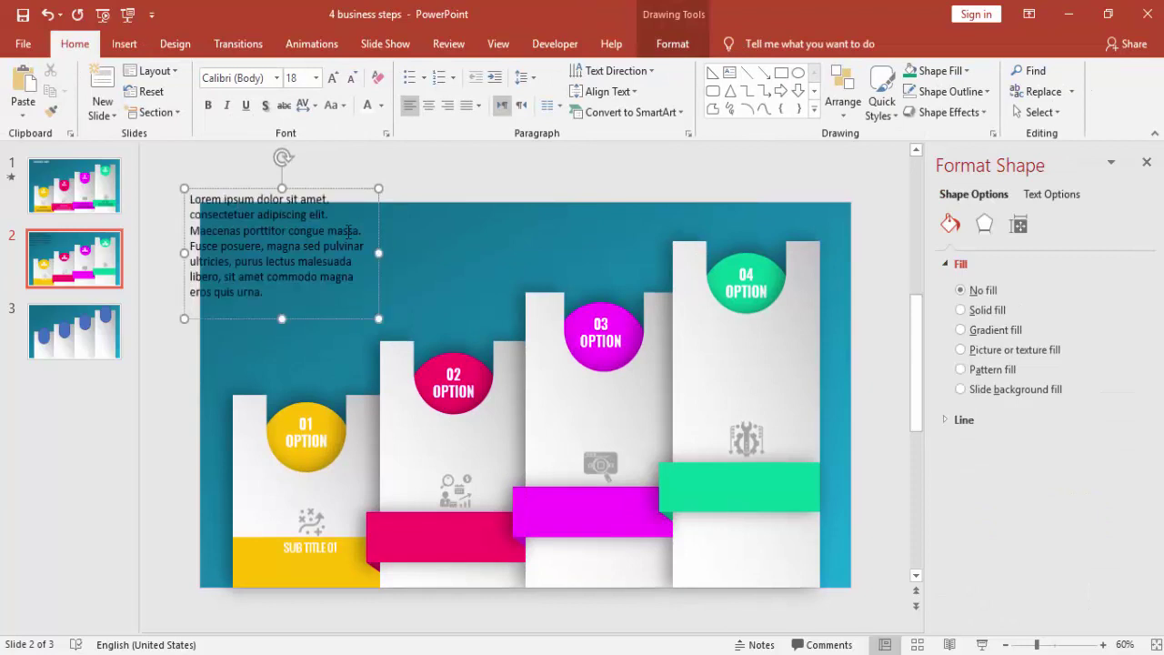
left_click(328, 306, "shift")
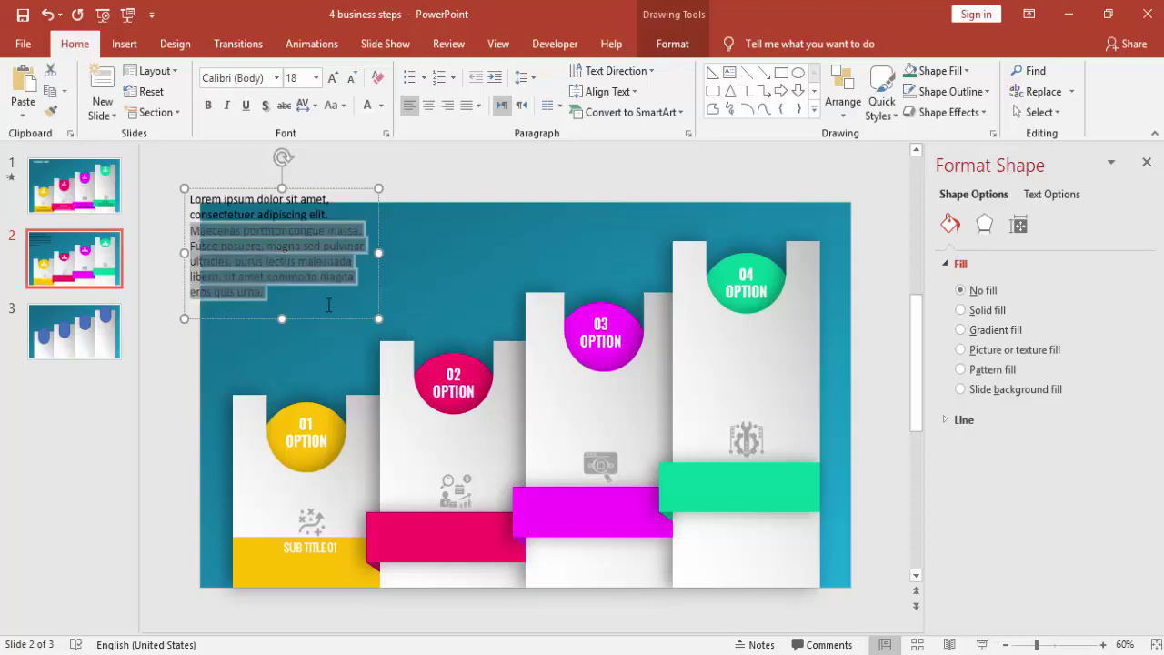
key("Delete")
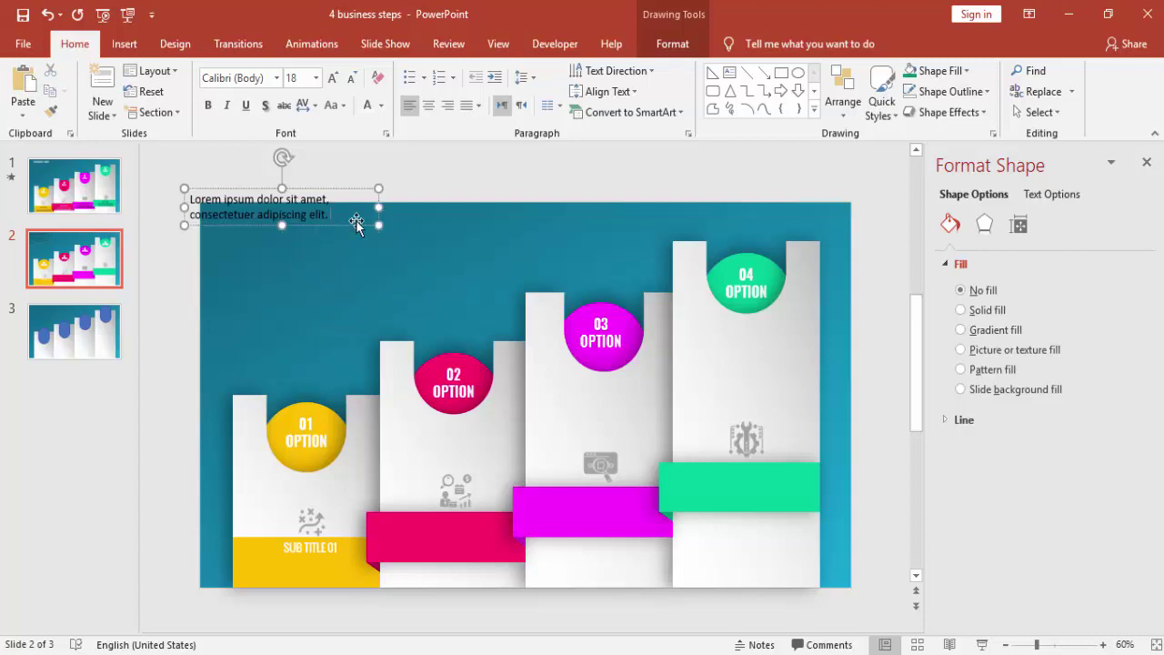
left_click_drag(379, 207, 341, 207)
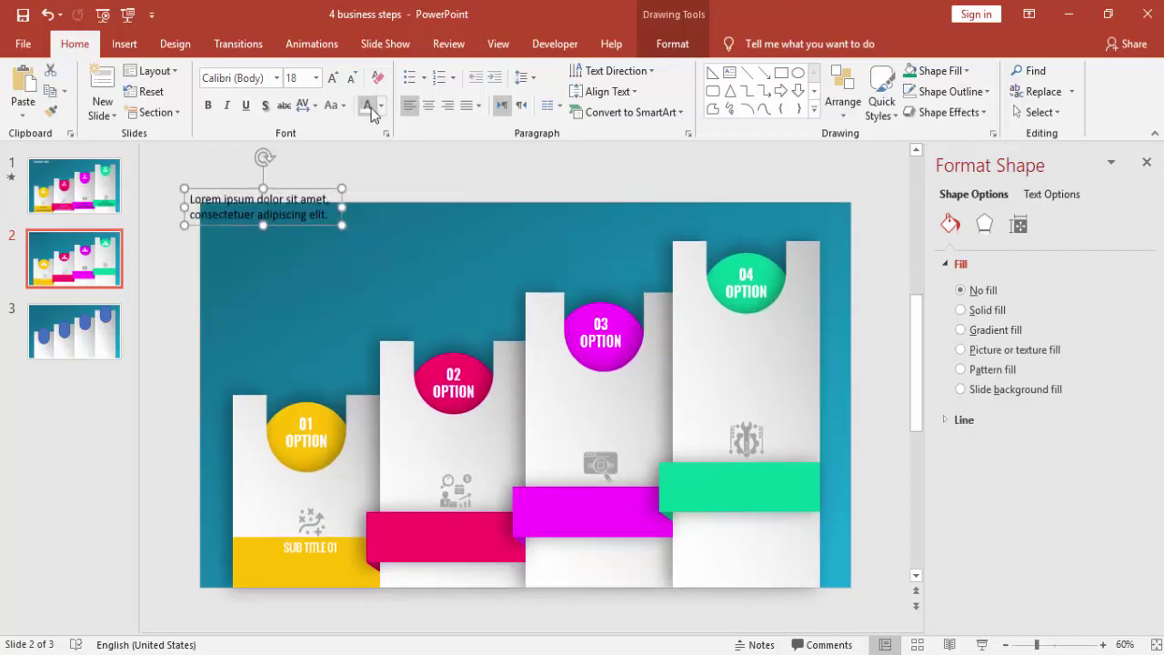
- Format the description as white, centred 14 pt text beneath SUB TITLE 01 on the yellow bar
left_click(351, 77)
left_click(351, 77)
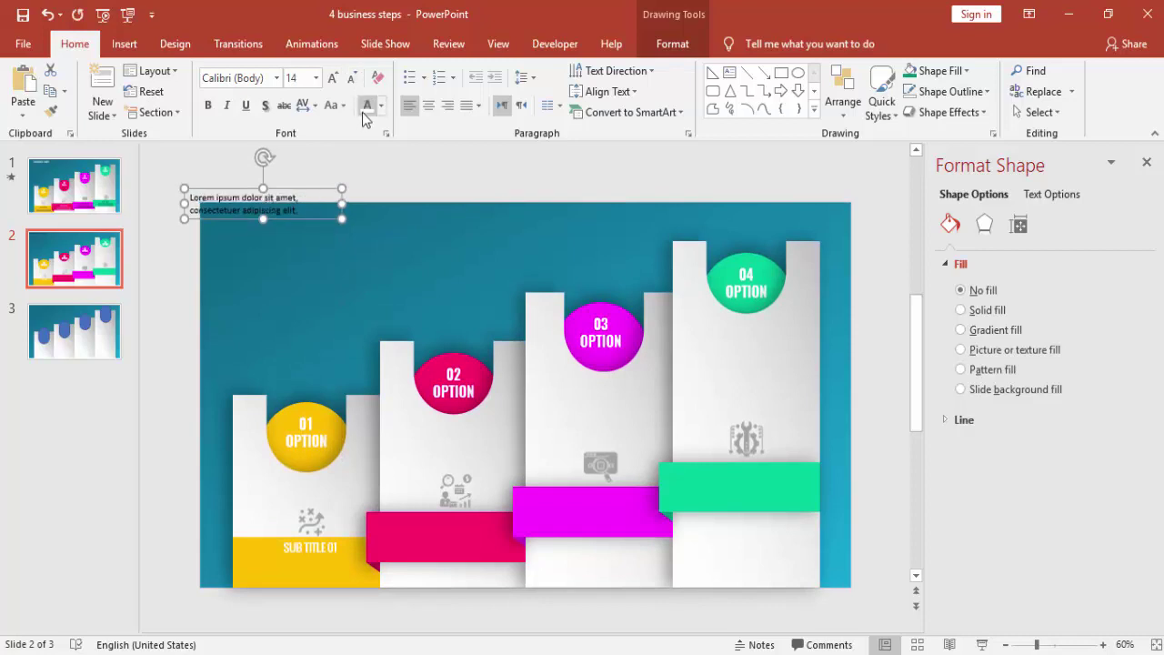
left_click(429, 106)
left_click_drag(264, 188, 336, 541)
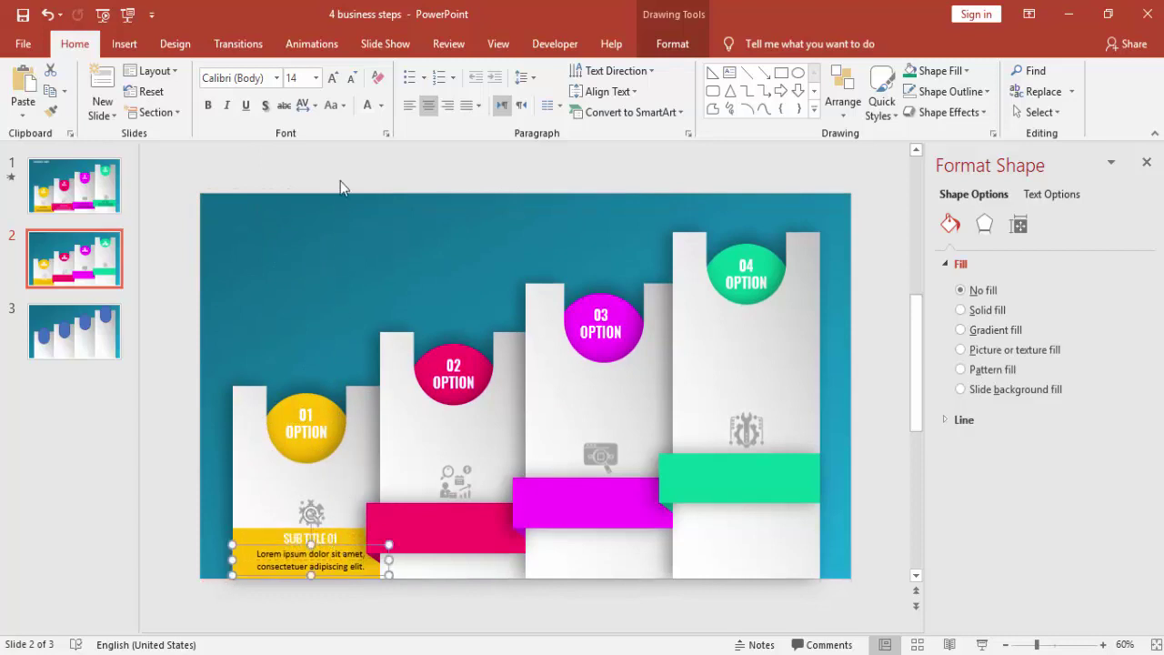
left_click(366, 110)
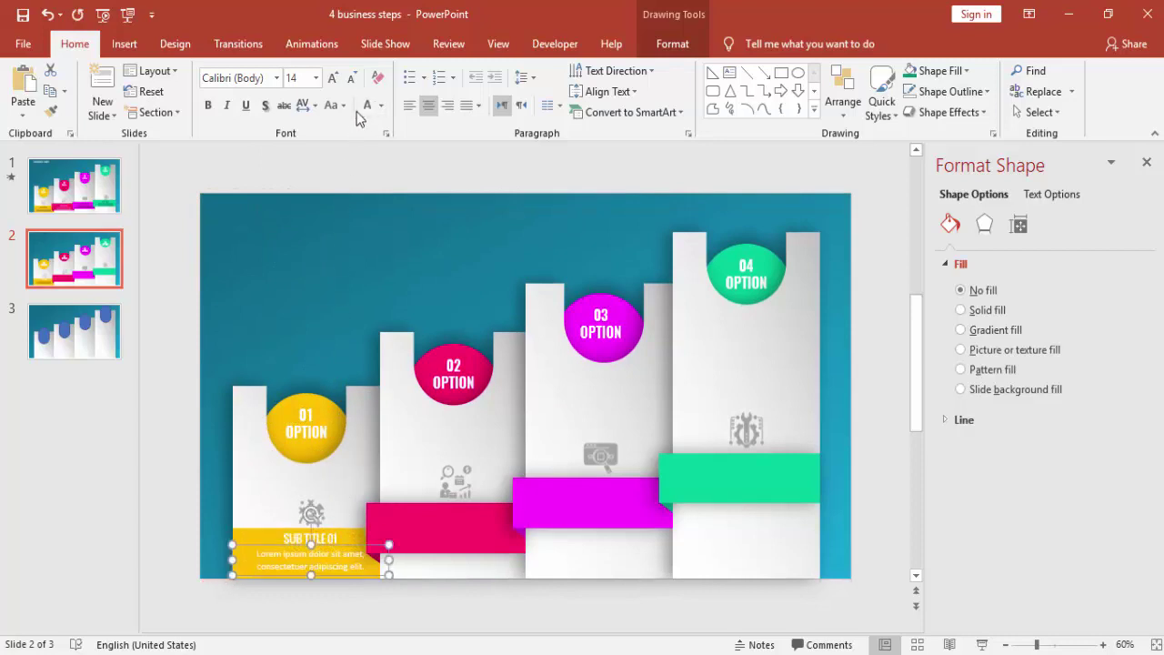
right_click(328, 540)
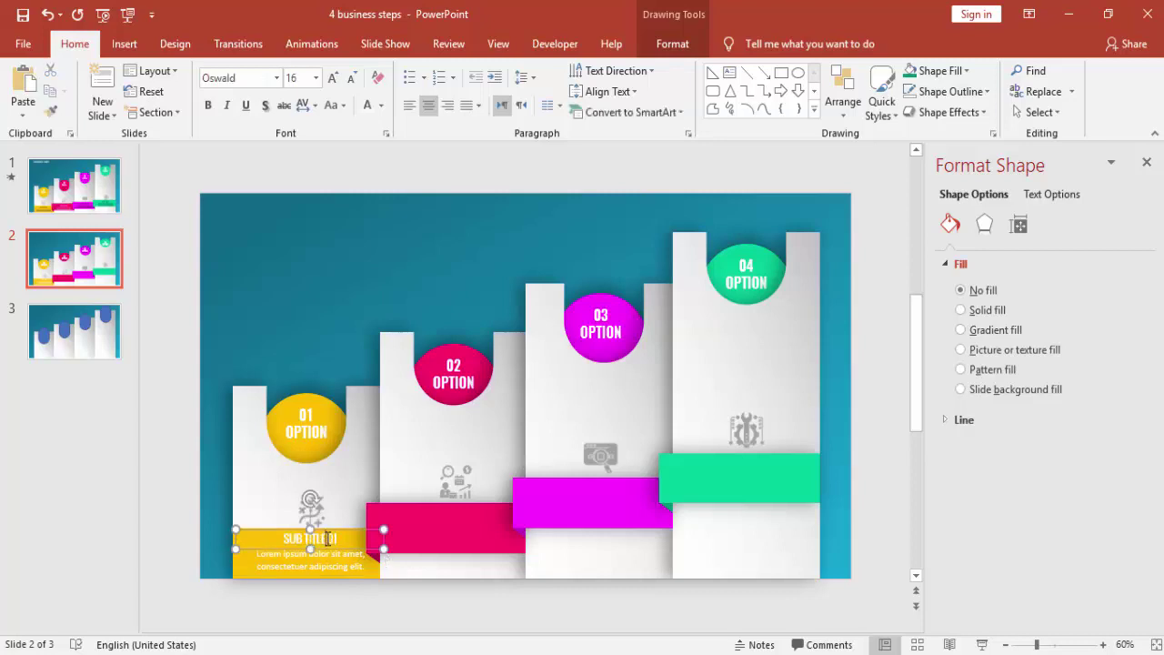
- Group the SUB TITLE 01 caption and its description into one block
key("Escape")
left_click(300, 565, "shift")
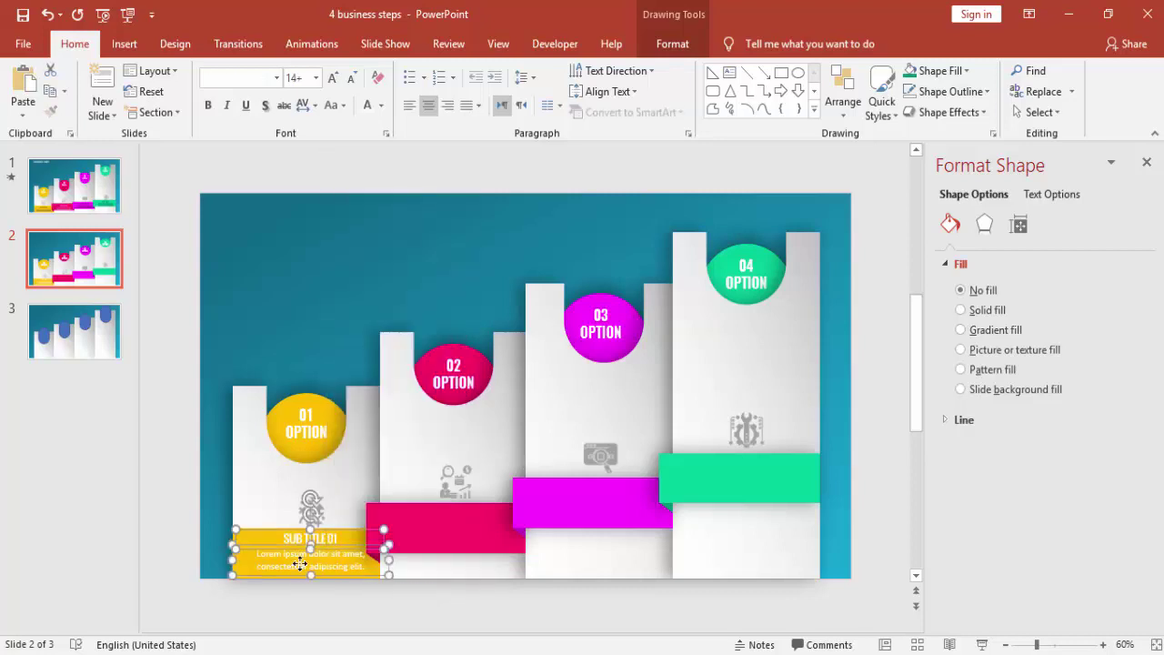
right_click(296, 556)
mouse_move(405, 360)
left_click(470, 359)
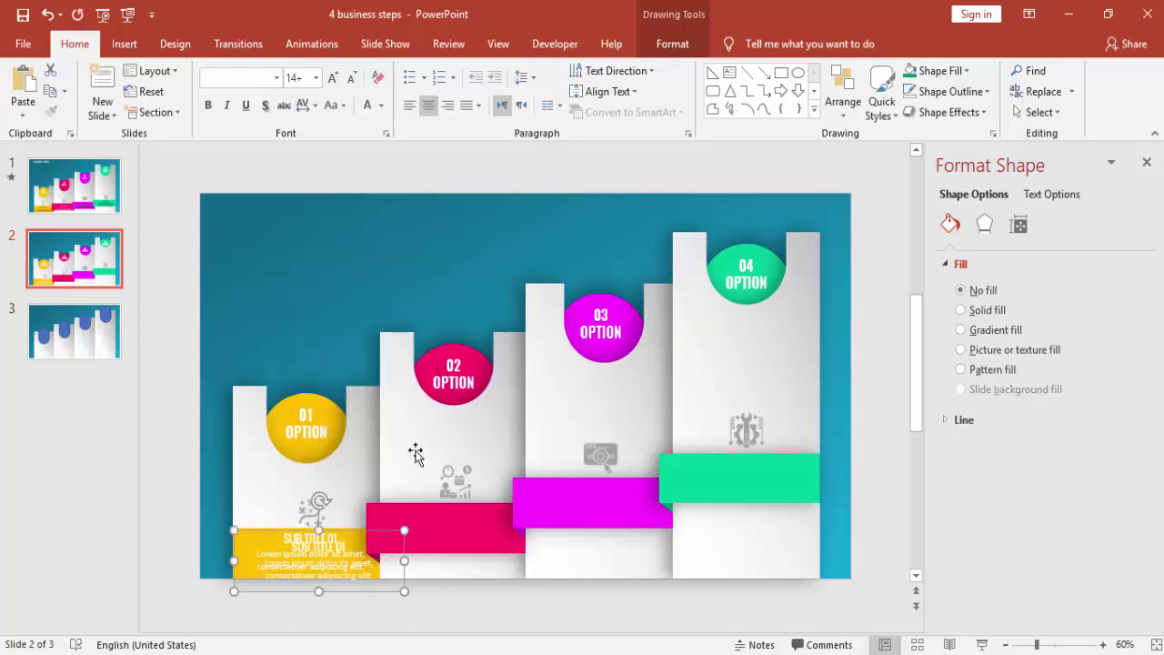
- Copy the block onto the pink bar and relabel it SUB TITLE 02
left_click_drag(400, 532, 495, 500)
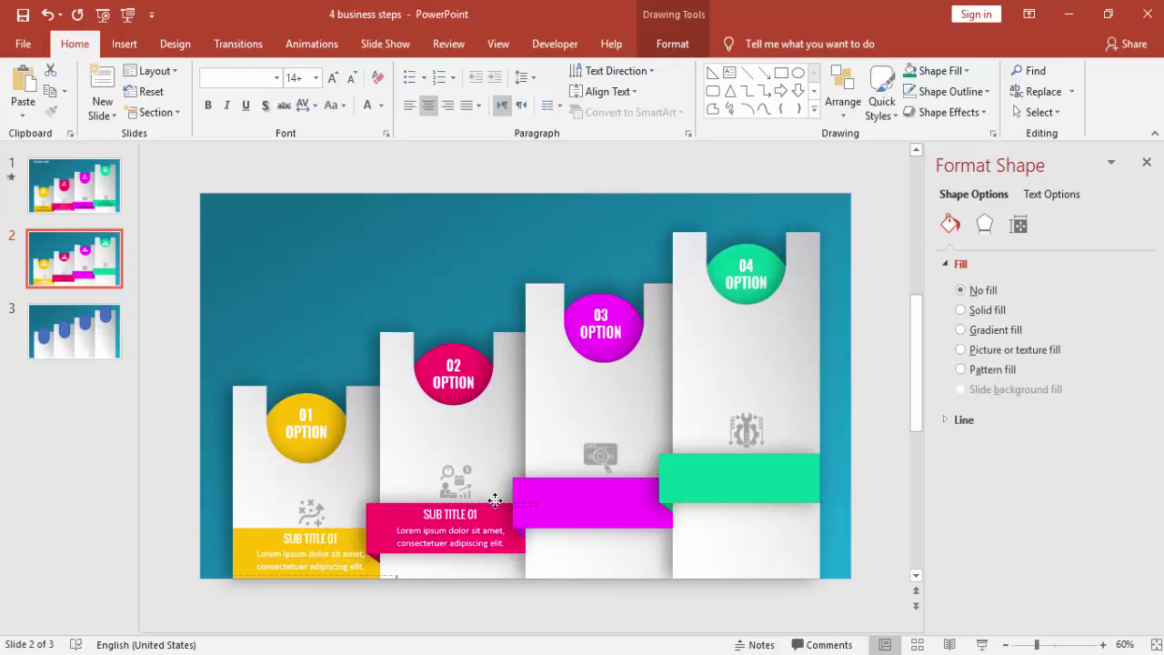
left_click(477, 515)
key("BackSpace")
type("2")
left_click(213, 443)
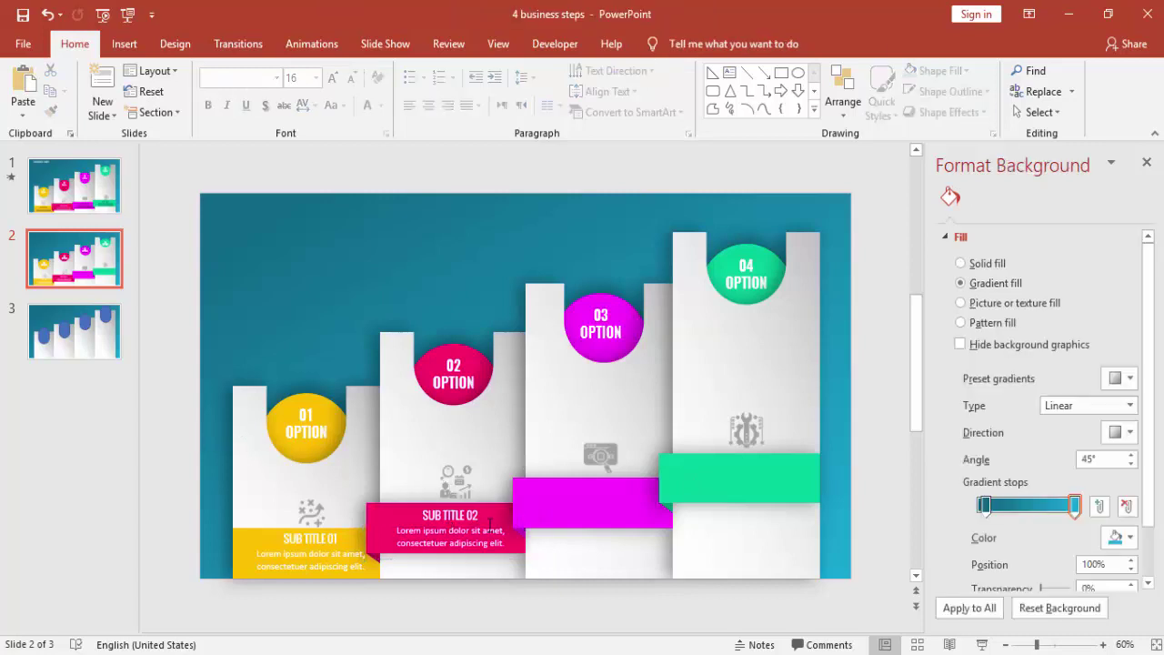
left_click(459, 516)
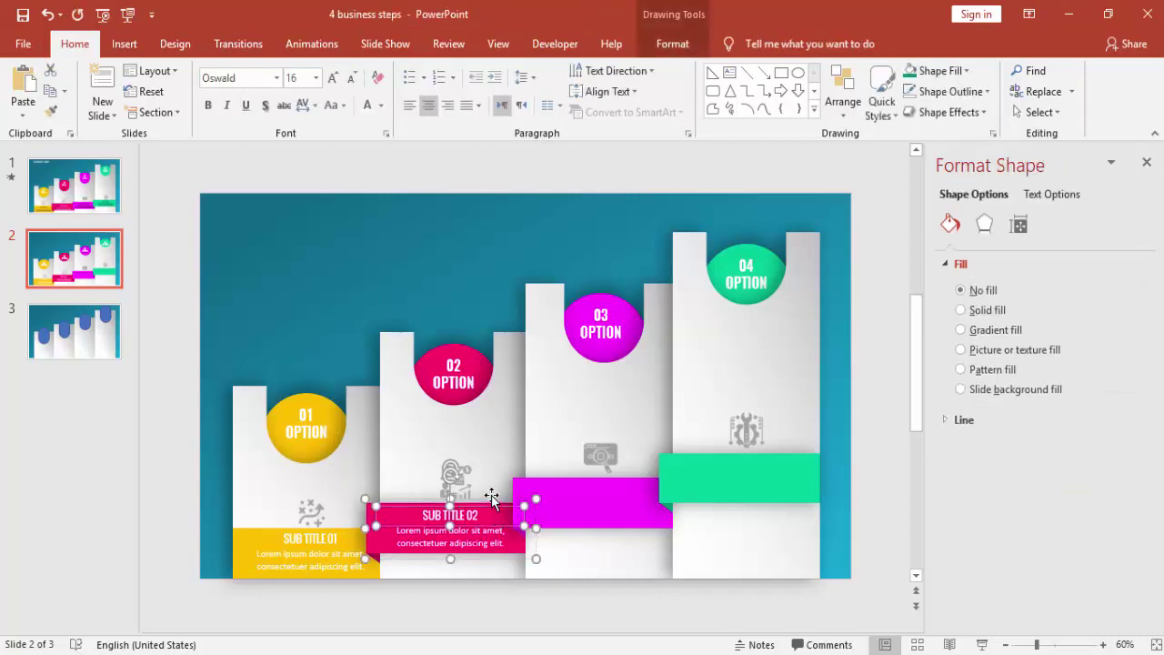
left_click(489, 487)
left_click(508, 557)
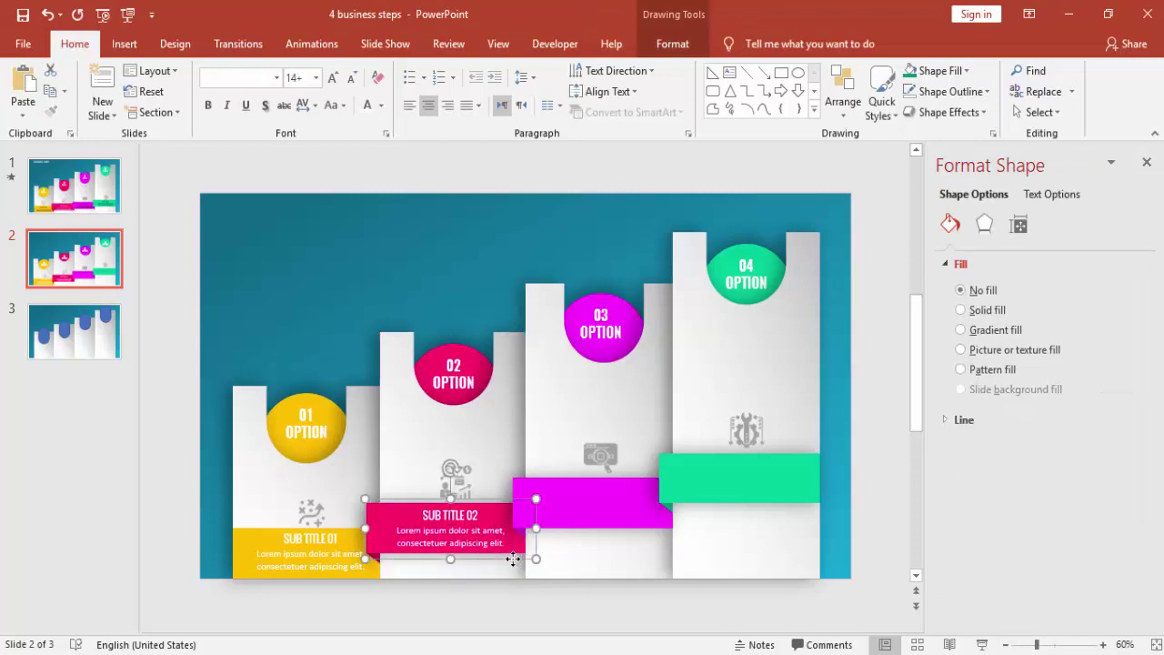
- Copy the block onto the magenta bar with dark text, duplicate it to green, and relabel 03
left_click_drag(519, 566, 655, 532)
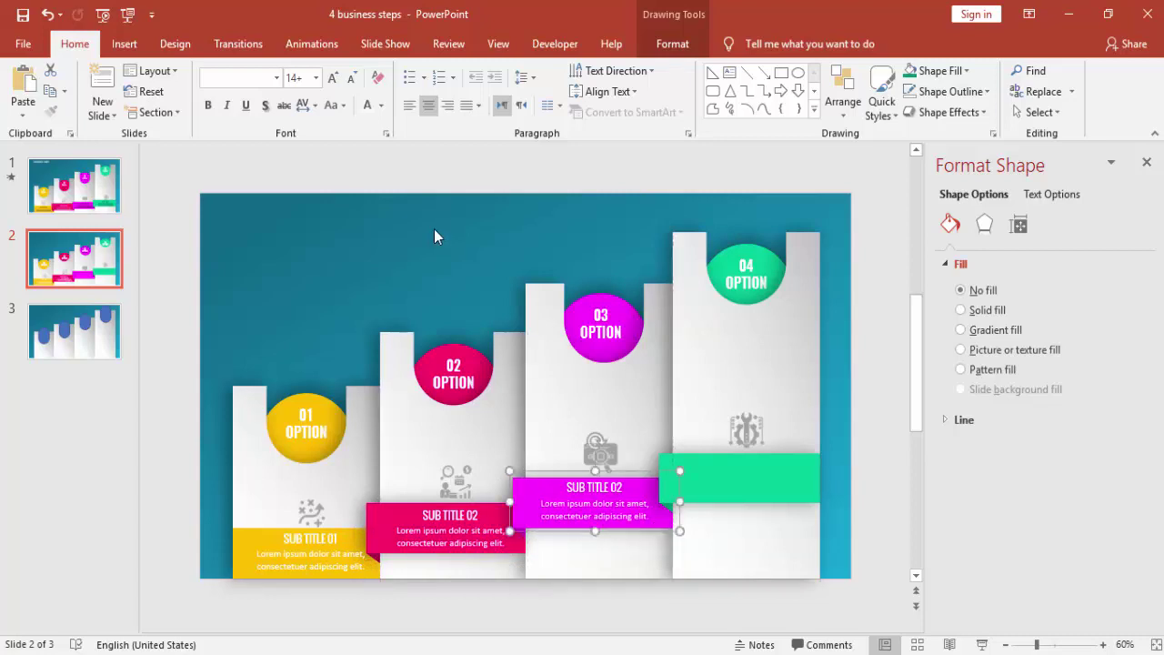
left_click(383, 107)
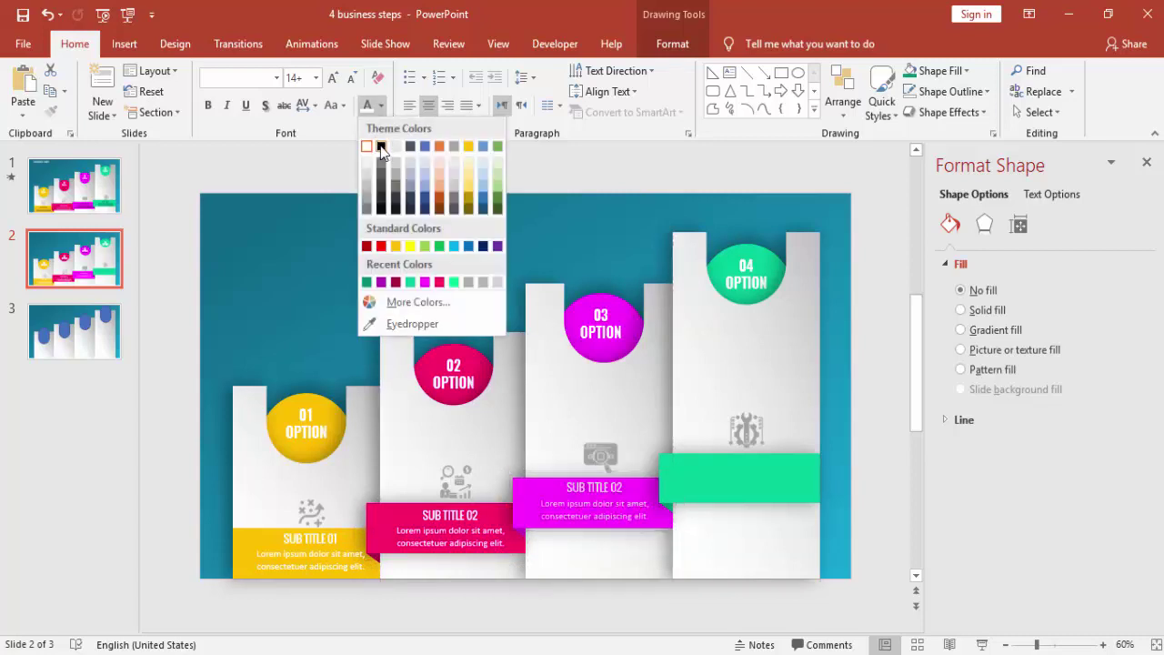
left_click(380, 151)
key("ctrl+d")
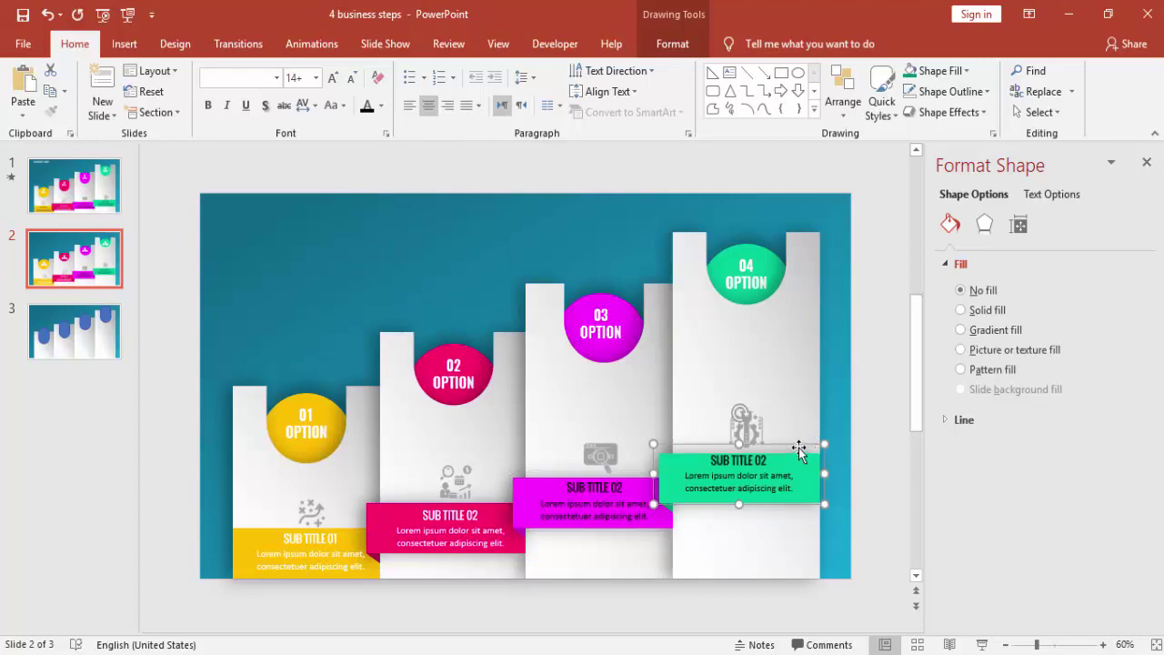
left_click_drag(799, 452, 802, 453)
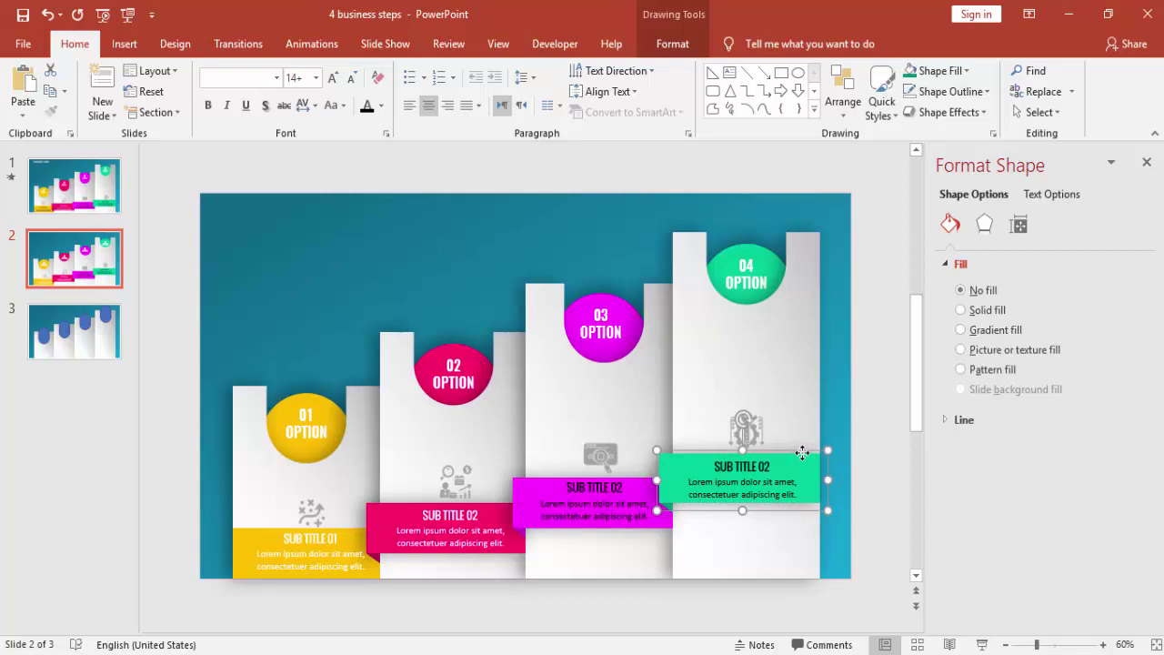
left_click(623, 485)
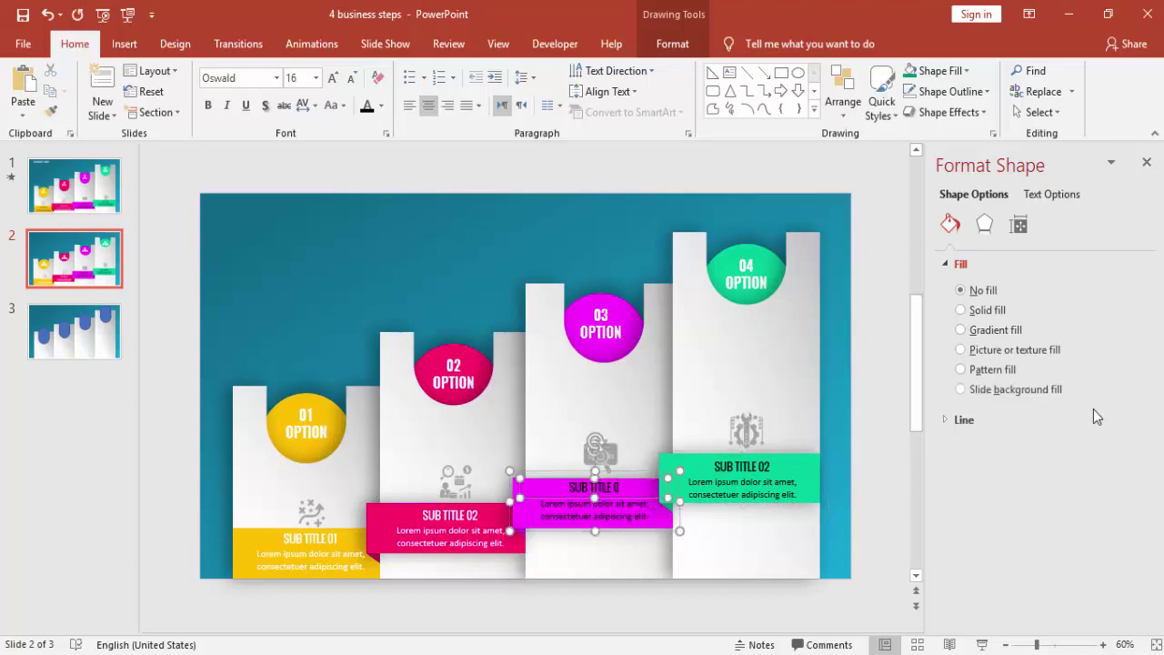
type("3")
left_click(779, 474)
left_click(822, 447)
- Relabel the green copy 'SUB TITLE 04' and select the SUB TITLE 01 block with its icon
type("SUB TITLE 04")
left_click(858, 441)
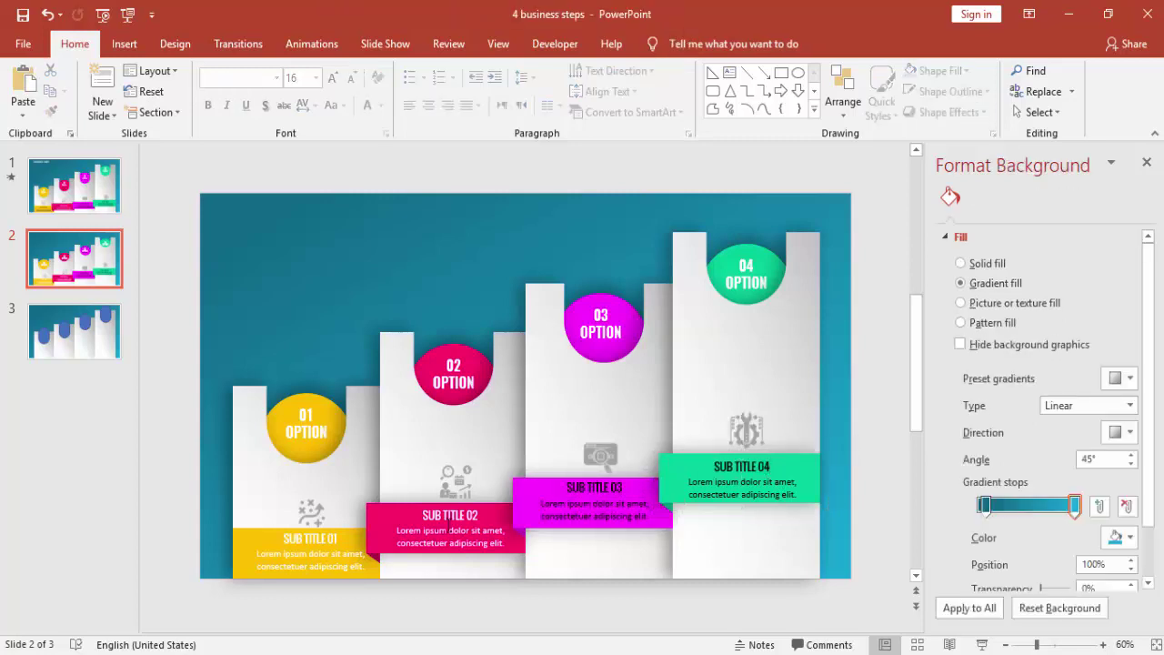
left_click(305, 514)
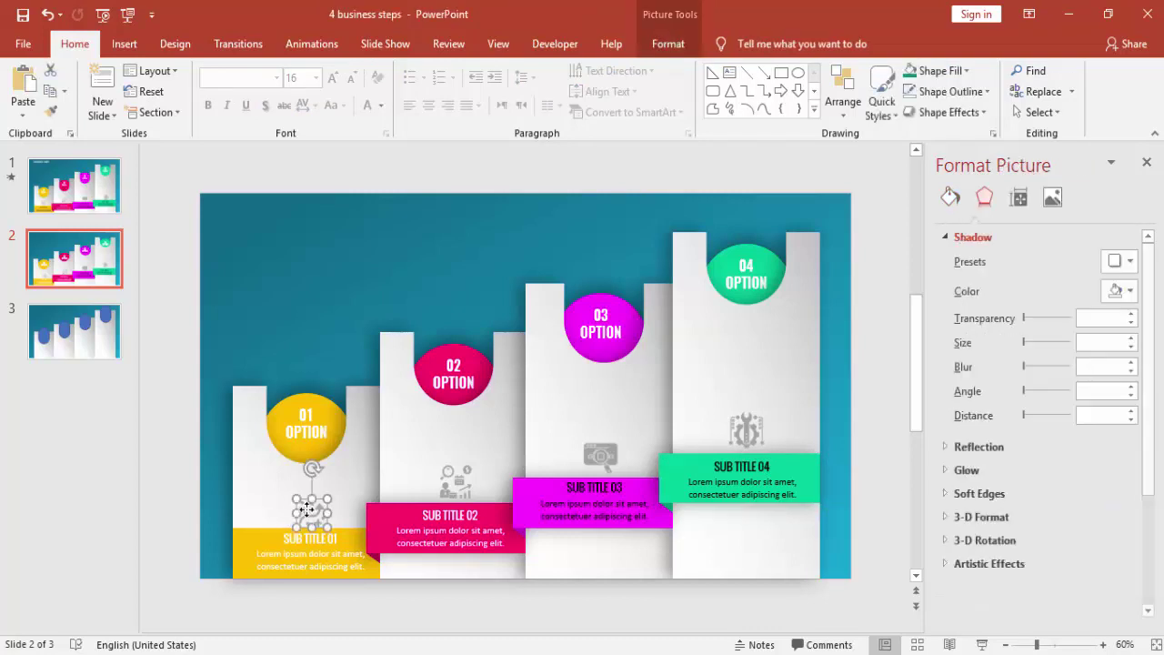
left_click(289, 557, "shift")
left_click(312, 500, "shift")
left_click(290, 556, "shift")
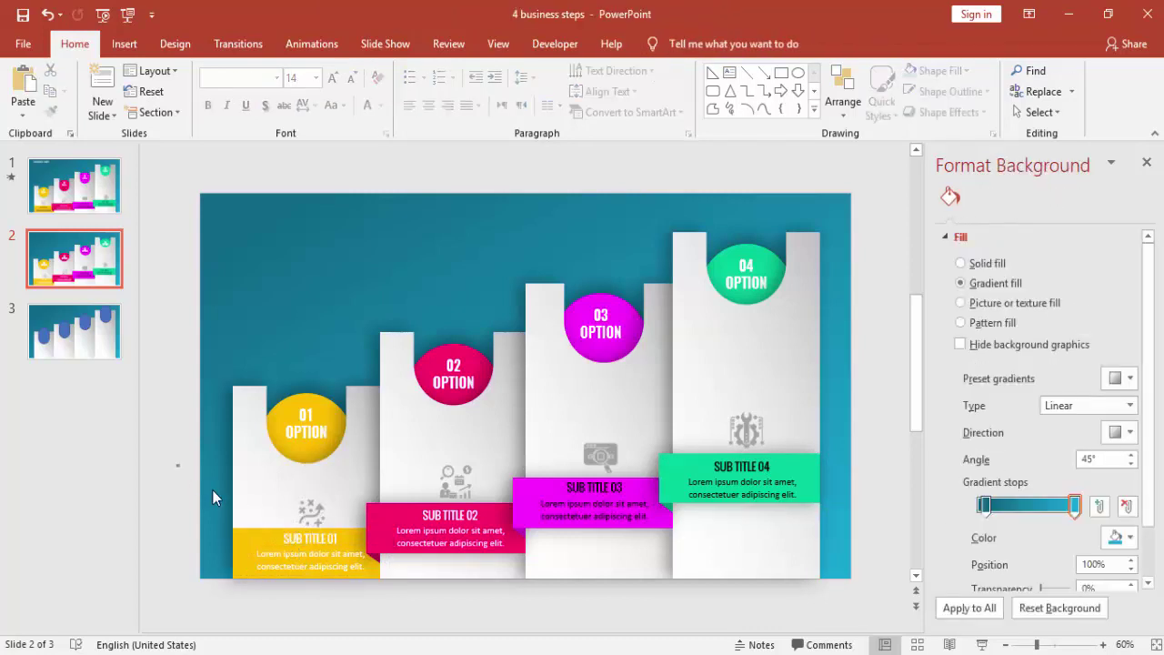
left_click_drag(266, 524, 408, 622)
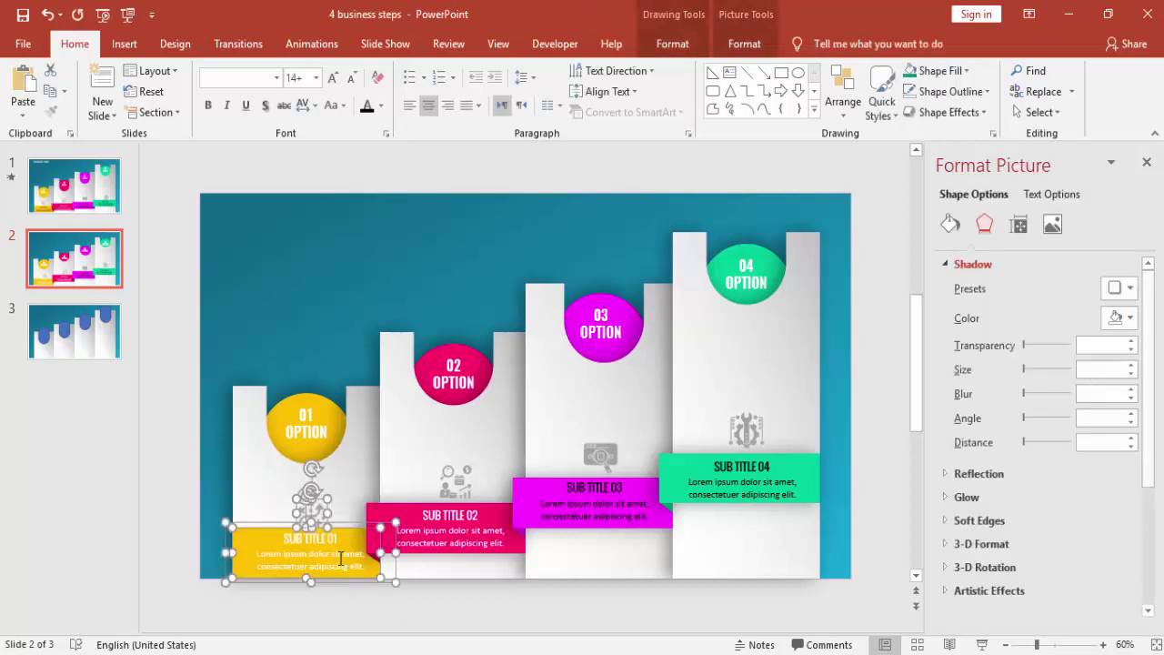
right_click(279, 523)
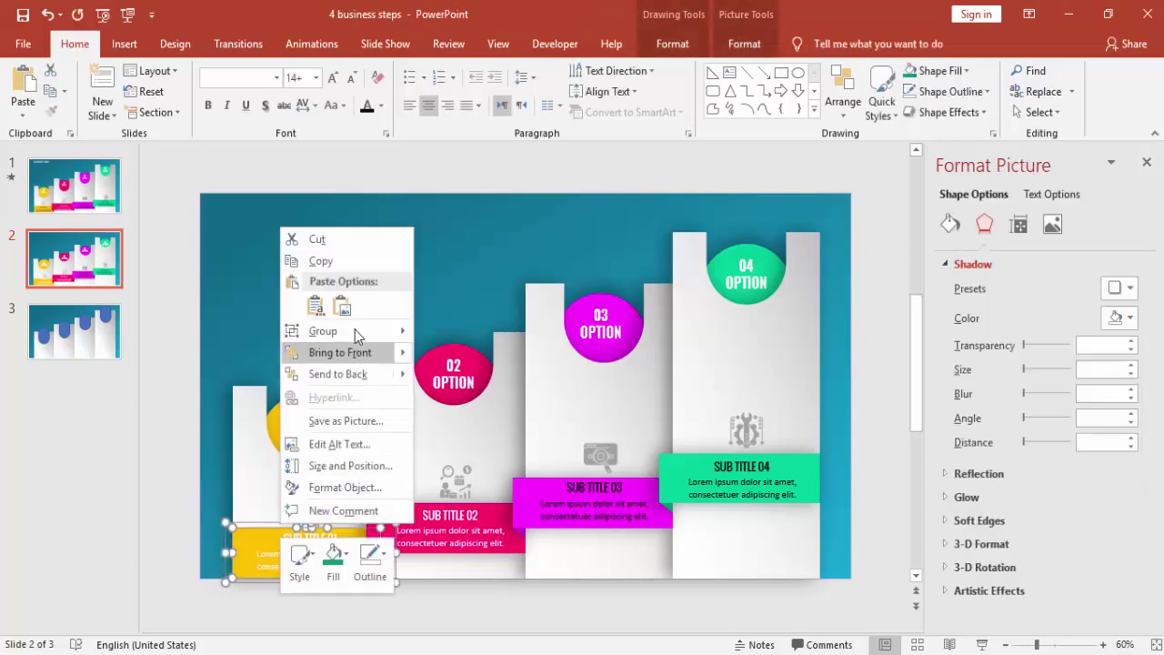
key("Escape")
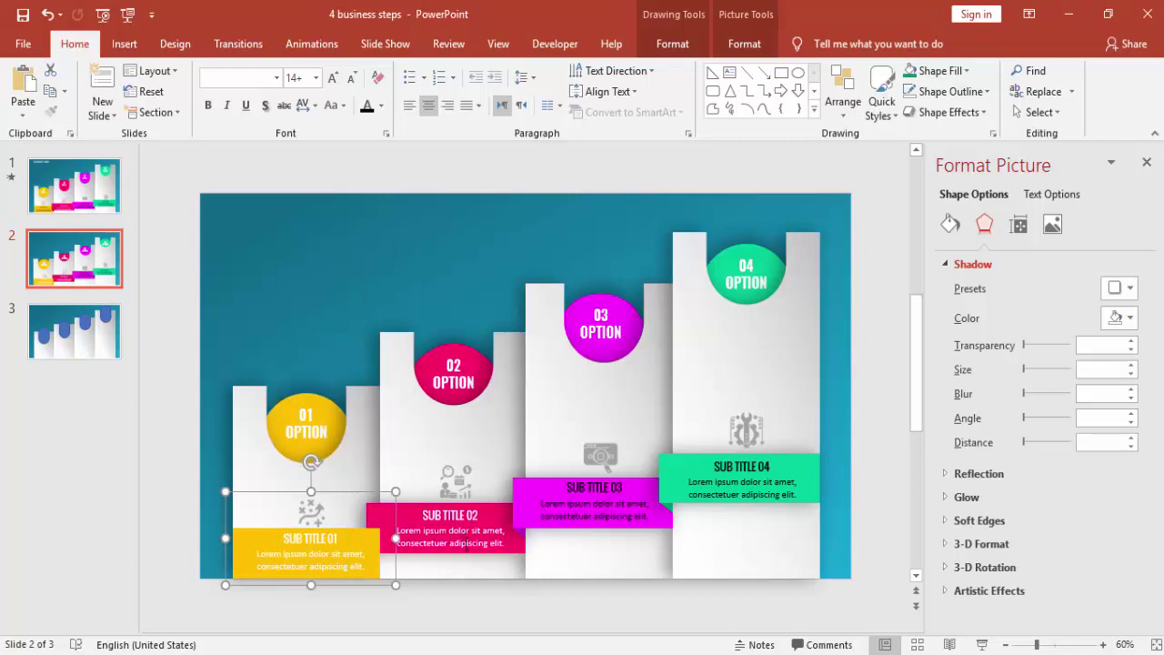
left_click(533, 618)
- Group the SUB TITLE 02 banner, text and icon into one object
left_click_drag(555, 618, 323, 431)
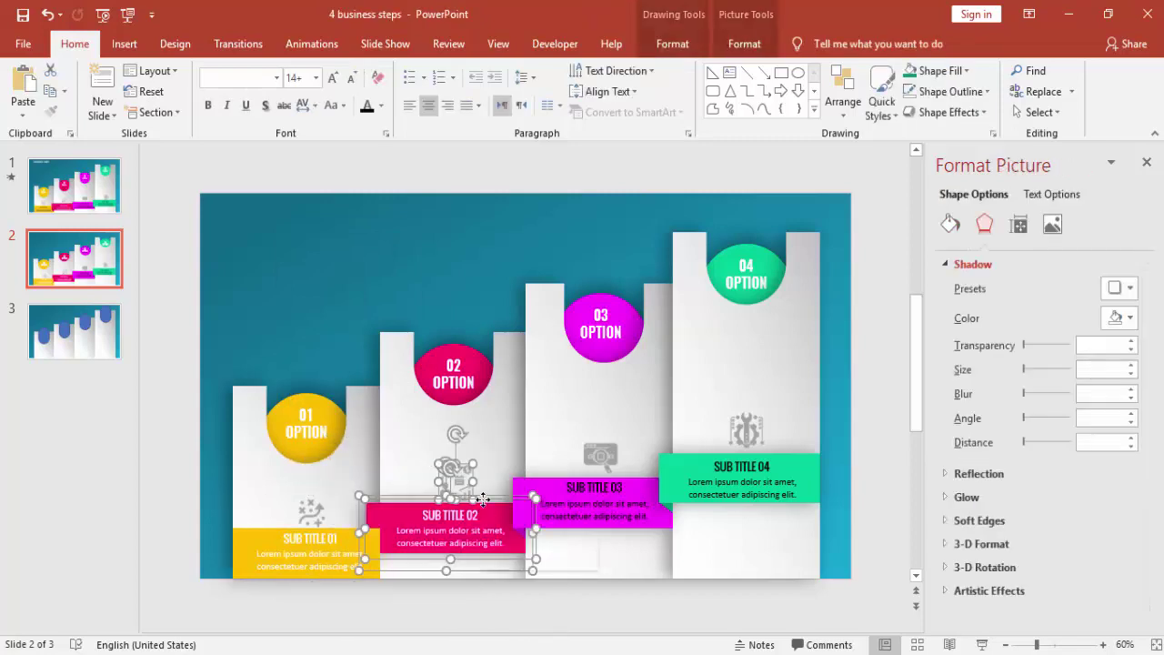
right_click(482, 500)
mouse_move(574, 309)
left_click(640, 313)
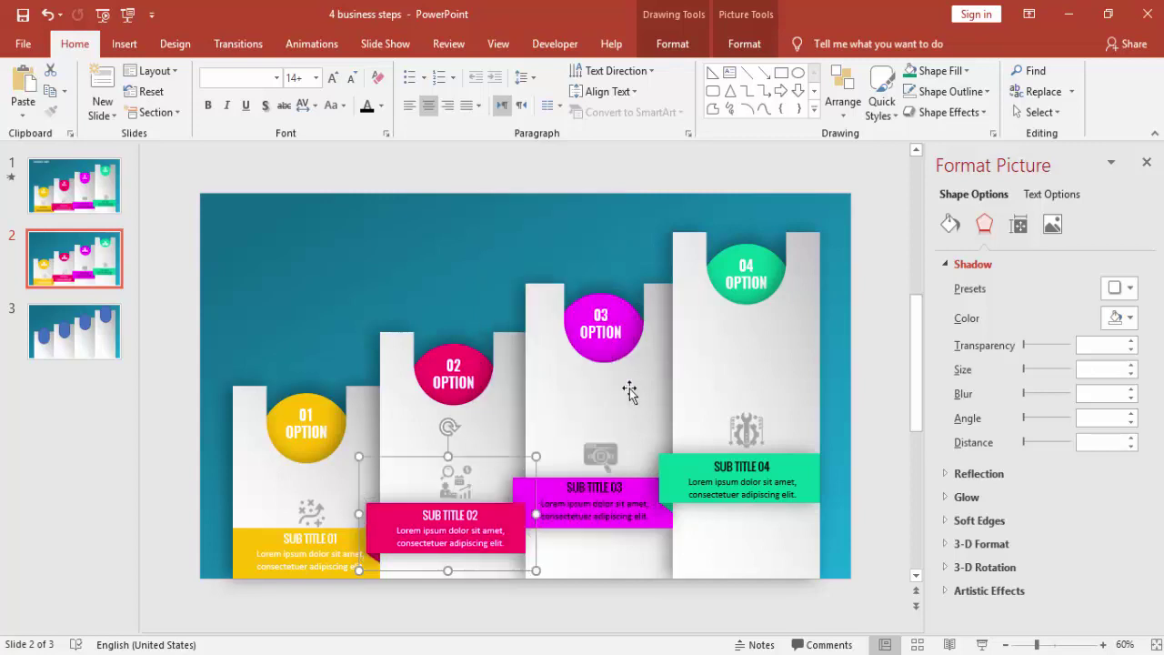
left_click(648, 605)
- Group the SUB TITLE 03 and SUB TITLE 04 banners each with their text and icon
left_click_drag(712, 628, 502, 391)
right_click(607, 448)
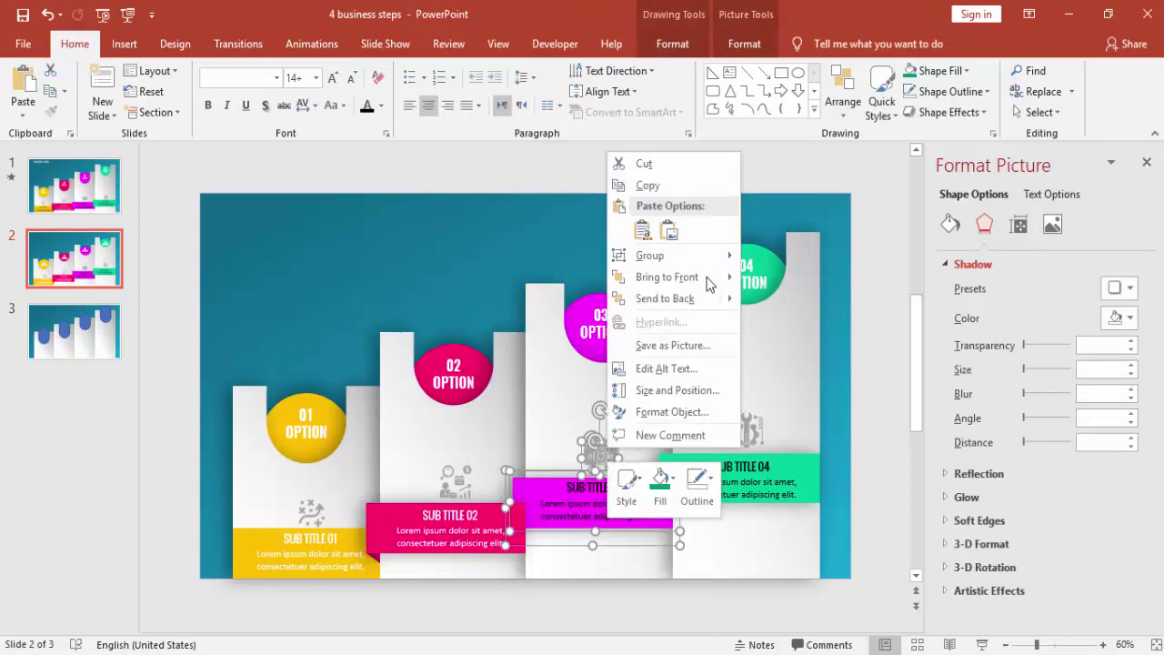
mouse_move(642, 256)
left_click(759, 255)
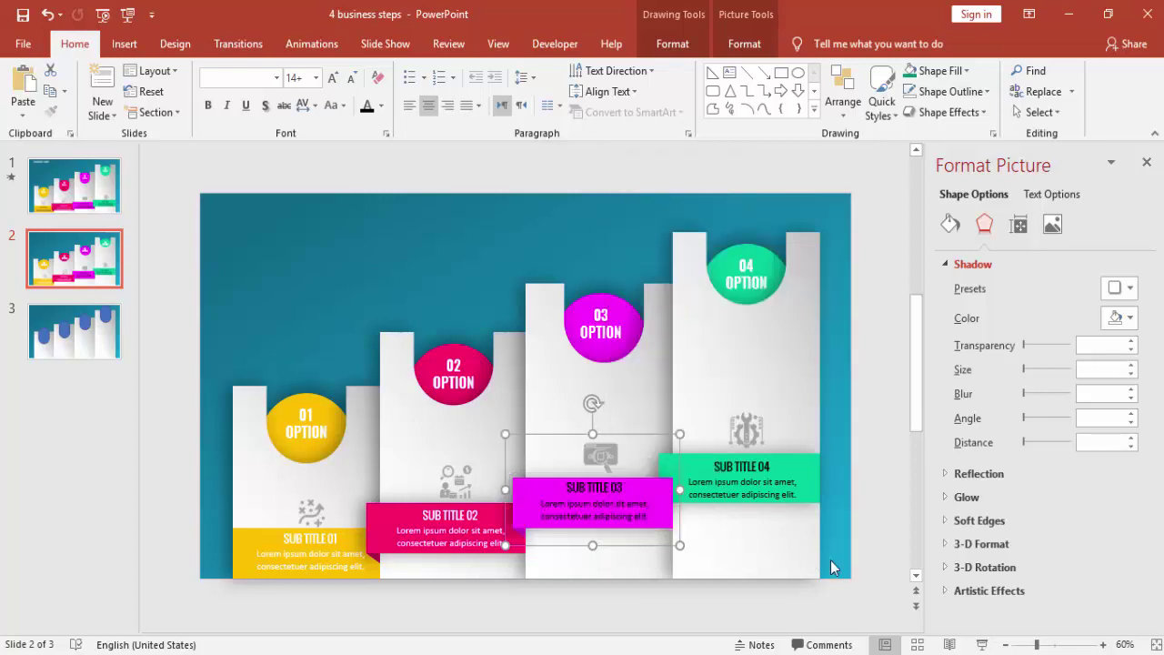
left_click_drag(871, 601, 634, 386)
right_click(782, 458)
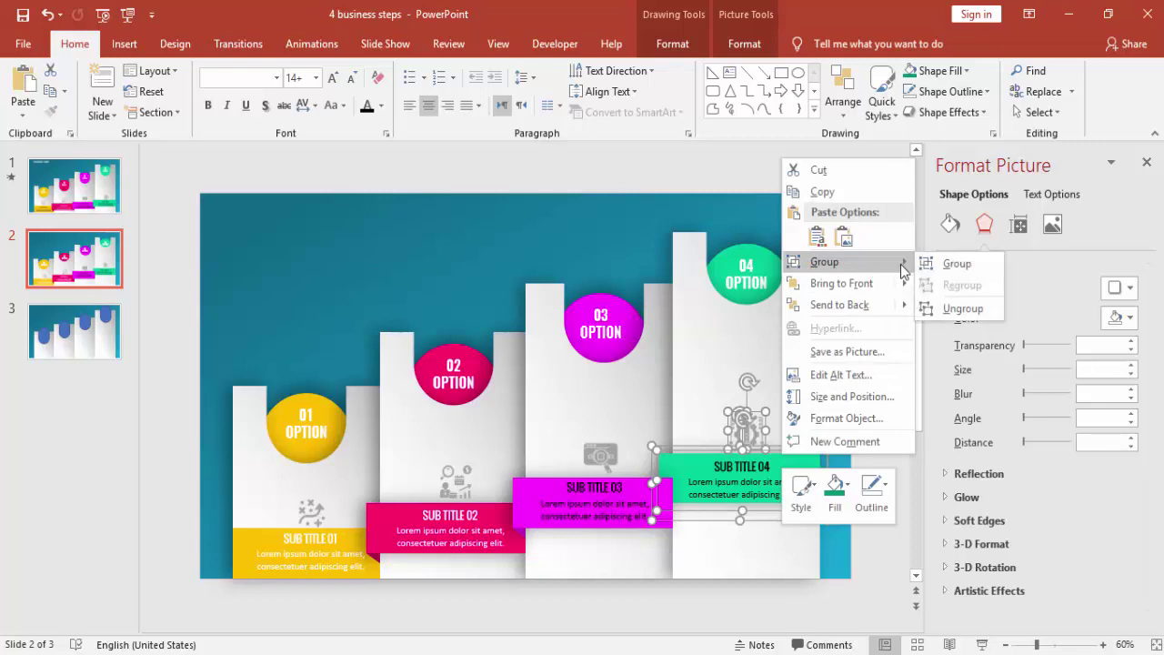
left_click(926, 270)
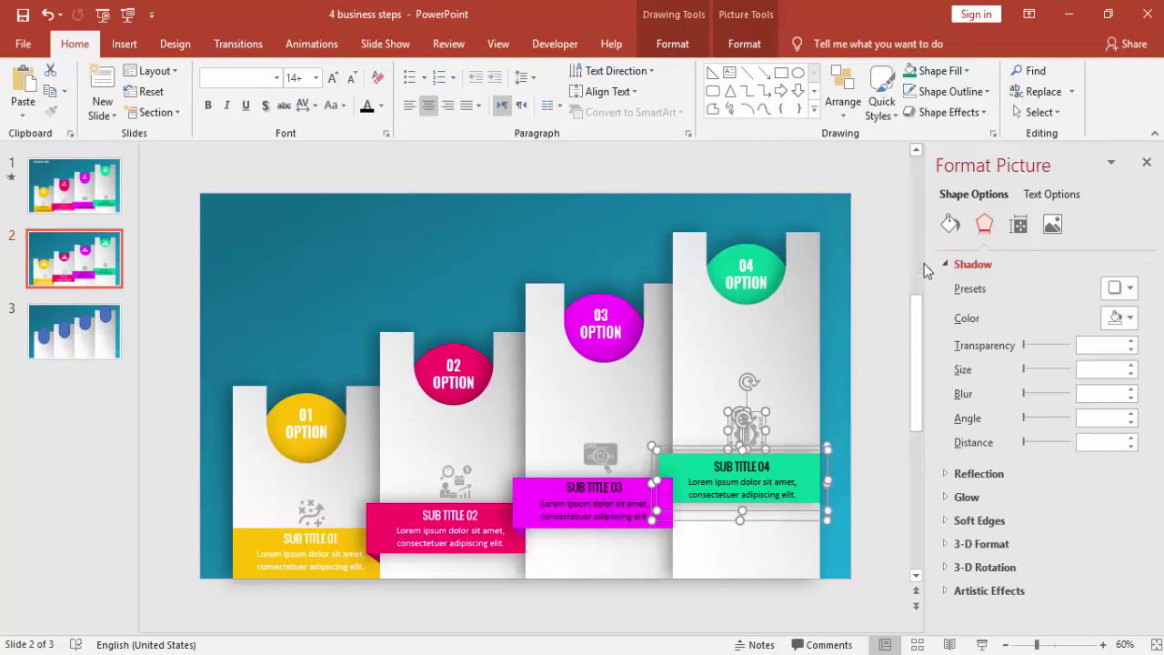
left_click(873, 308)
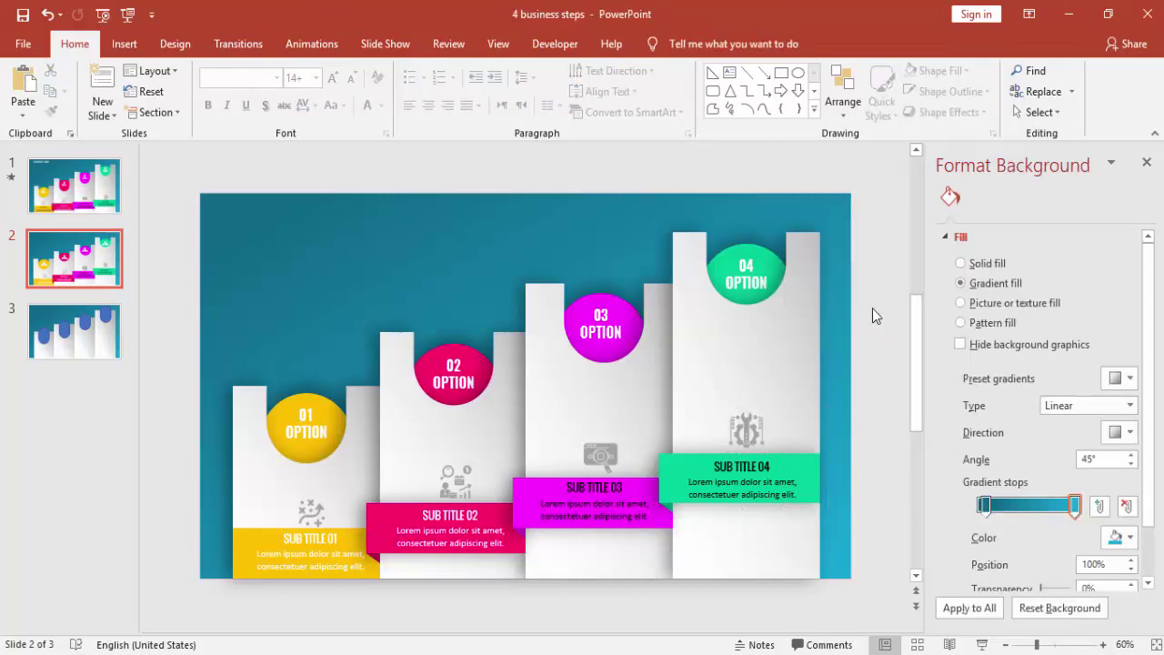
- Close Format Background, show the Animation Pane, and apply Fly In to the 01 OPTION step
left_click(1147, 163)
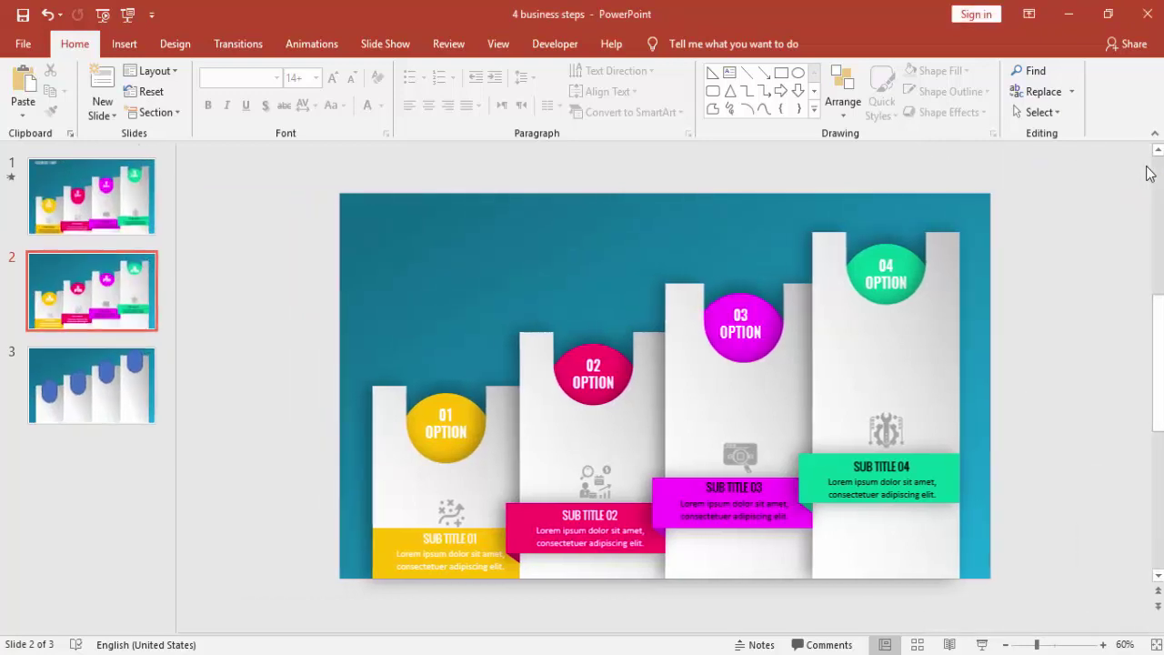
left_click(323, 45)
left_click(685, 72)
left_click(301, 410)
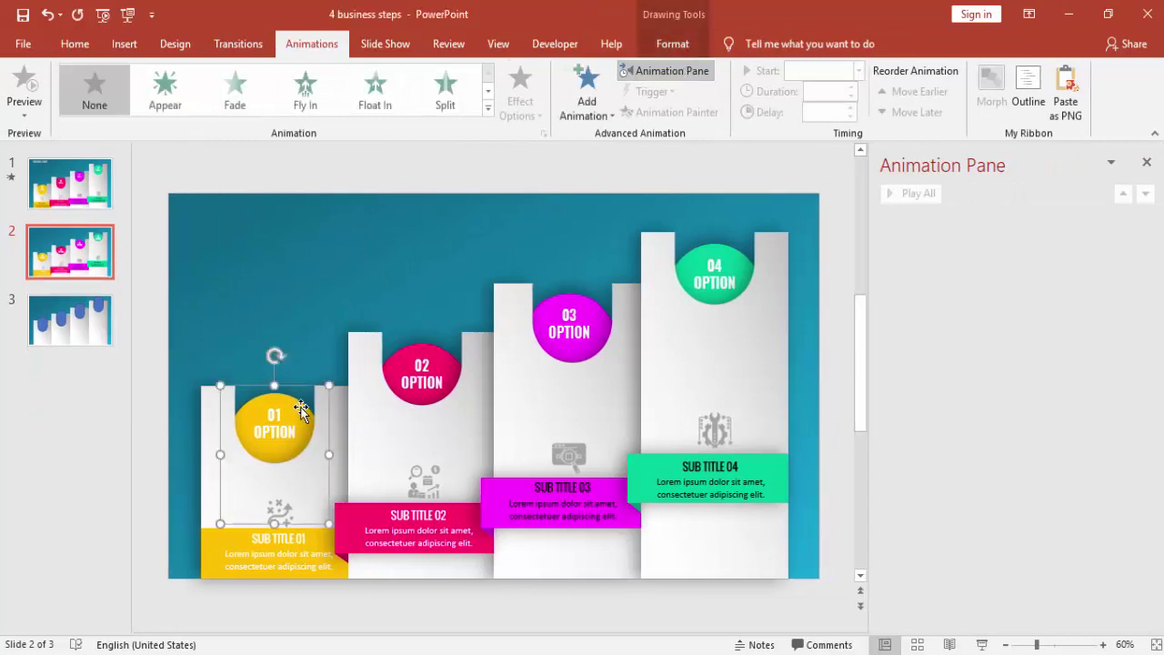
left_click(309, 98)
left_click(946, 221)
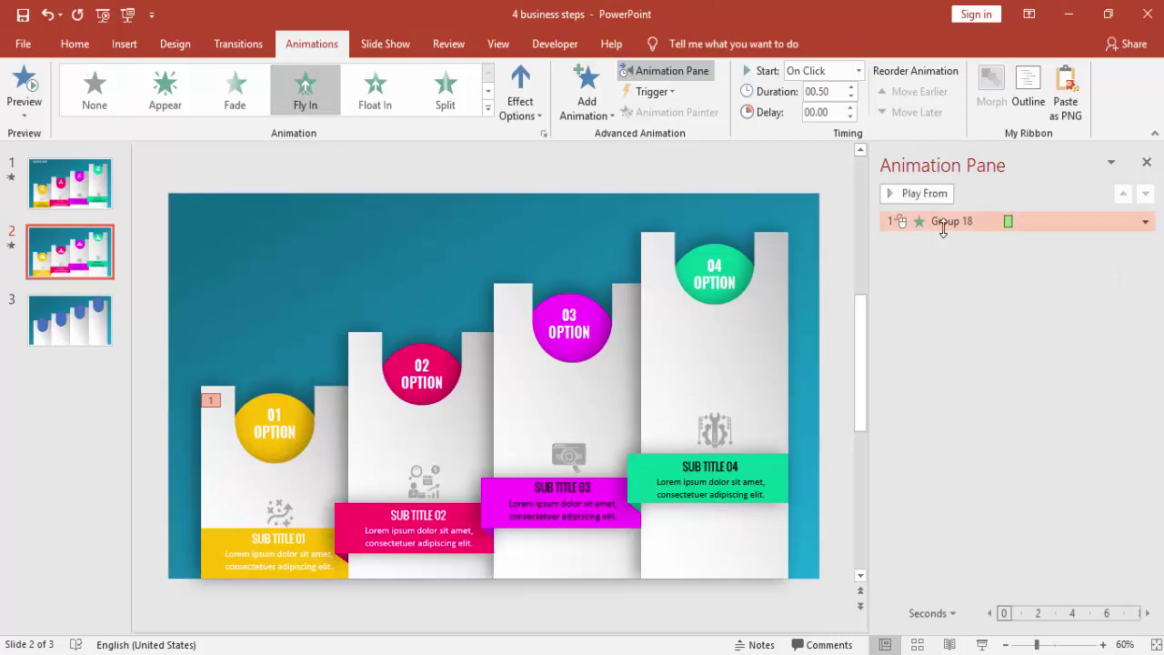
- Set the Fly In to 1 second duration, 0.4 s smooth start and 0.69 s bounce end
double_click(935, 225)
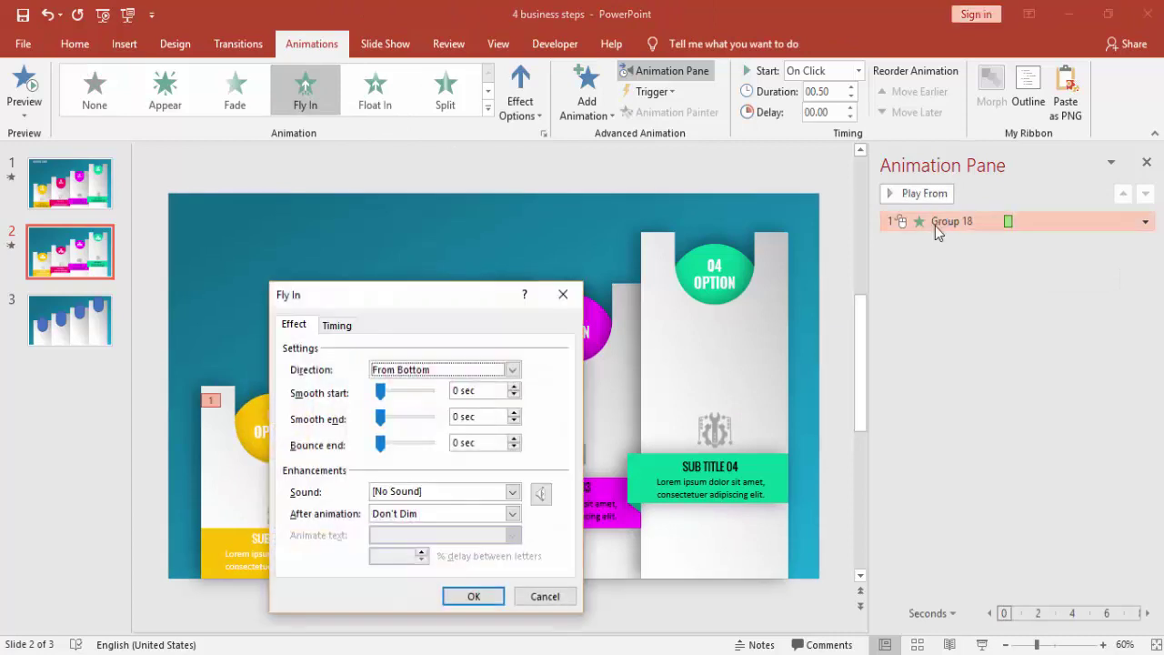
left_click(336, 325)
left_click(471, 393)
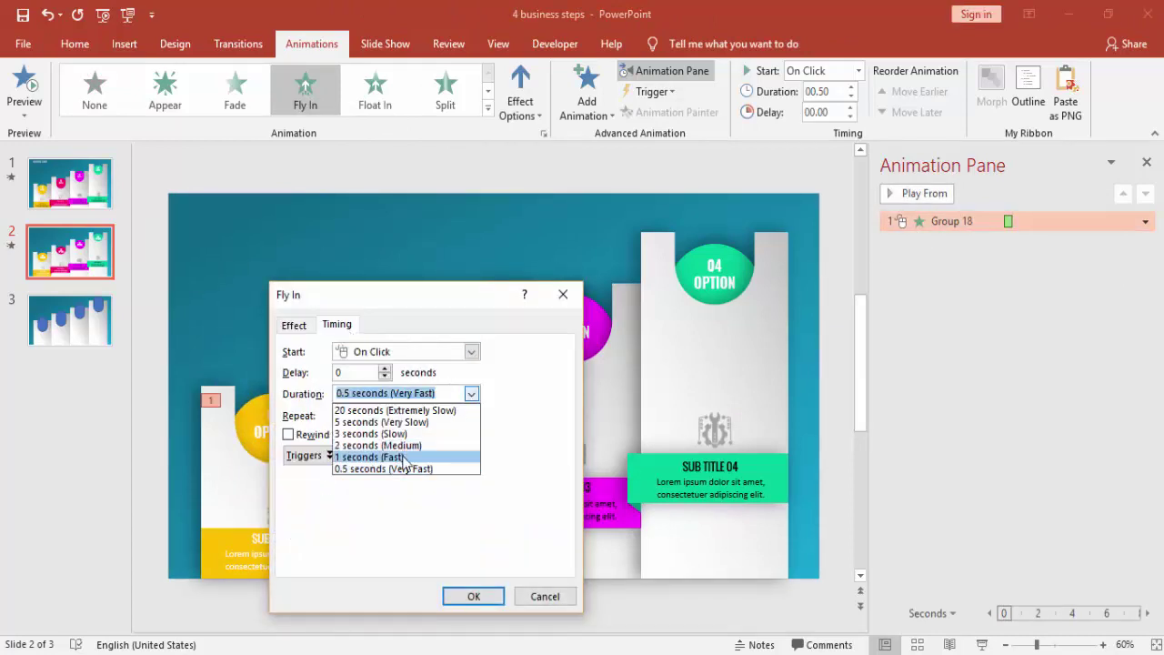
left_click(403, 457)
left_click(296, 328)
left_click_drag(381, 445, 404, 447)
left_click(392, 398)
left_click_drag(382, 391, 396, 391)
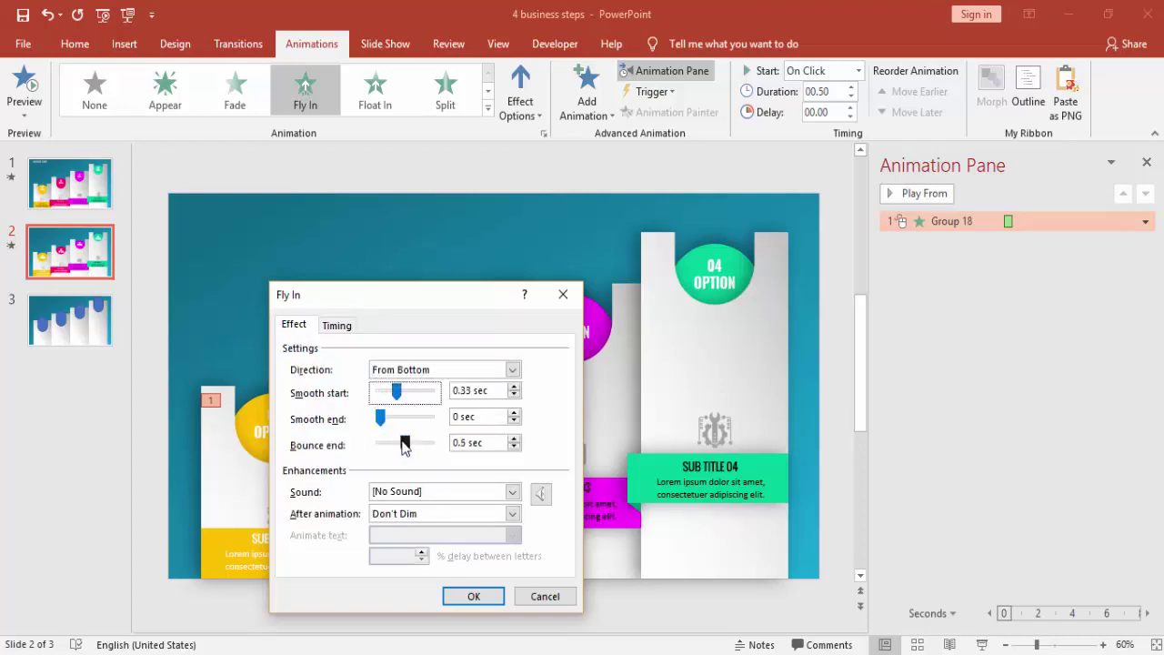
left_click_drag(405, 444, 414, 446)
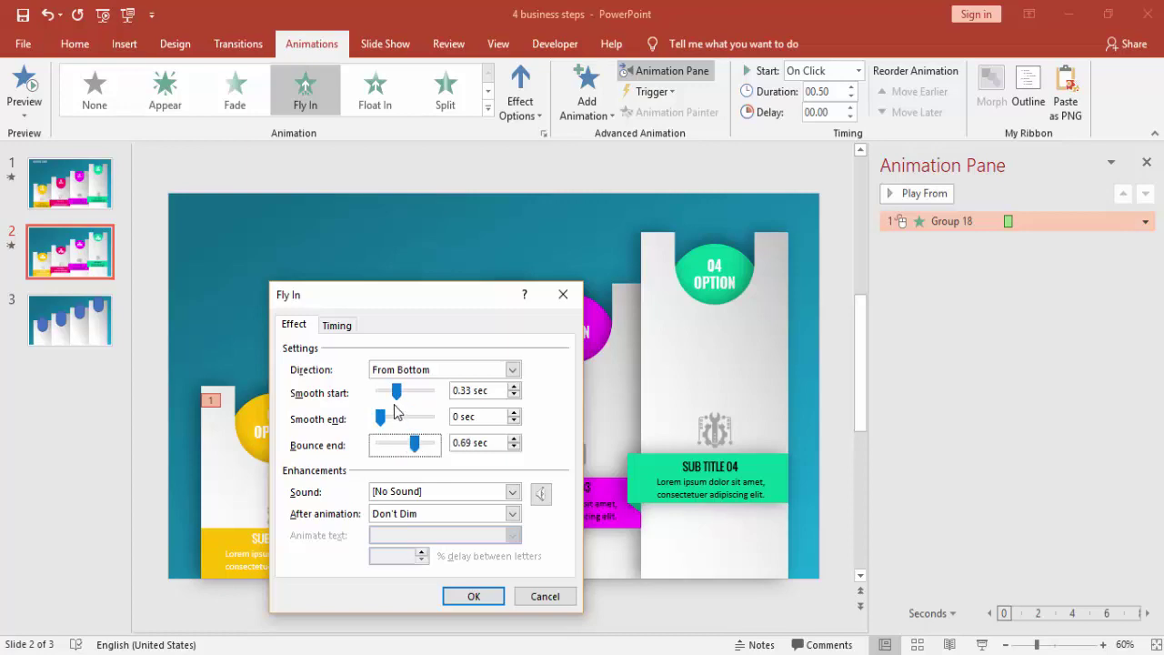
left_click_drag(395, 391, 403, 403)
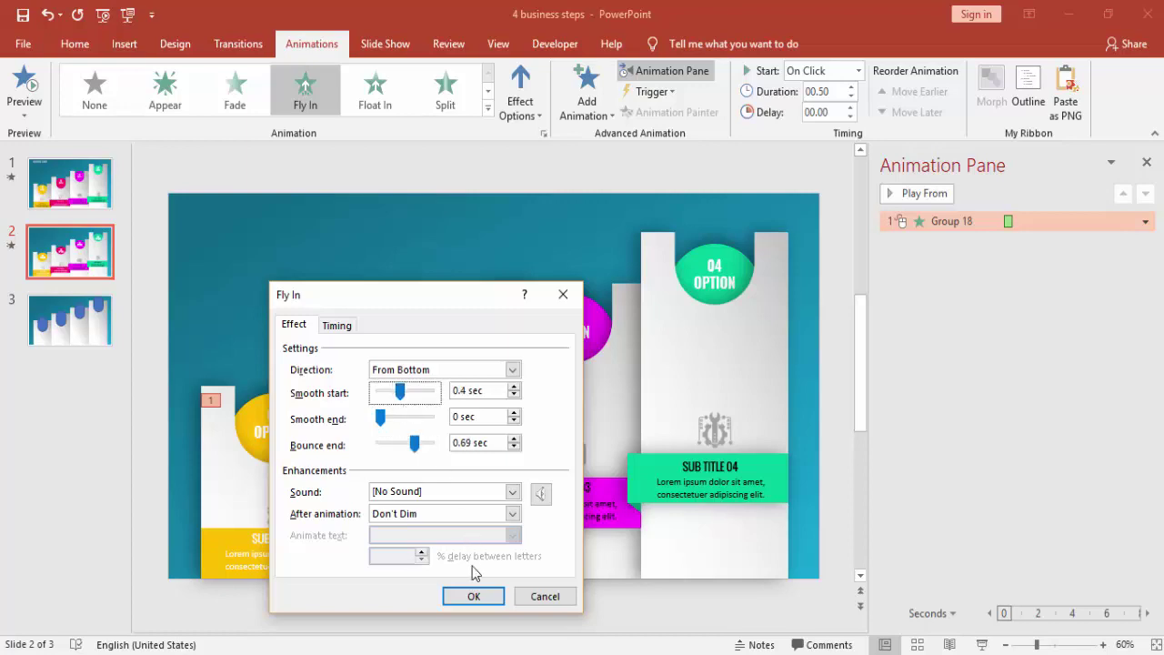
left_click(474, 597)
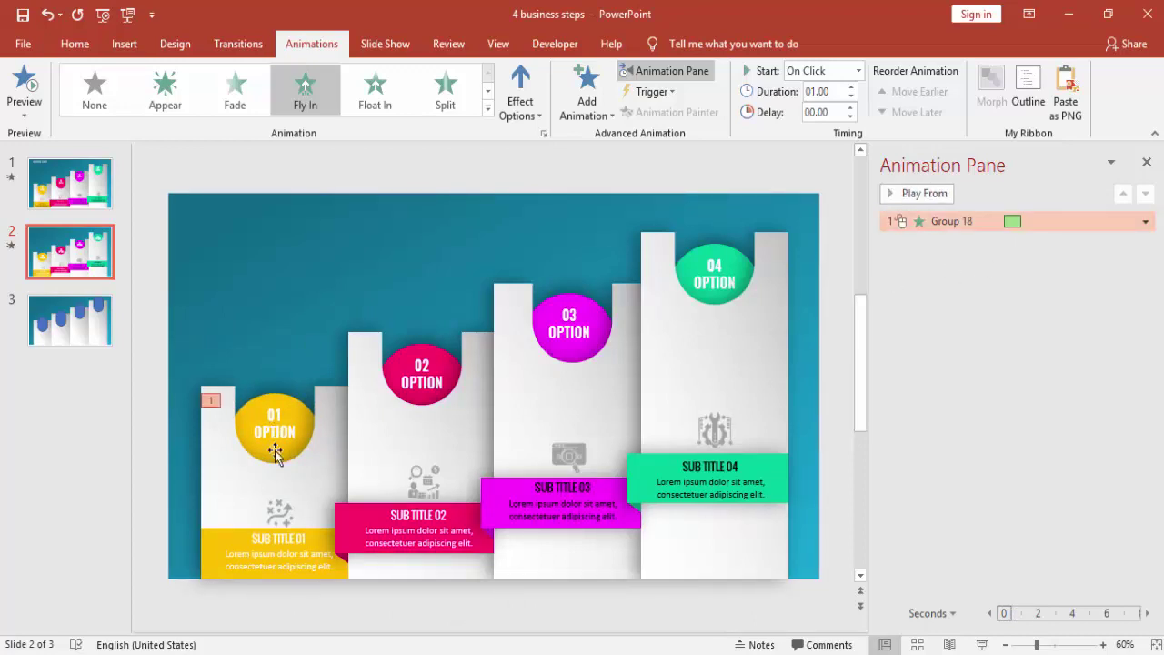
- Apply a Wipe entrance from the left to the SUB TITLE 01 banner, starting After Previous
left_click(314, 539)
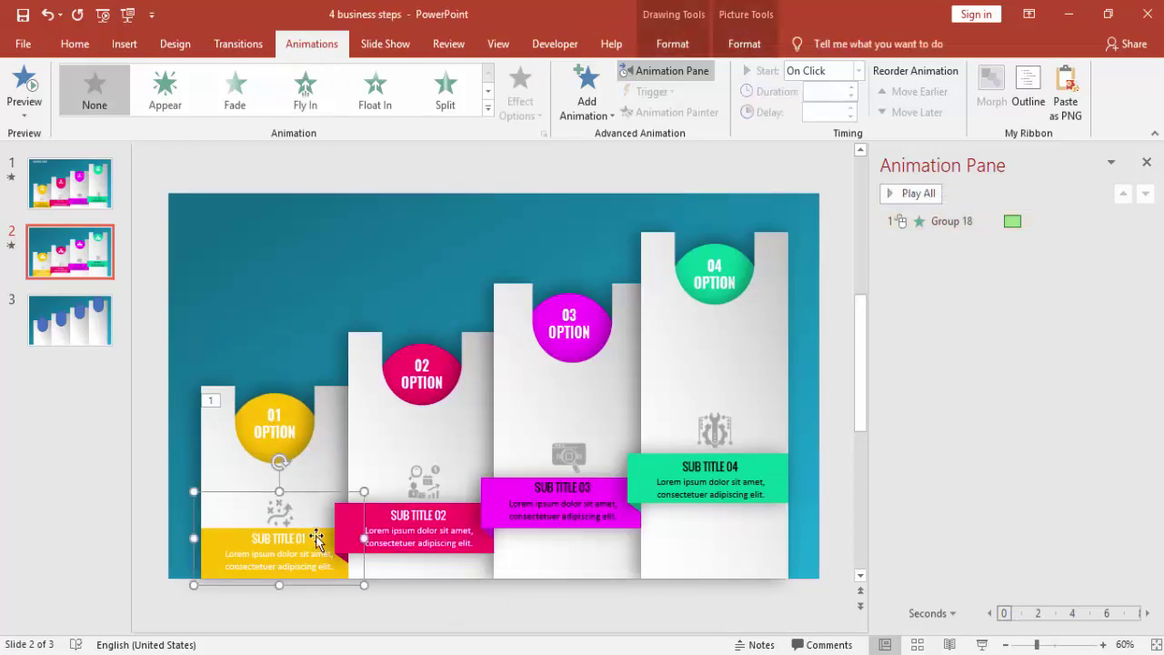
left_click(488, 108)
left_click(453, 173)
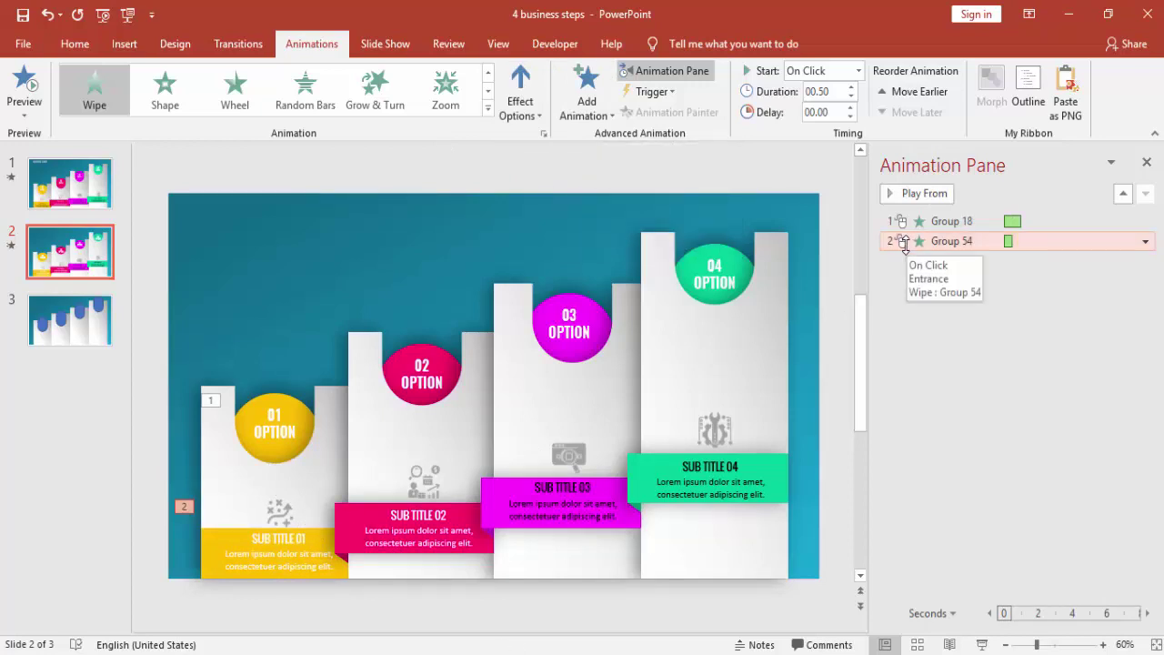
left_click(519, 107)
left_click(585, 212)
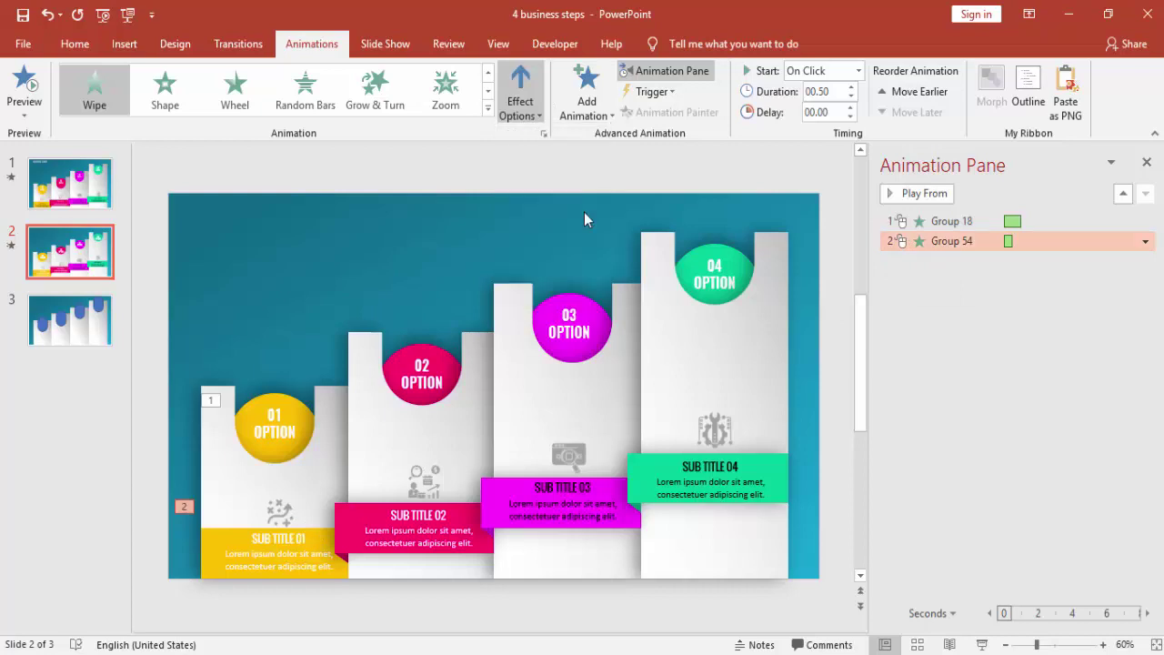
left_click(857, 71)
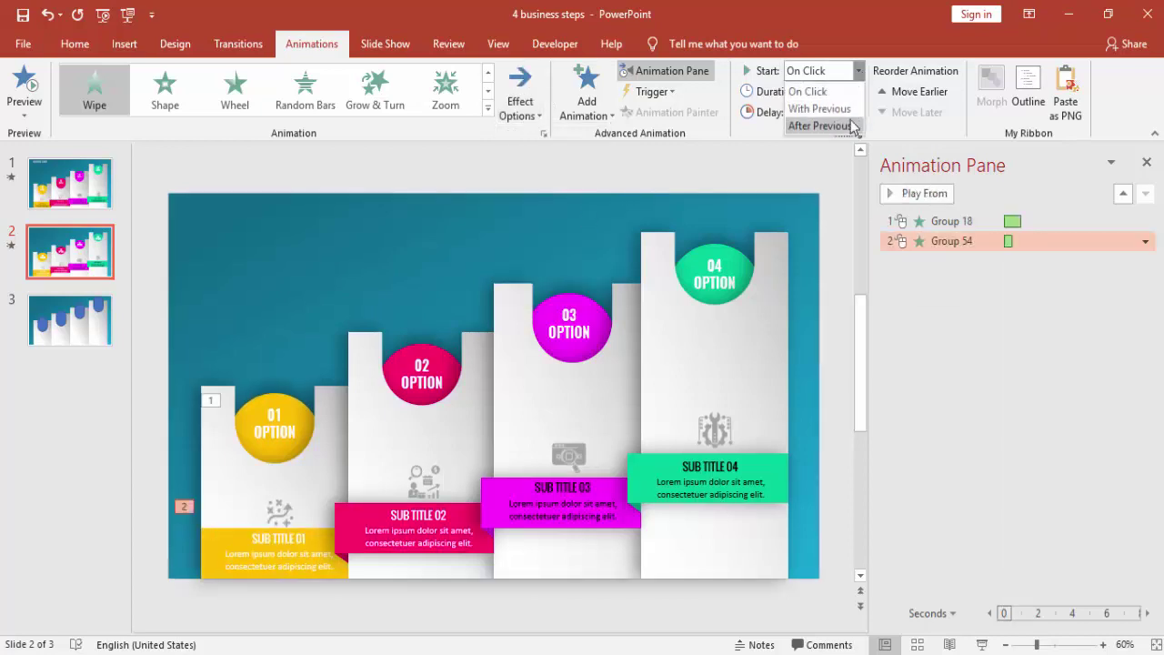
left_click(851, 122)
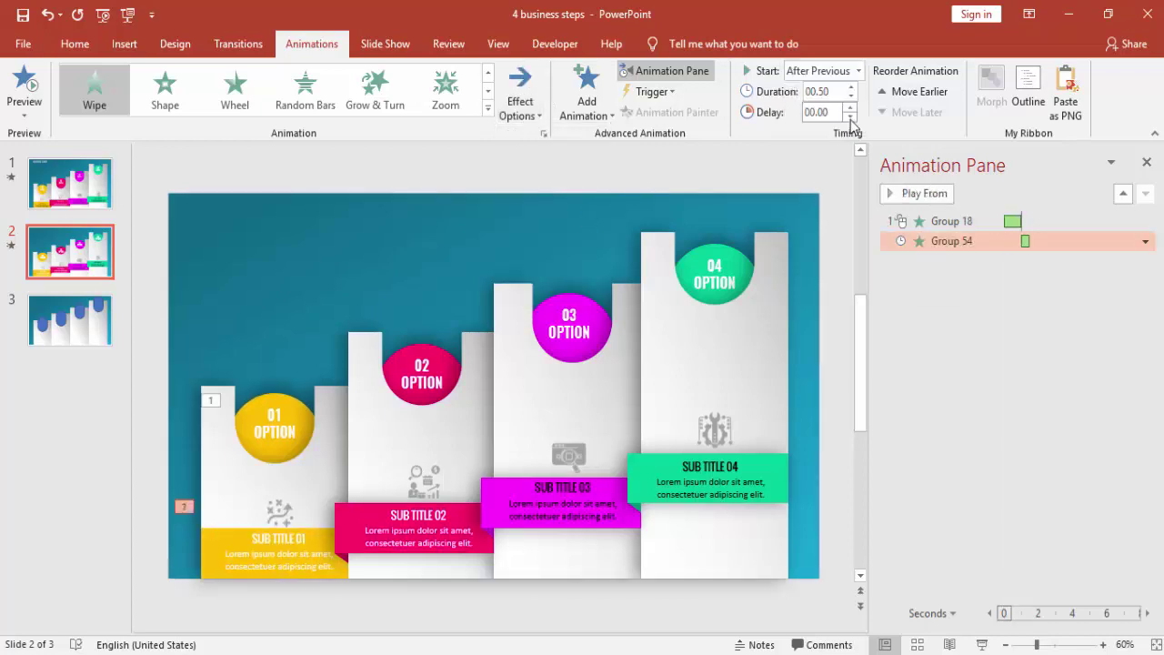
- Copy step 01's Fly In to step 02 and the SUB TITLE 01 Wipe to SUB TITLE 02
left_click(298, 416)
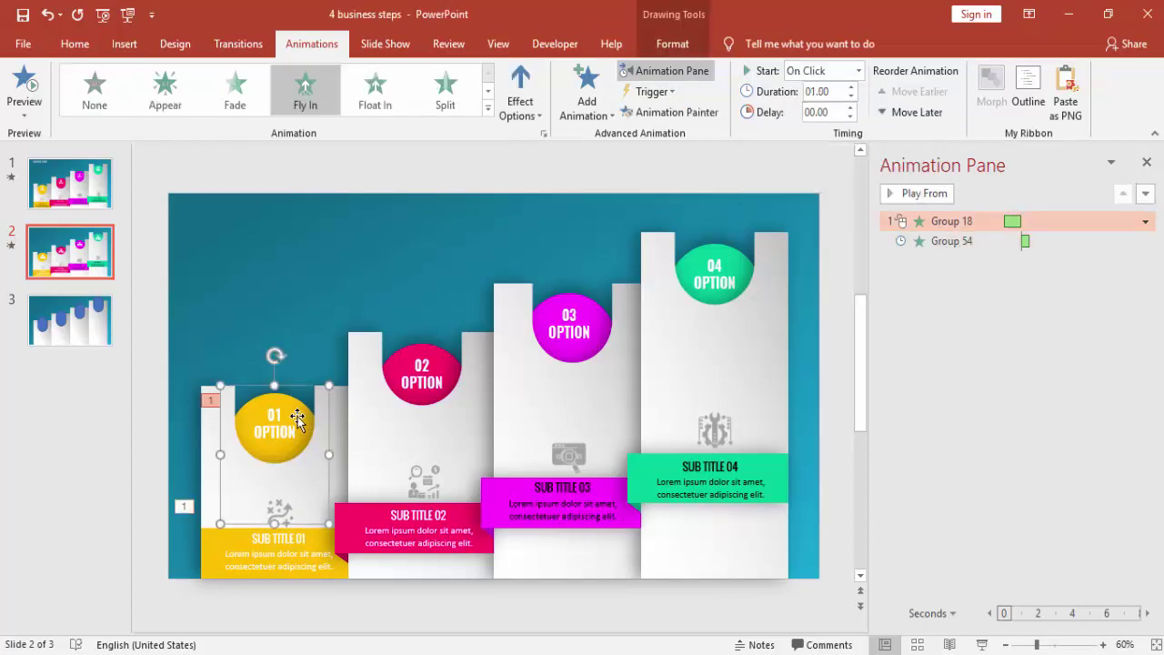
left_click(686, 111)
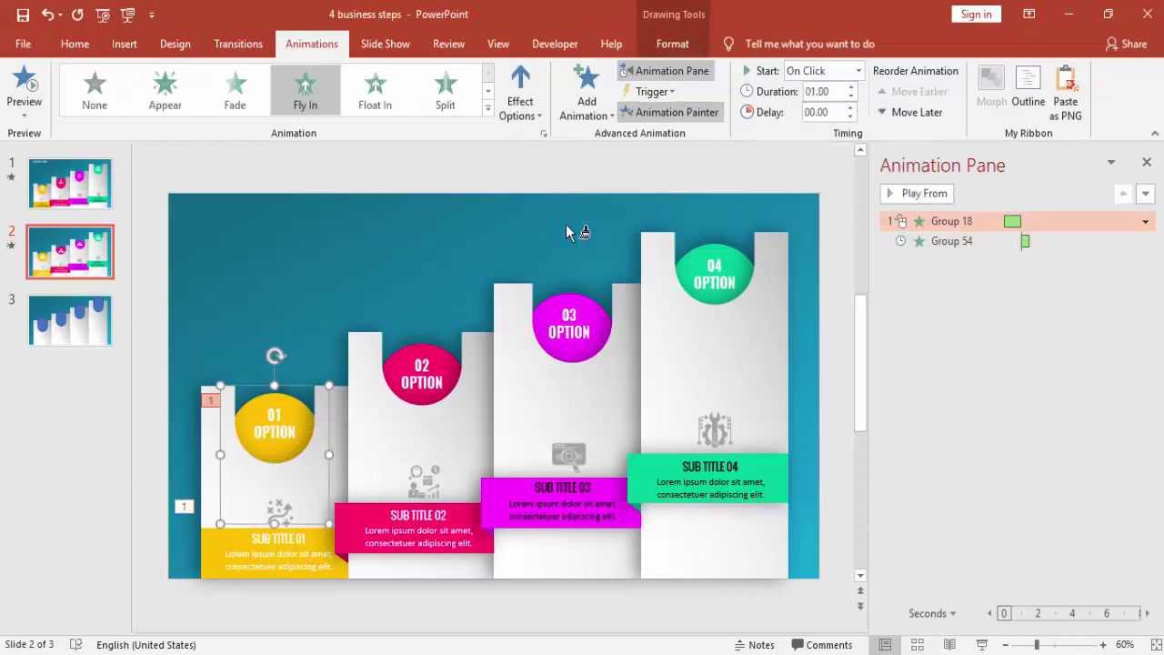
left_click(445, 350)
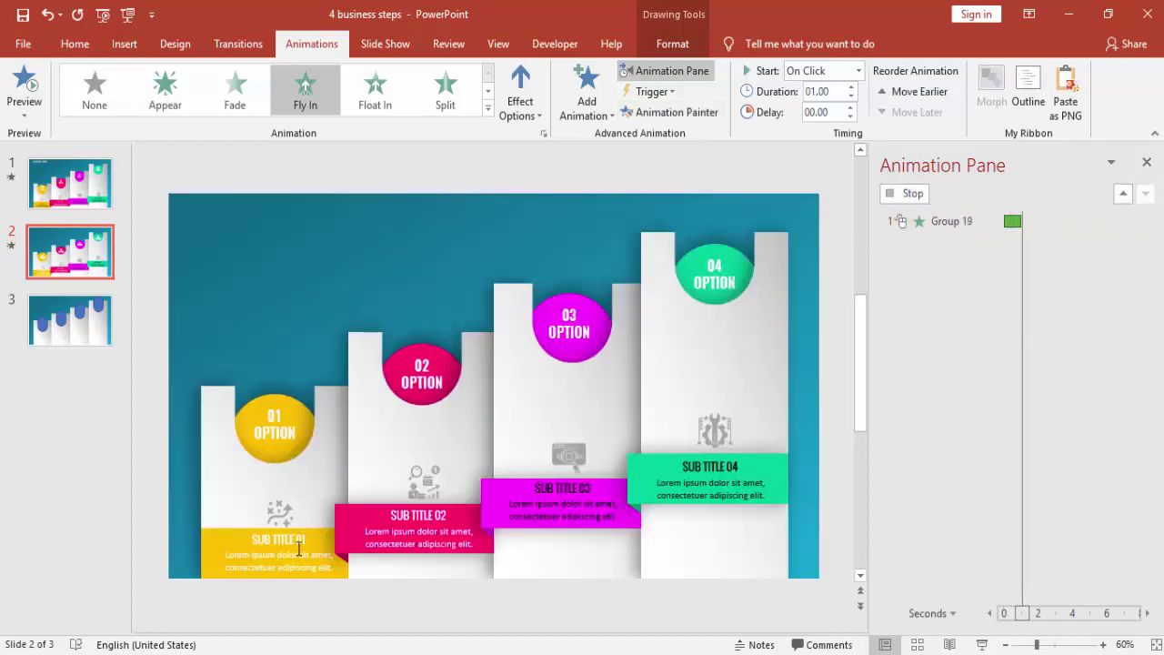
left_click(320, 536)
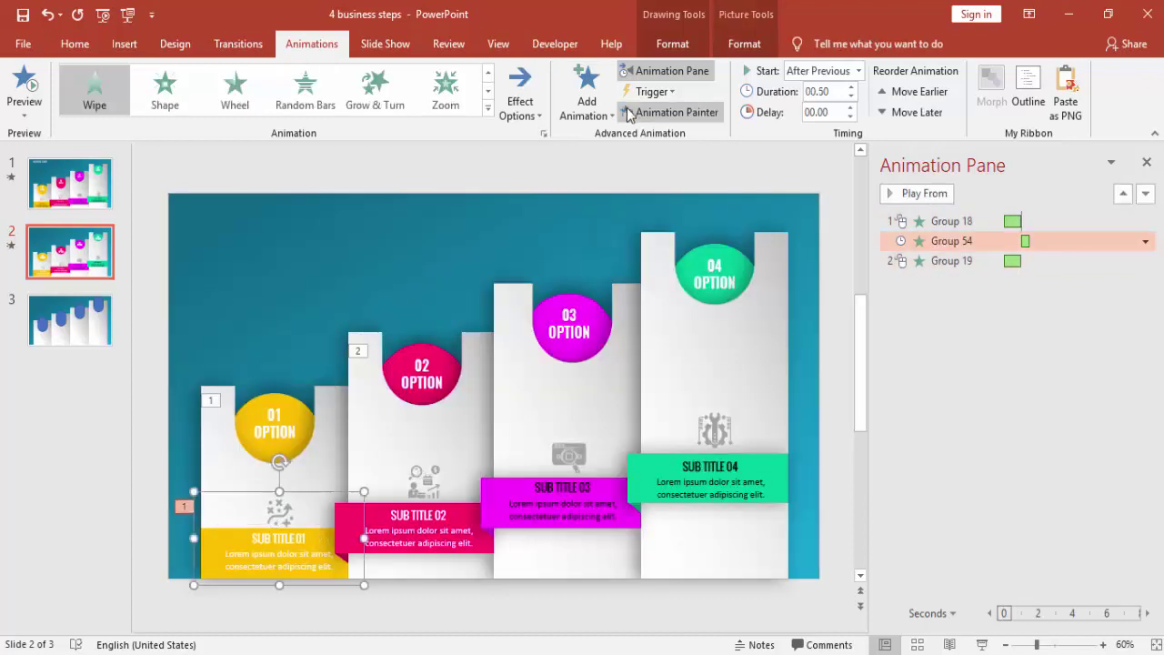
left_click(652, 119)
left_click(464, 542)
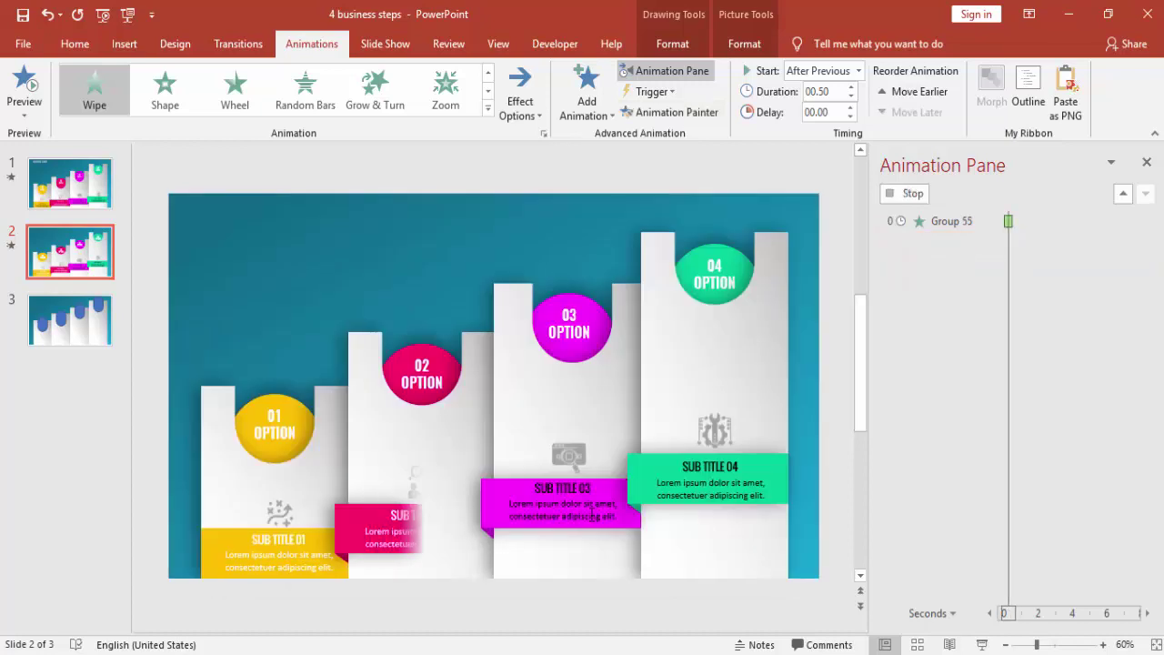
- Give step 03 the Fly In and SUB TITLE 03 the after-previous Wipe with Animation Painter
left_click(452, 351)
left_click(657, 112)
left_click(593, 314)
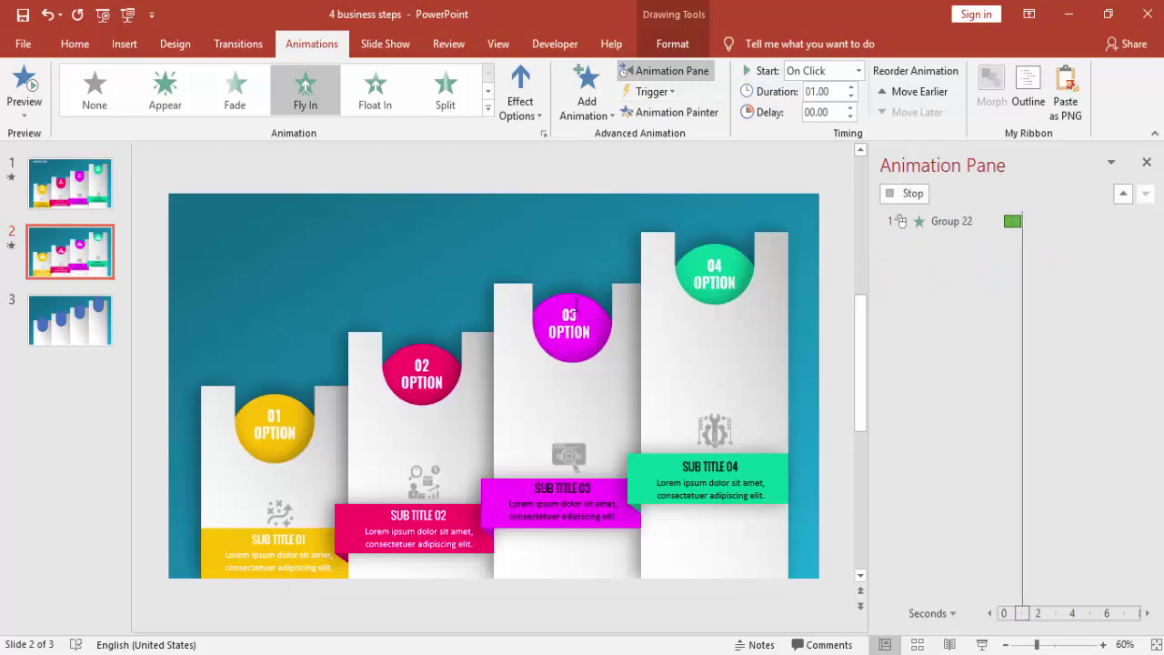
left_click(455, 513)
left_click(670, 112)
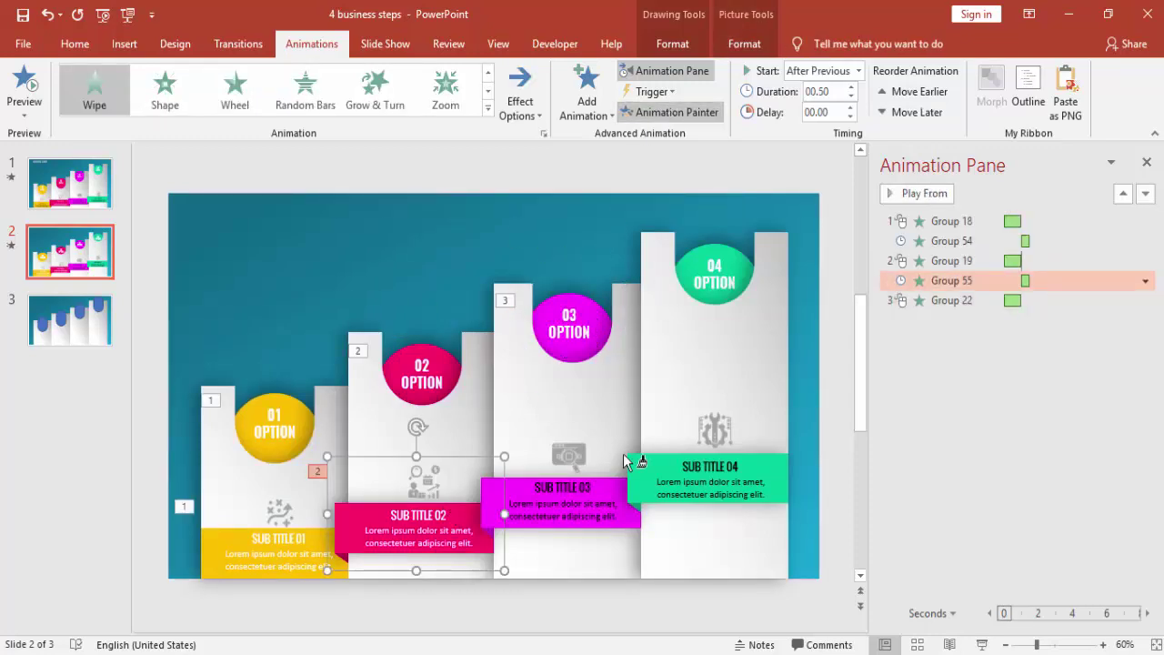
left_click(614, 484)
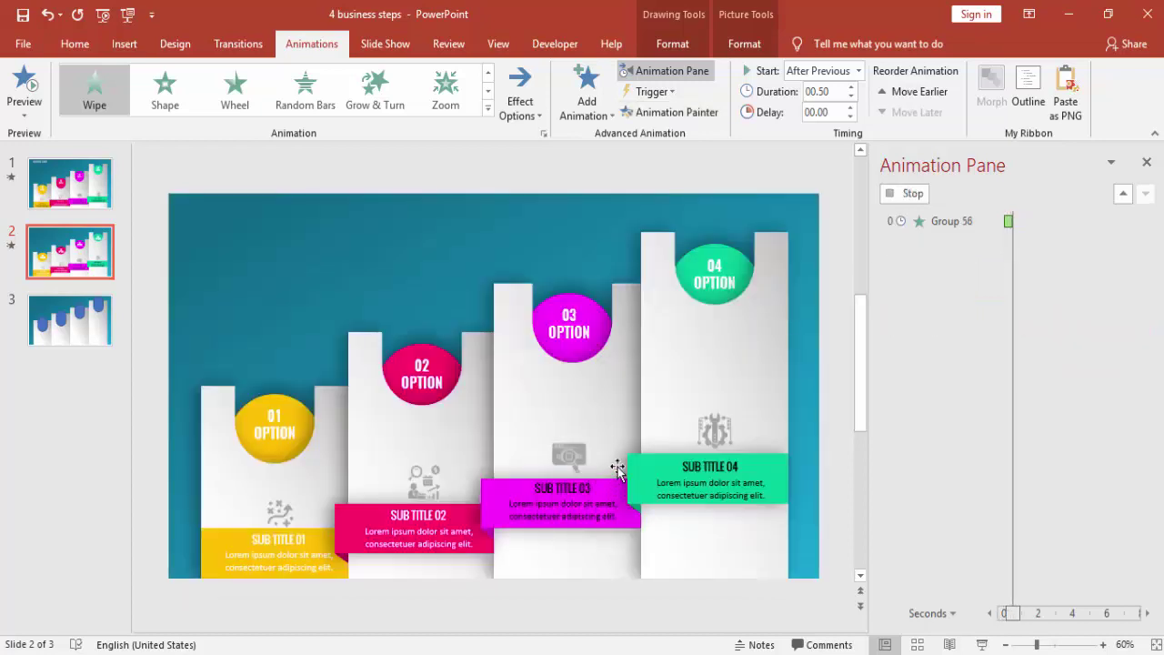
- Paint the Fly In onto step 04 and the Wipe onto SUB TITLE 04, then deselect
left_click(600, 326)
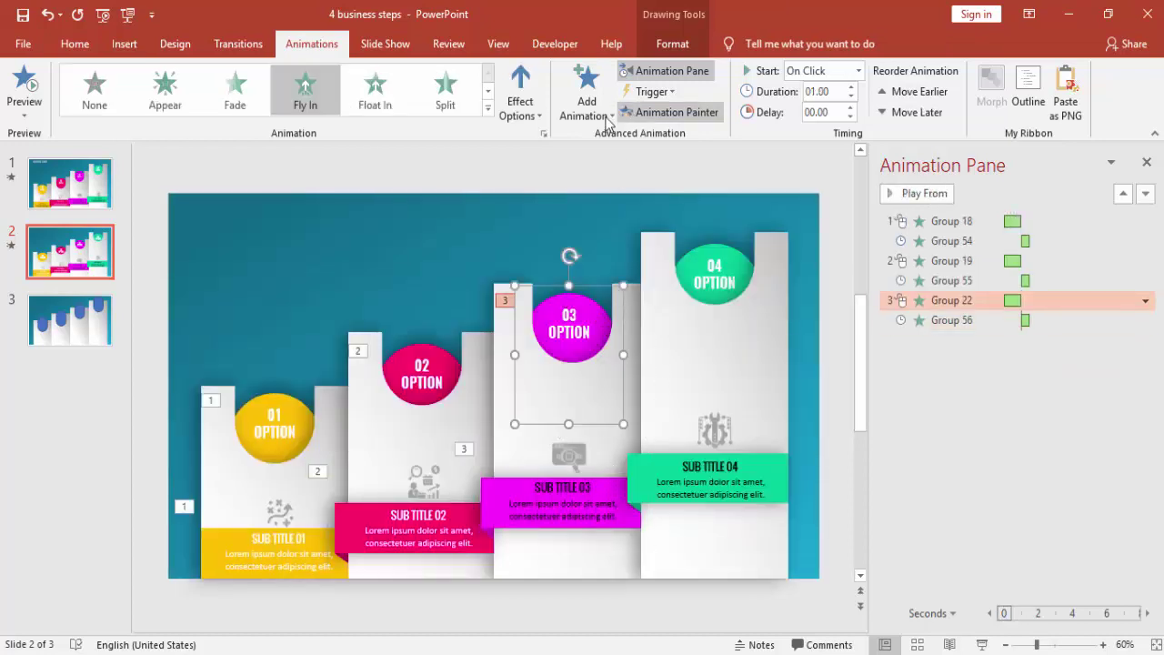
left_click(671, 112)
left_click(725, 253)
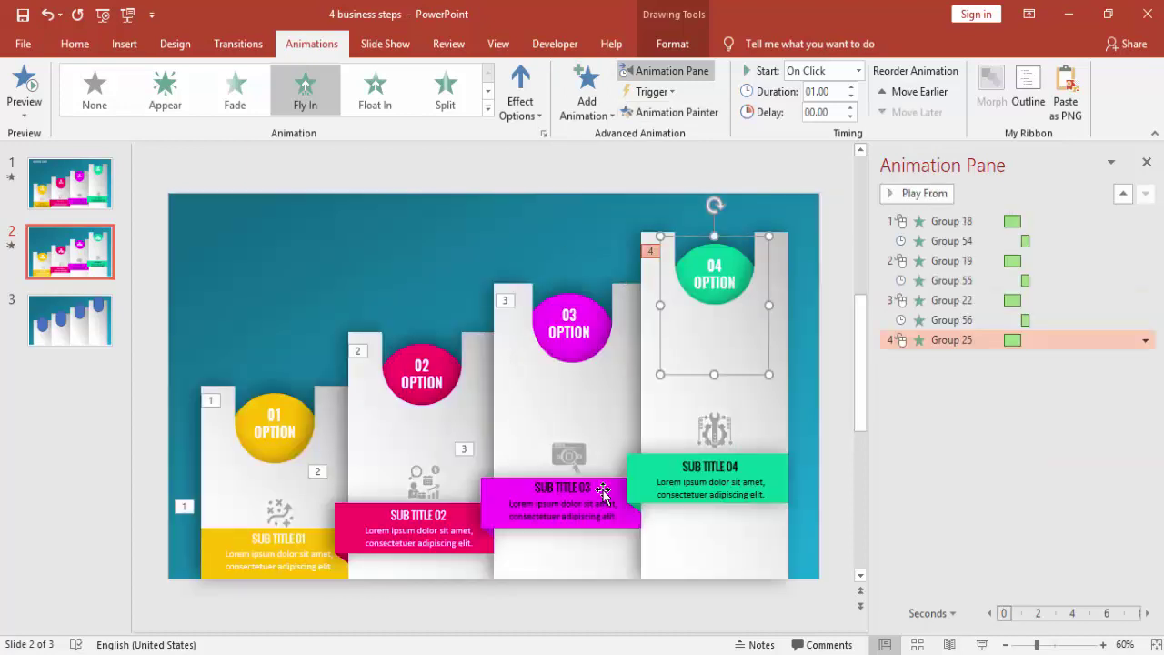
left_click(602, 491)
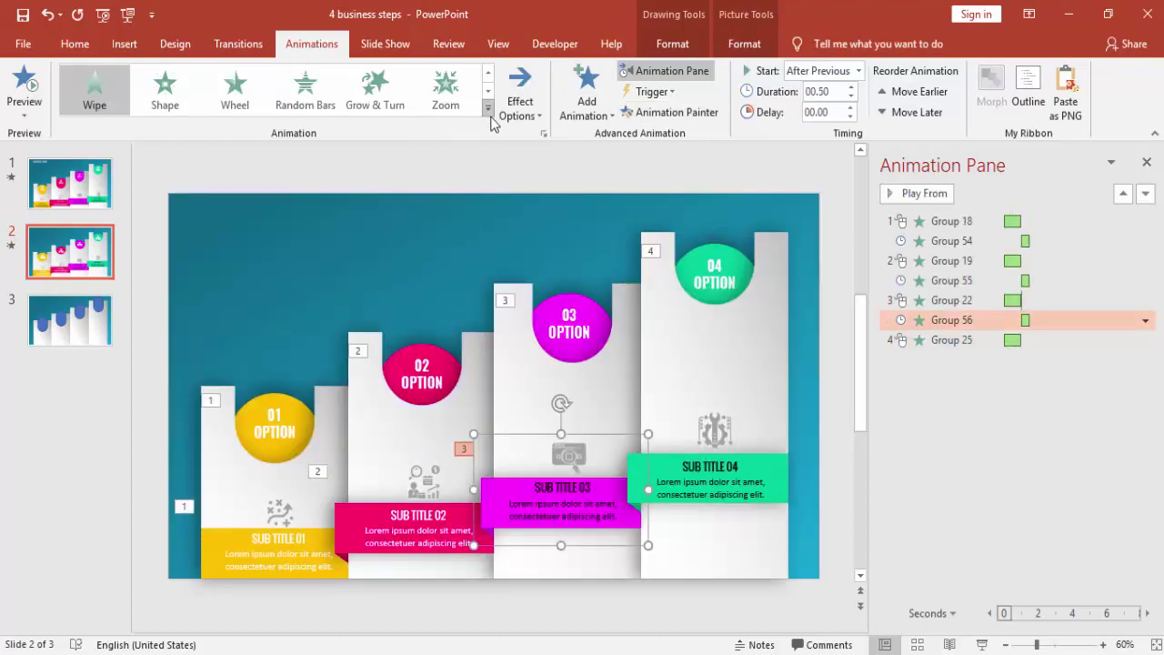
left_click(671, 112)
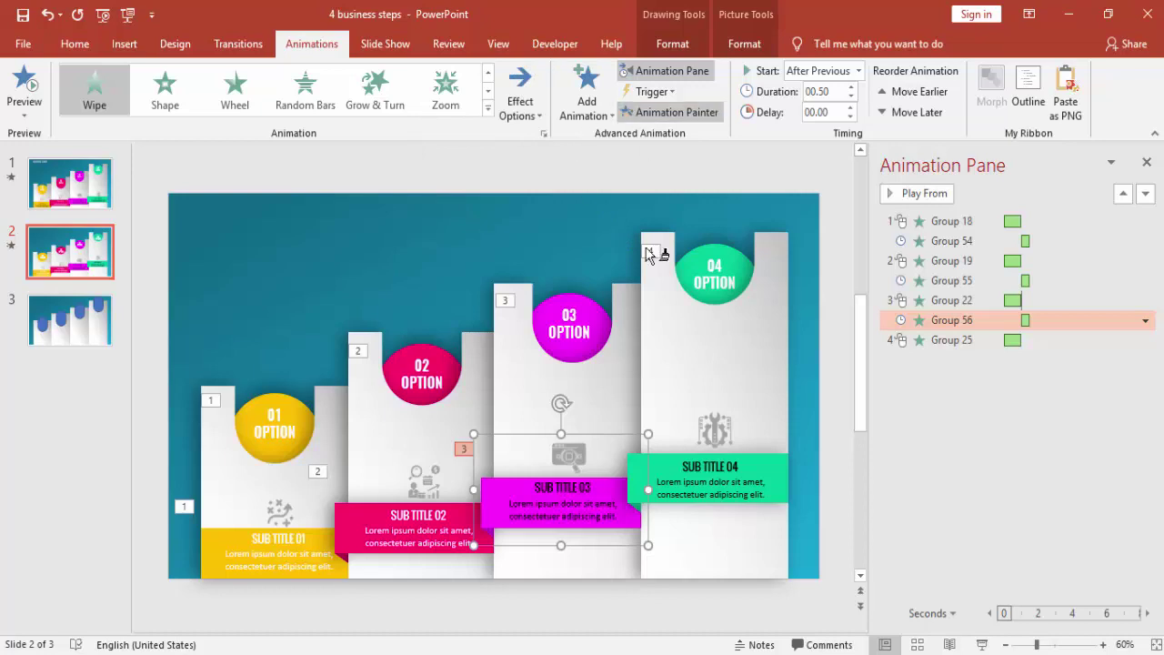
left_click(778, 477)
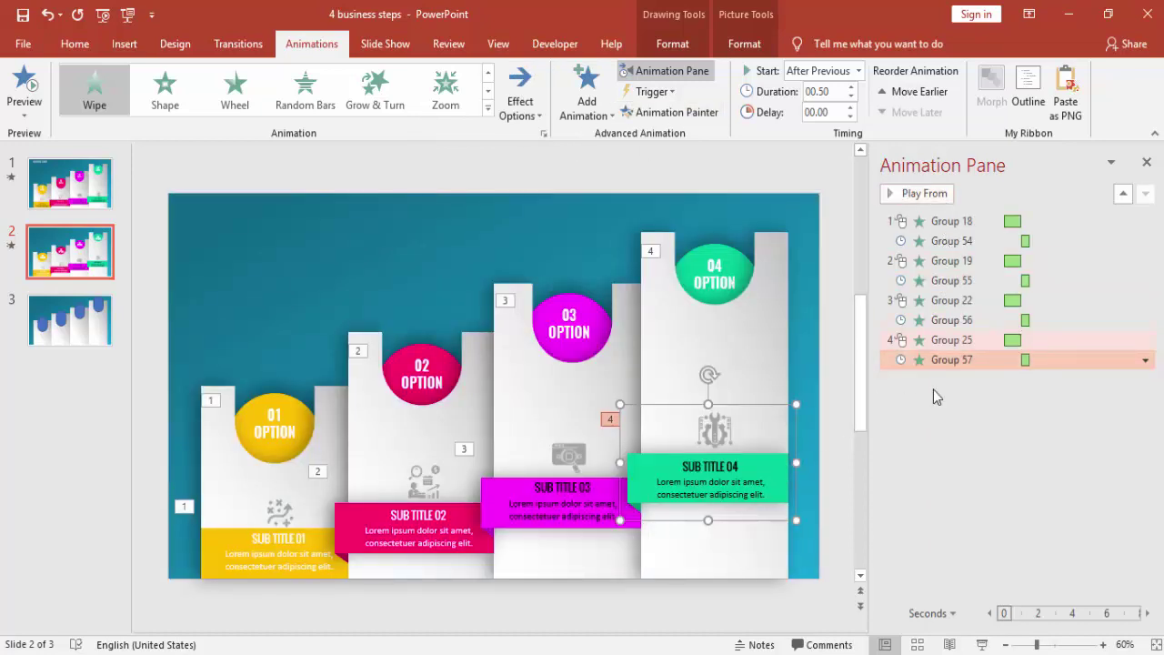
left_click(839, 434)
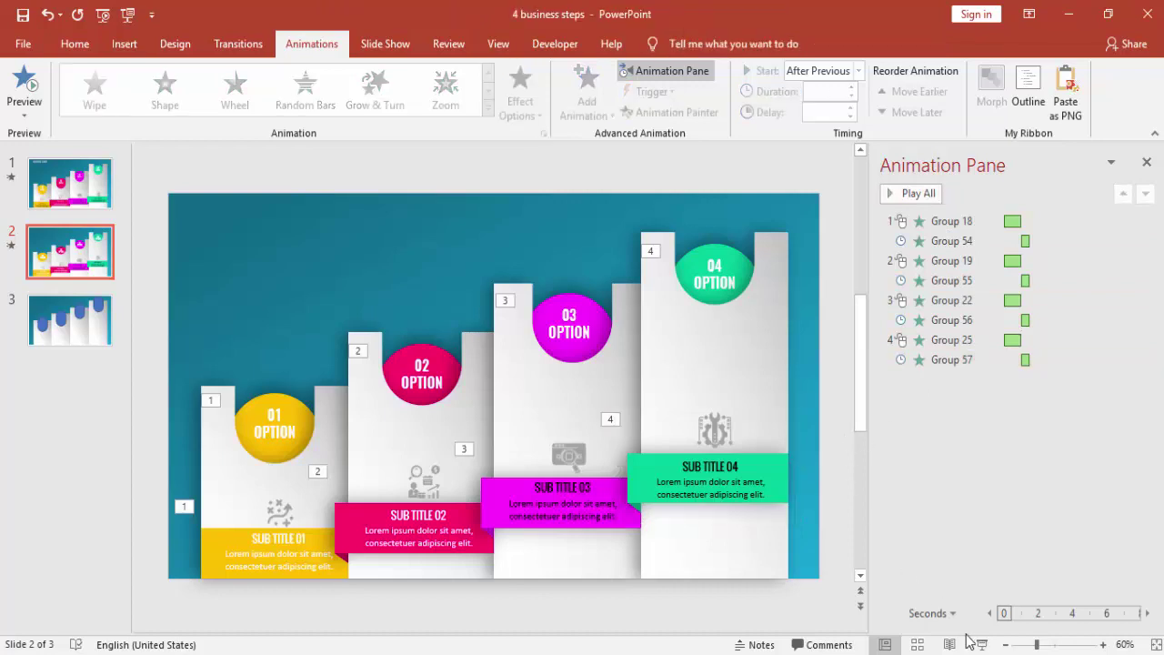